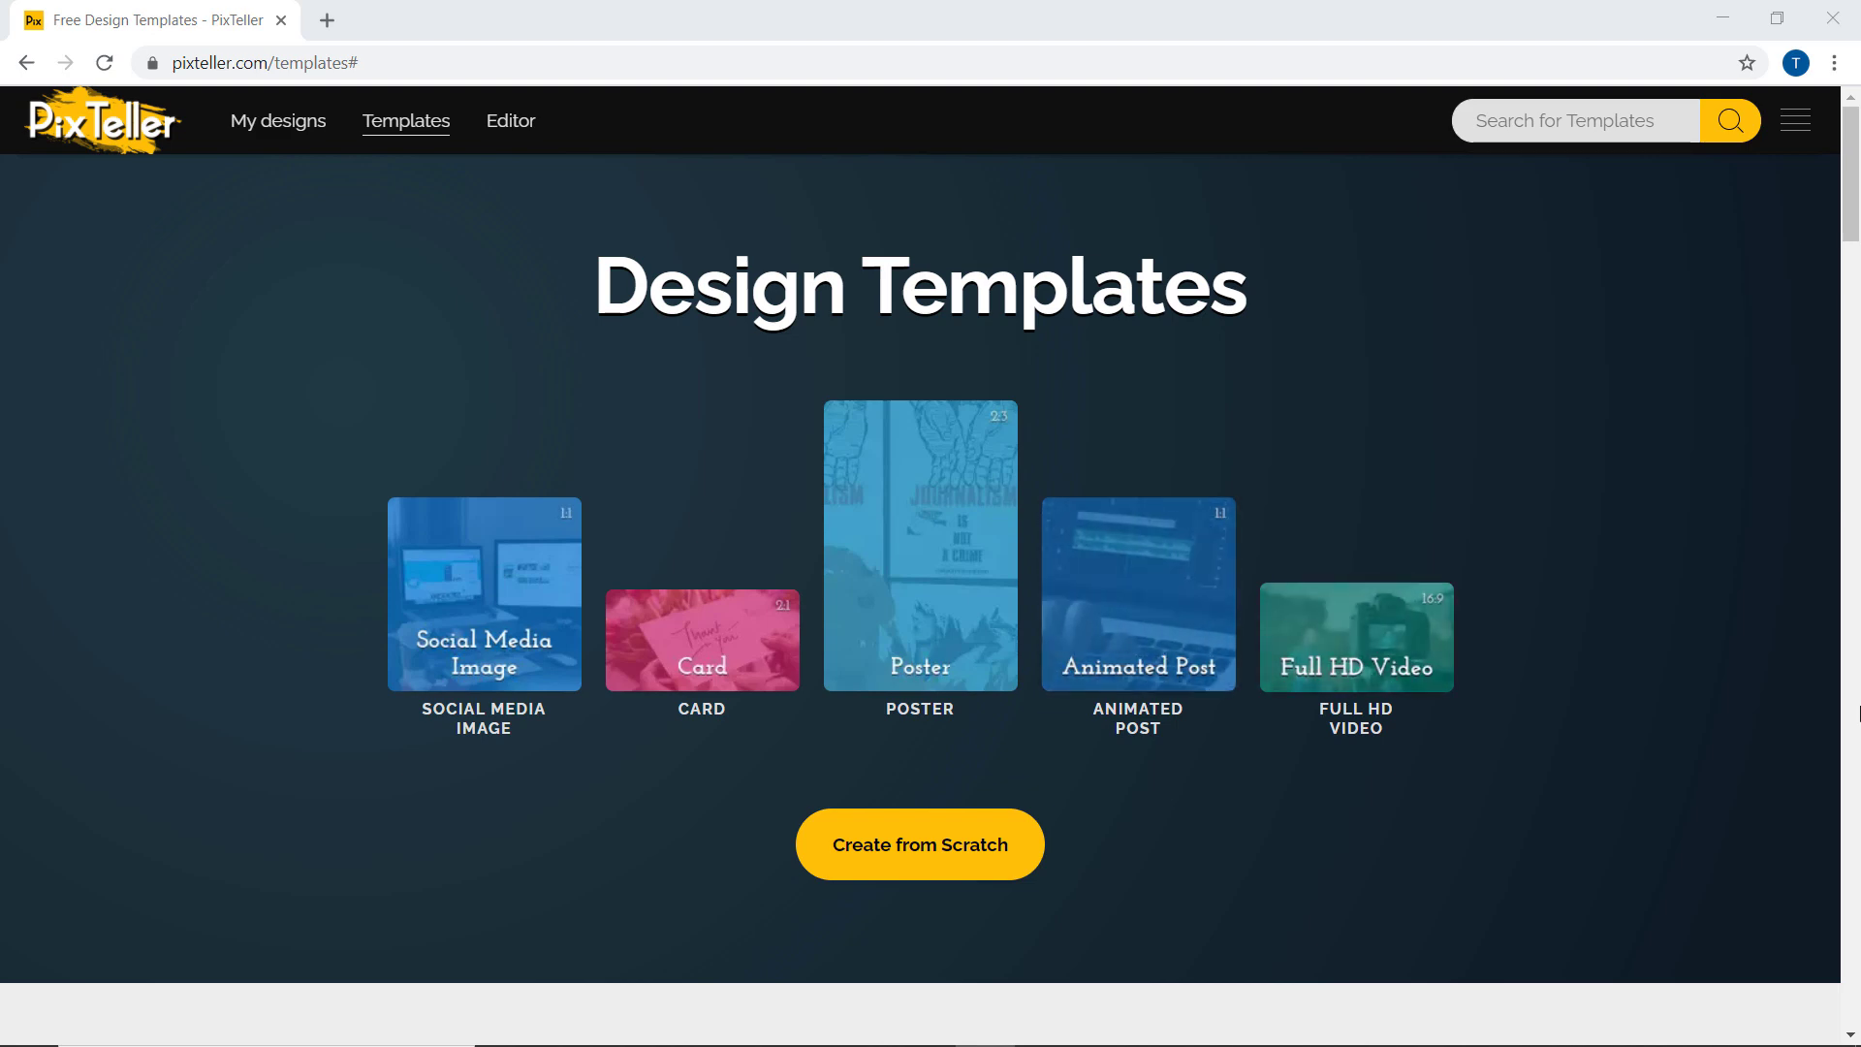
- Scroll through the template gallery to reach the Social Media Posts section
{"action": "left_click", "coordinate": [1857, 302]}
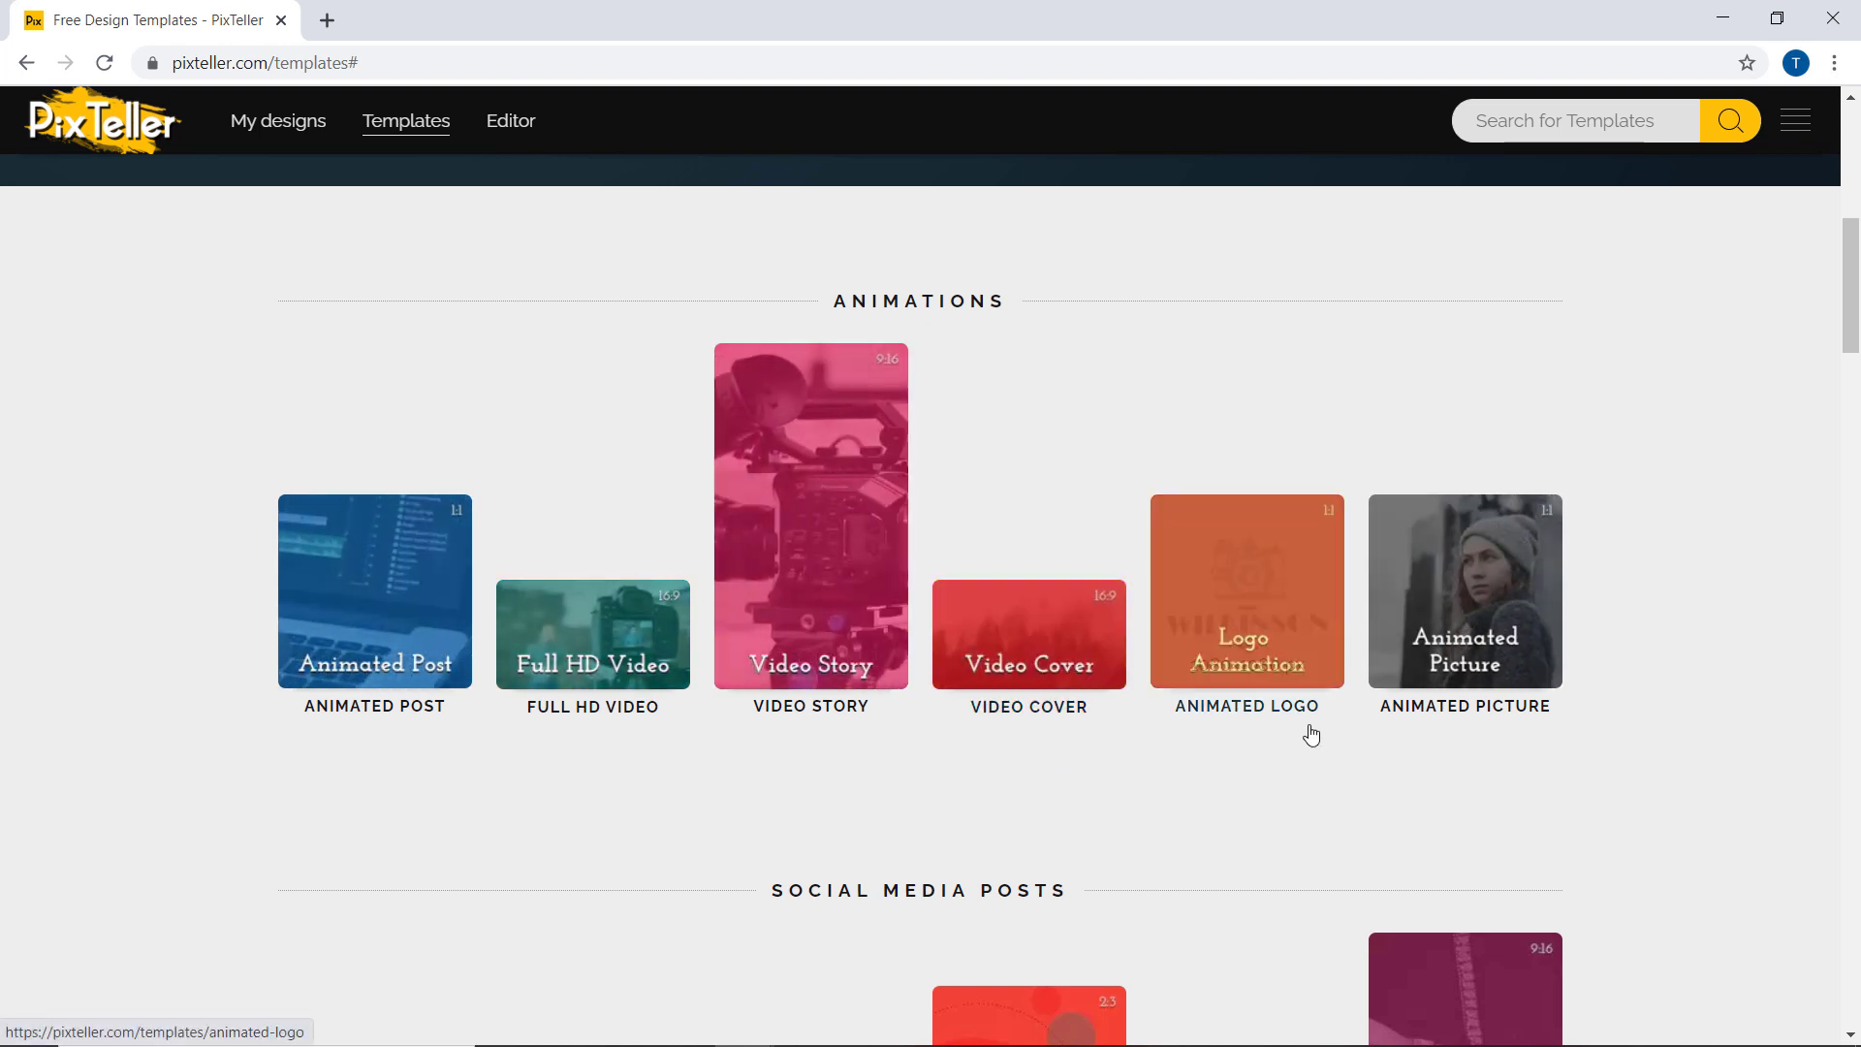
{"action": "left_click_drag", "start_coordinate": [1853, 349], "coordinate": [1854, 434]}
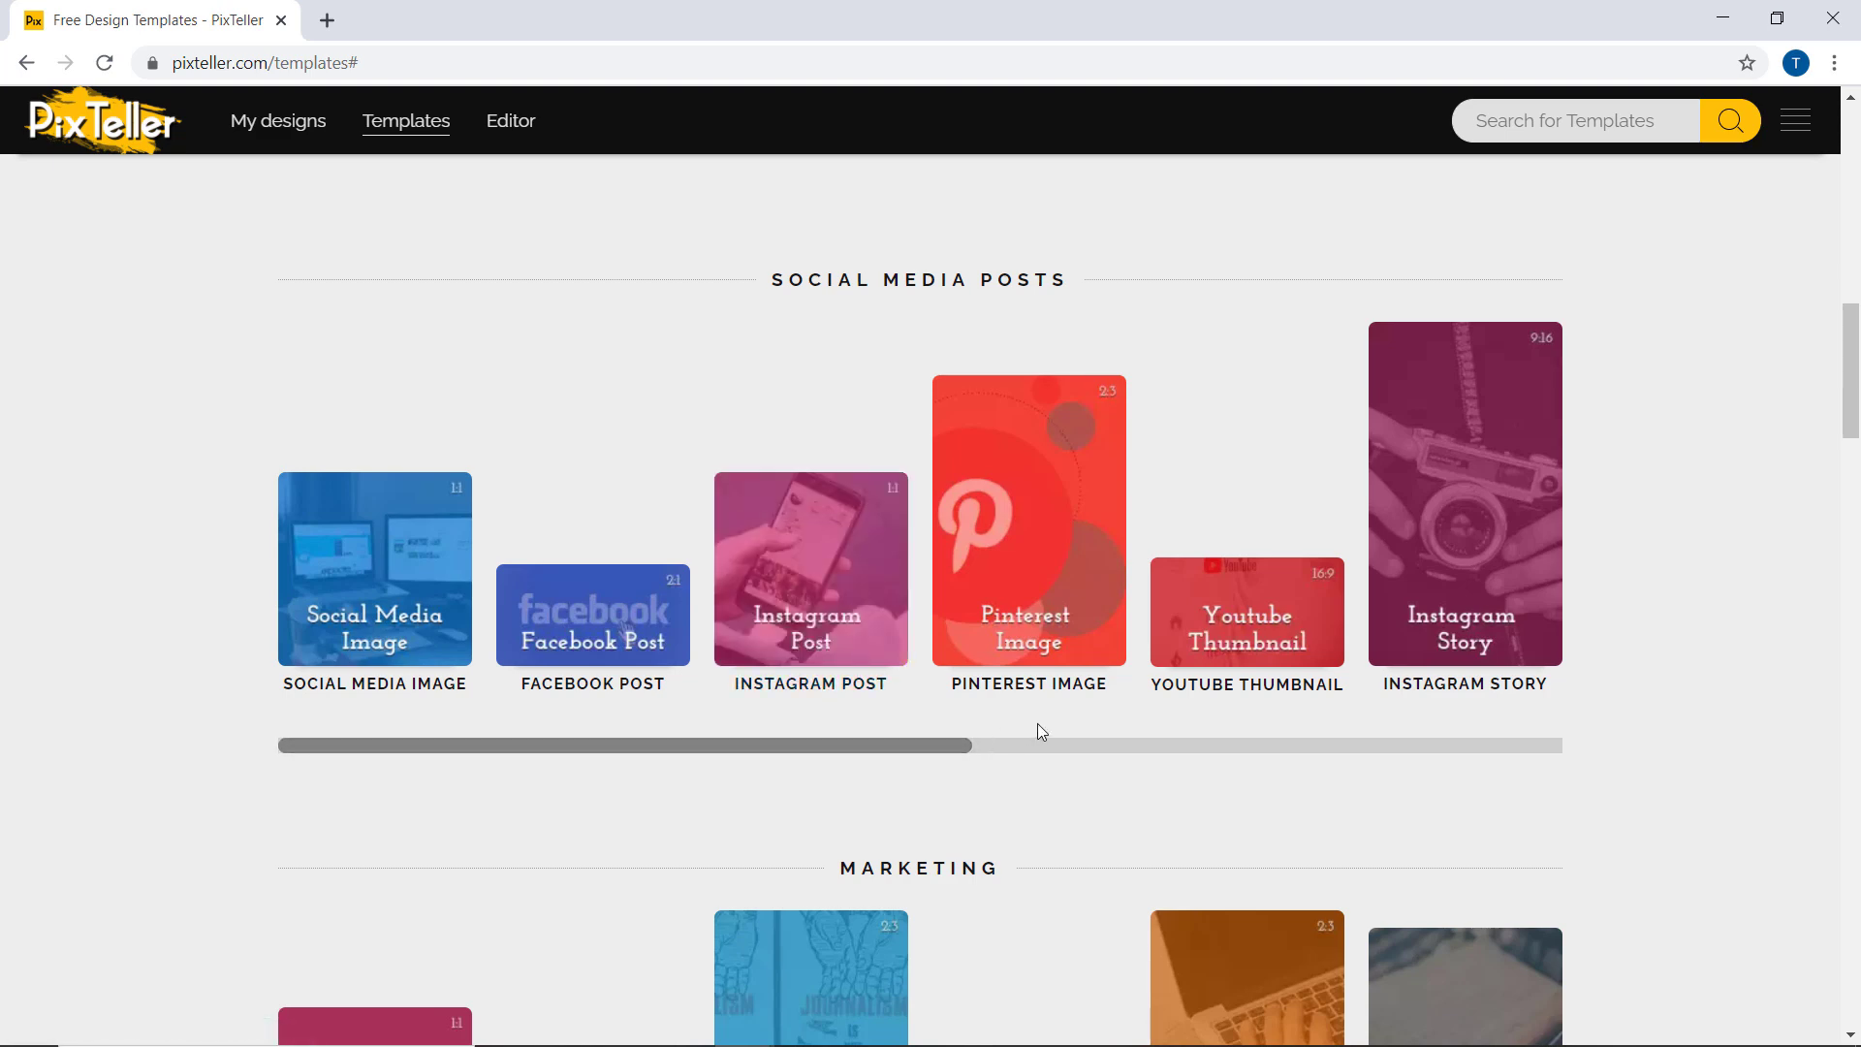
{"action": "left_click_drag", "start_coordinate": [964, 748], "coordinate": [1572, 783]}
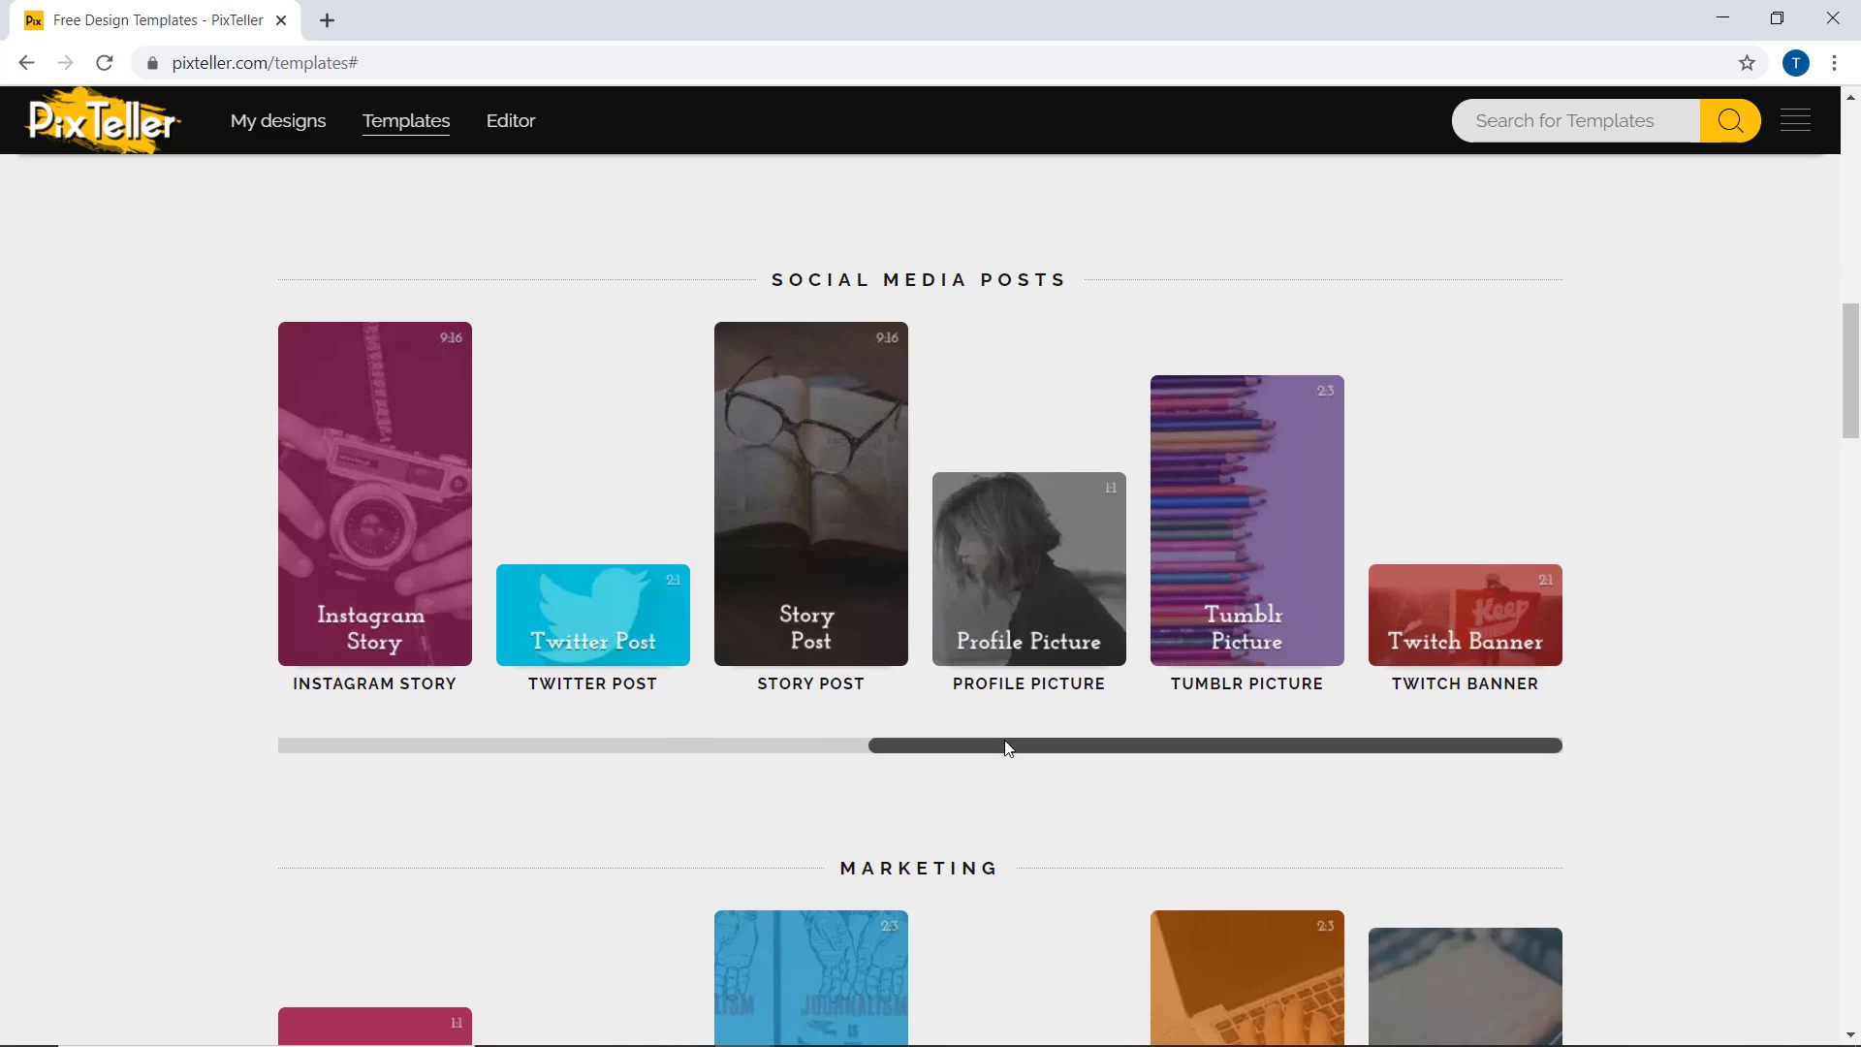
{"action": "left_click_drag", "start_coordinate": [979, 745], "coordinate": [647, 741]}
{"action": "scroll", "coordinate": [852, 748], "scroll_direction": "down", "scroll_amount": 5}
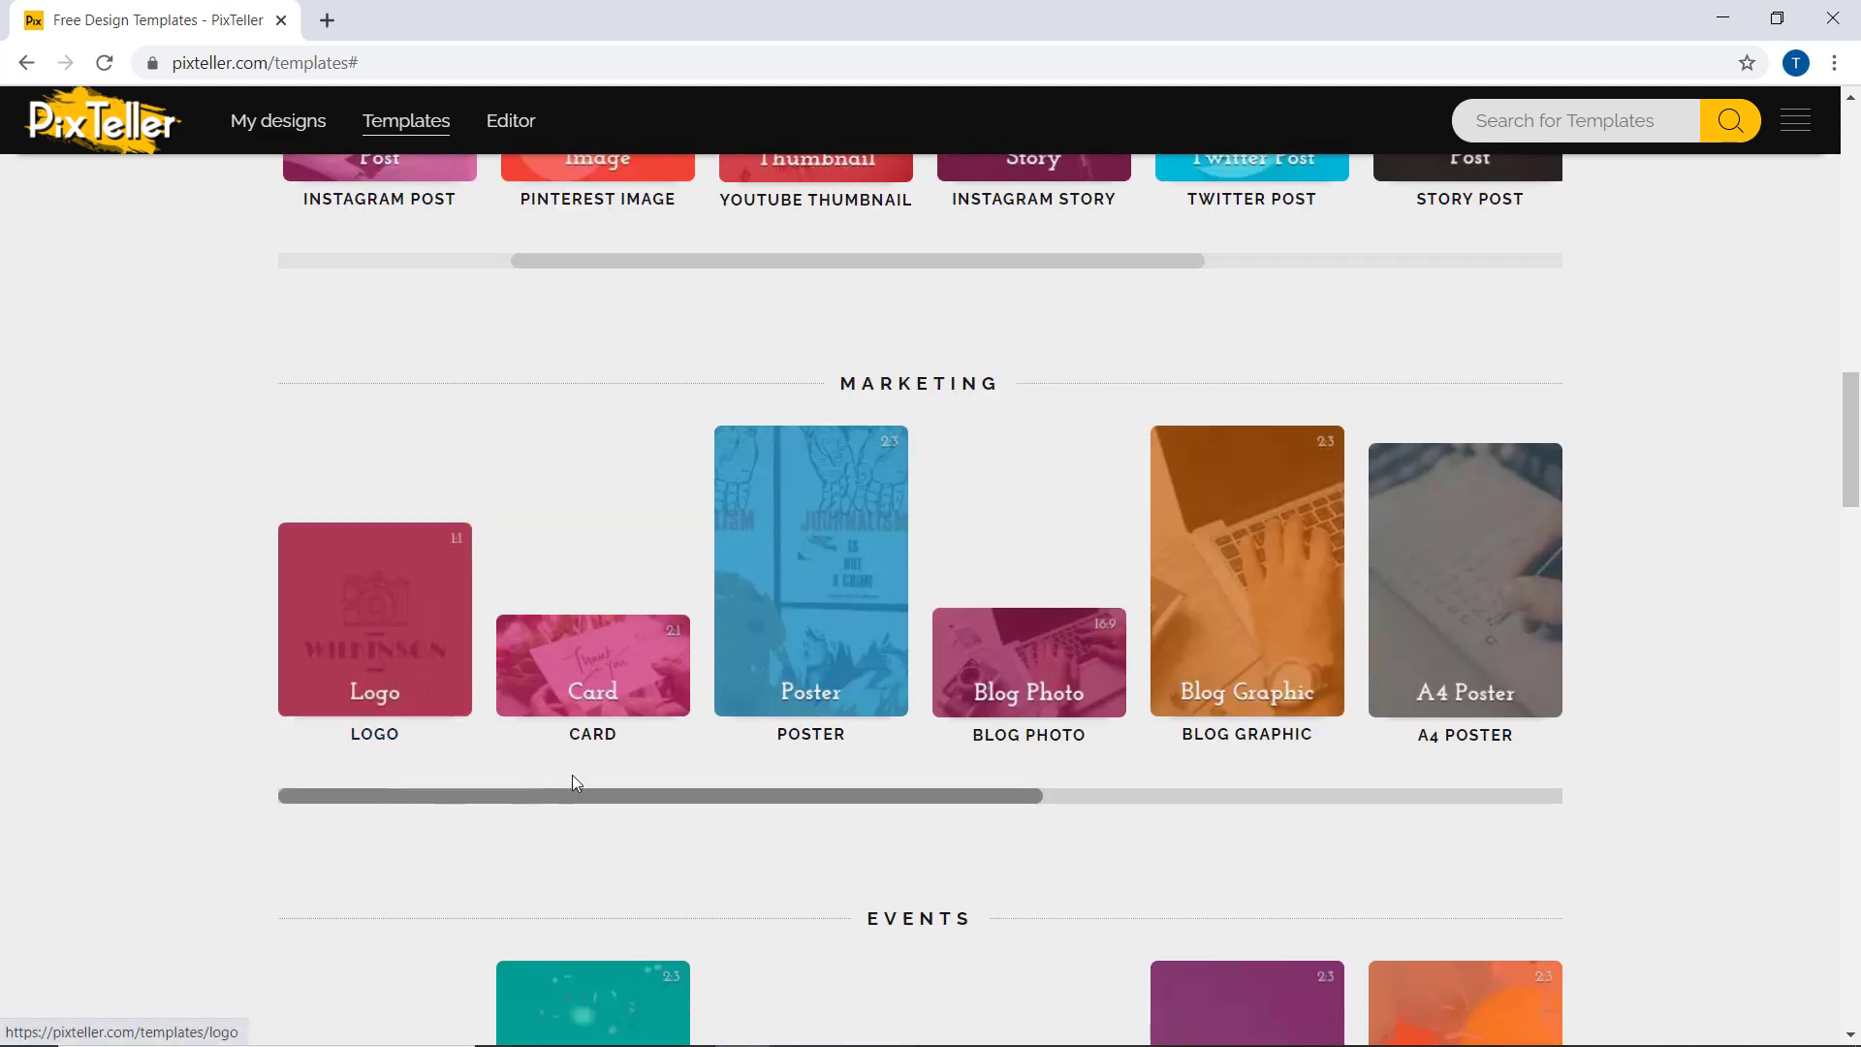
{"action": "left_click_drag", "start_coordinate": [630, 793], "coordinate": [1180, 826]}
{"action": "scroll", "coordinate": [1115, 814], "scroll_direction": "down", "scroll_amount": 6}
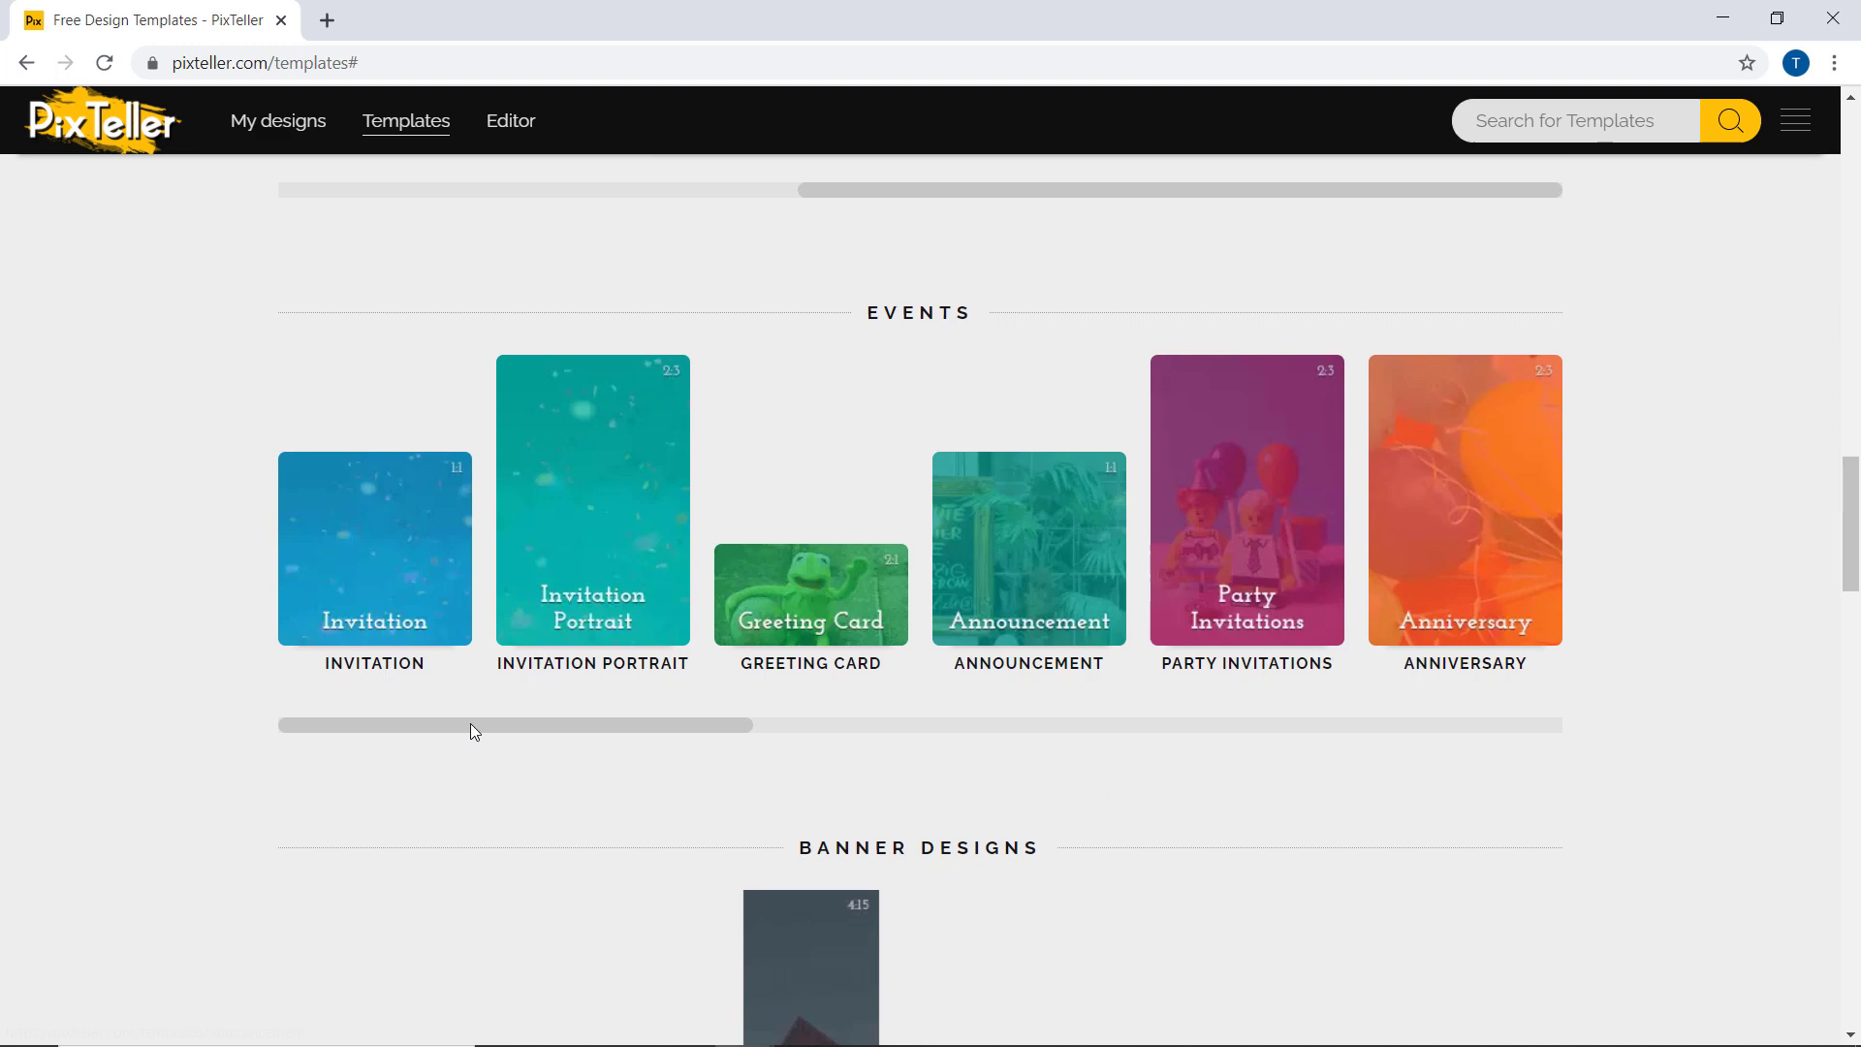
{"action": "left_click_drag", "start_coordinate": [701, 731], "coordinate": [1398, 729]}
{"action": "scroll", "coordinate": [1212, 734], "scroll_direction": "down", "scroll_amount": 5}
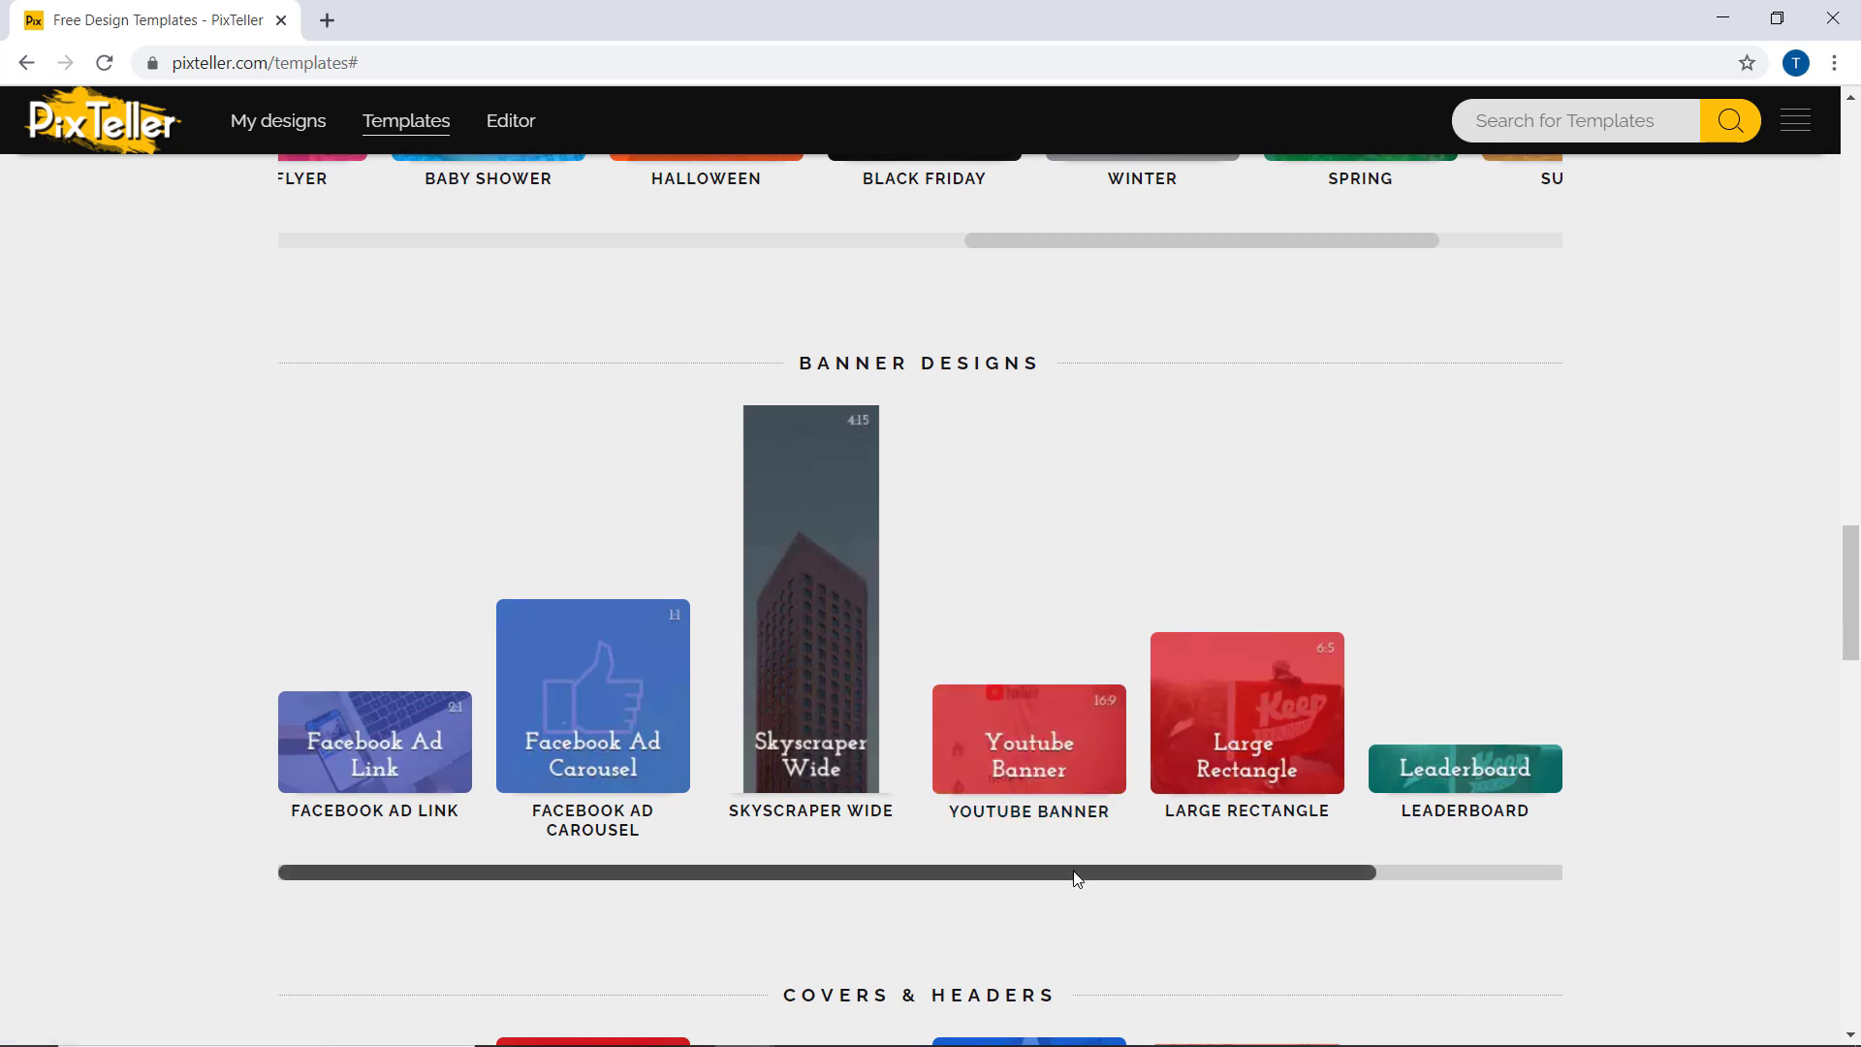
{"action": "left_click_drag", "start_coordinate": [1072, 874], "coordinate": [1287, 907]}
{"action": "scroll", "coordinate": [1252, 892], "scroll_direction": "down", "scroll_amount": 1}
{"action": "scroll", "coordinate": [1253, 891], "scroll_direction": "down", "scroll_amount": 4}
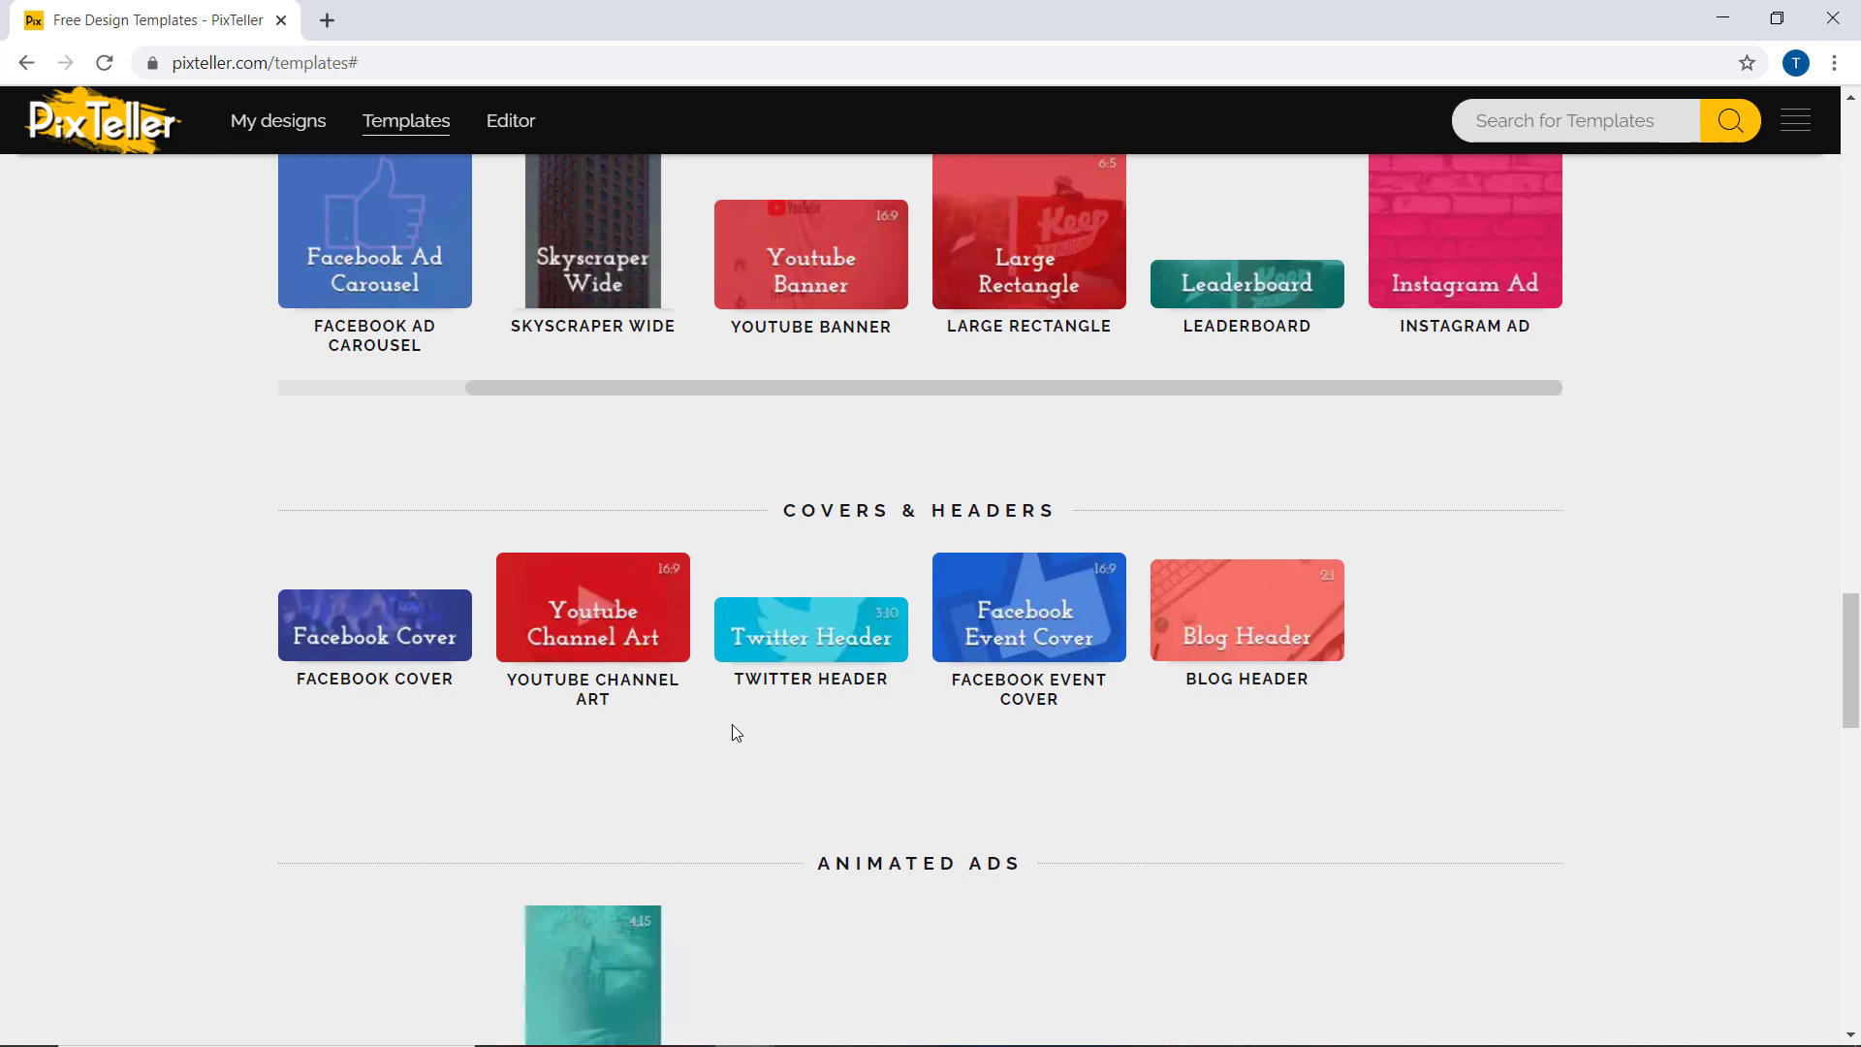
{"action": "scroll", "coordinate": [731, 724], "scroll_direction": "down", "scroll_amount": 5}
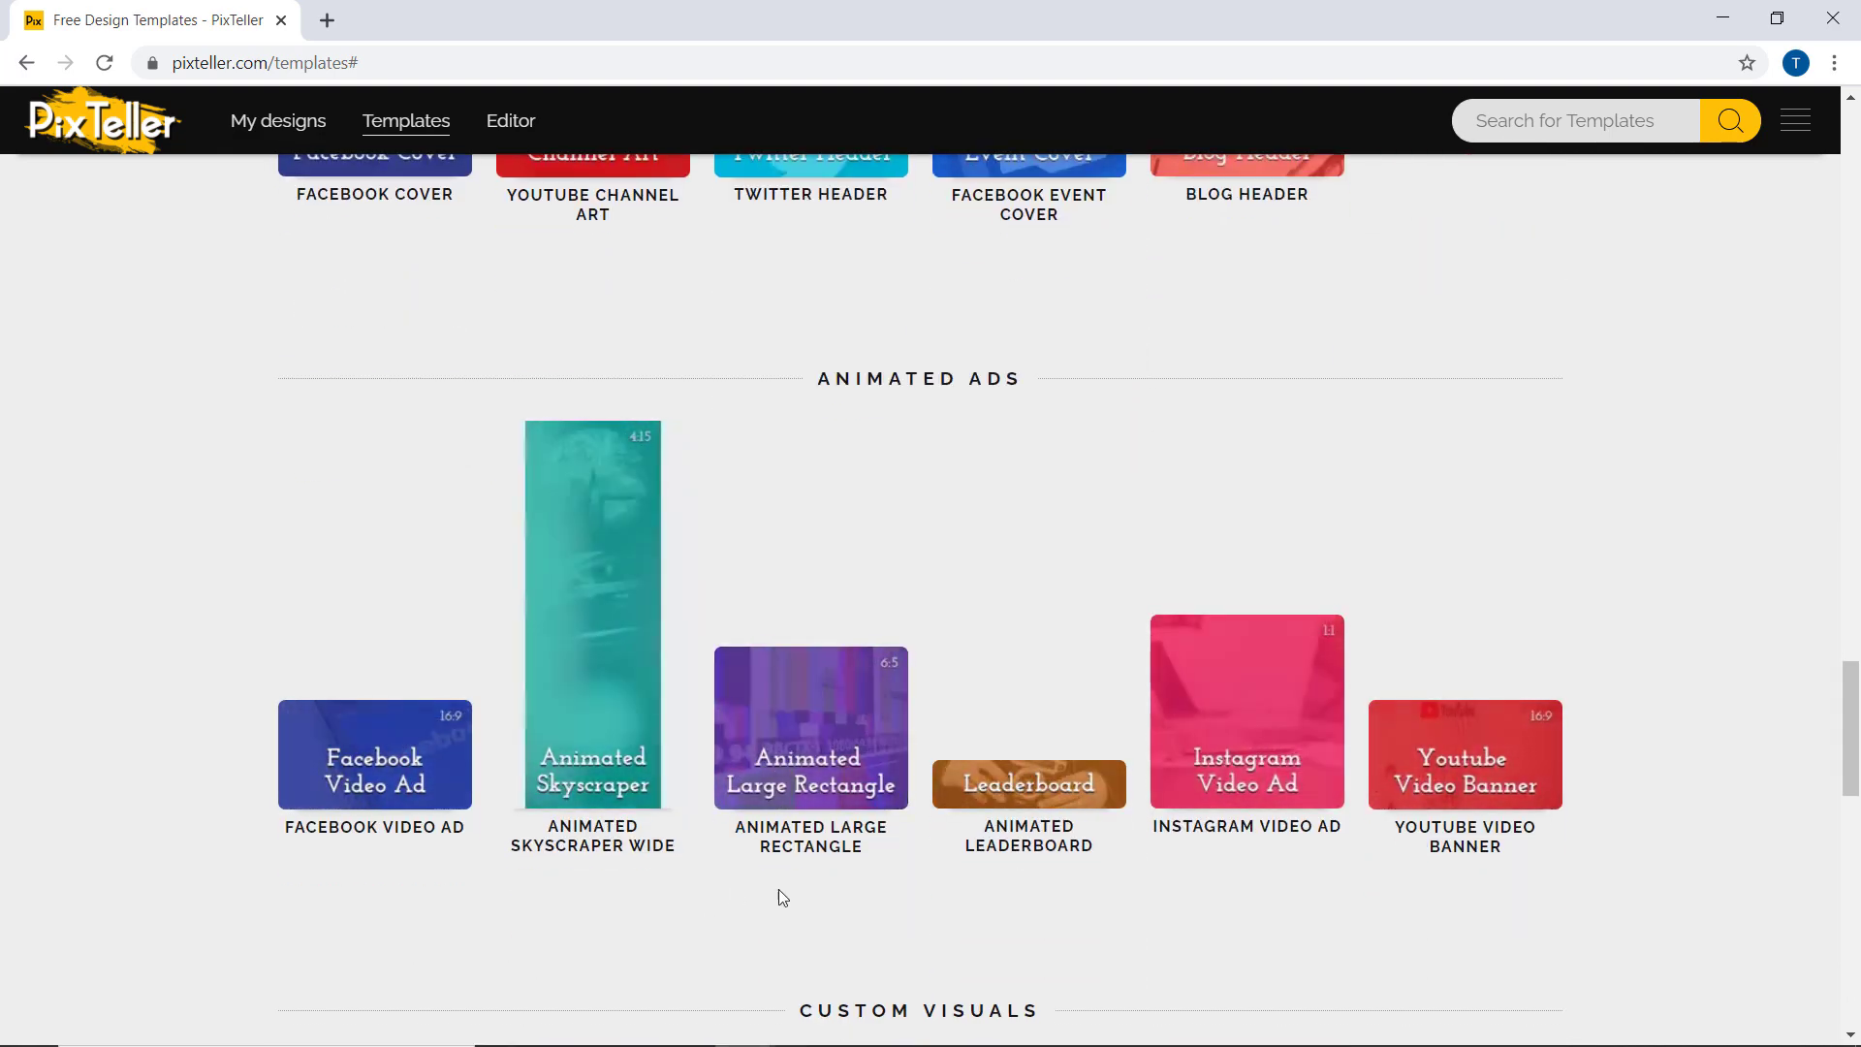
{"action": "scroll", "coordinate": [1212, 855], "scroll_direction": "up", "scroll_amount": 12}
{"action": "scroll", "coordinate": [1212, 859], "scroll_direction": "up", "scroll_amount": 18}
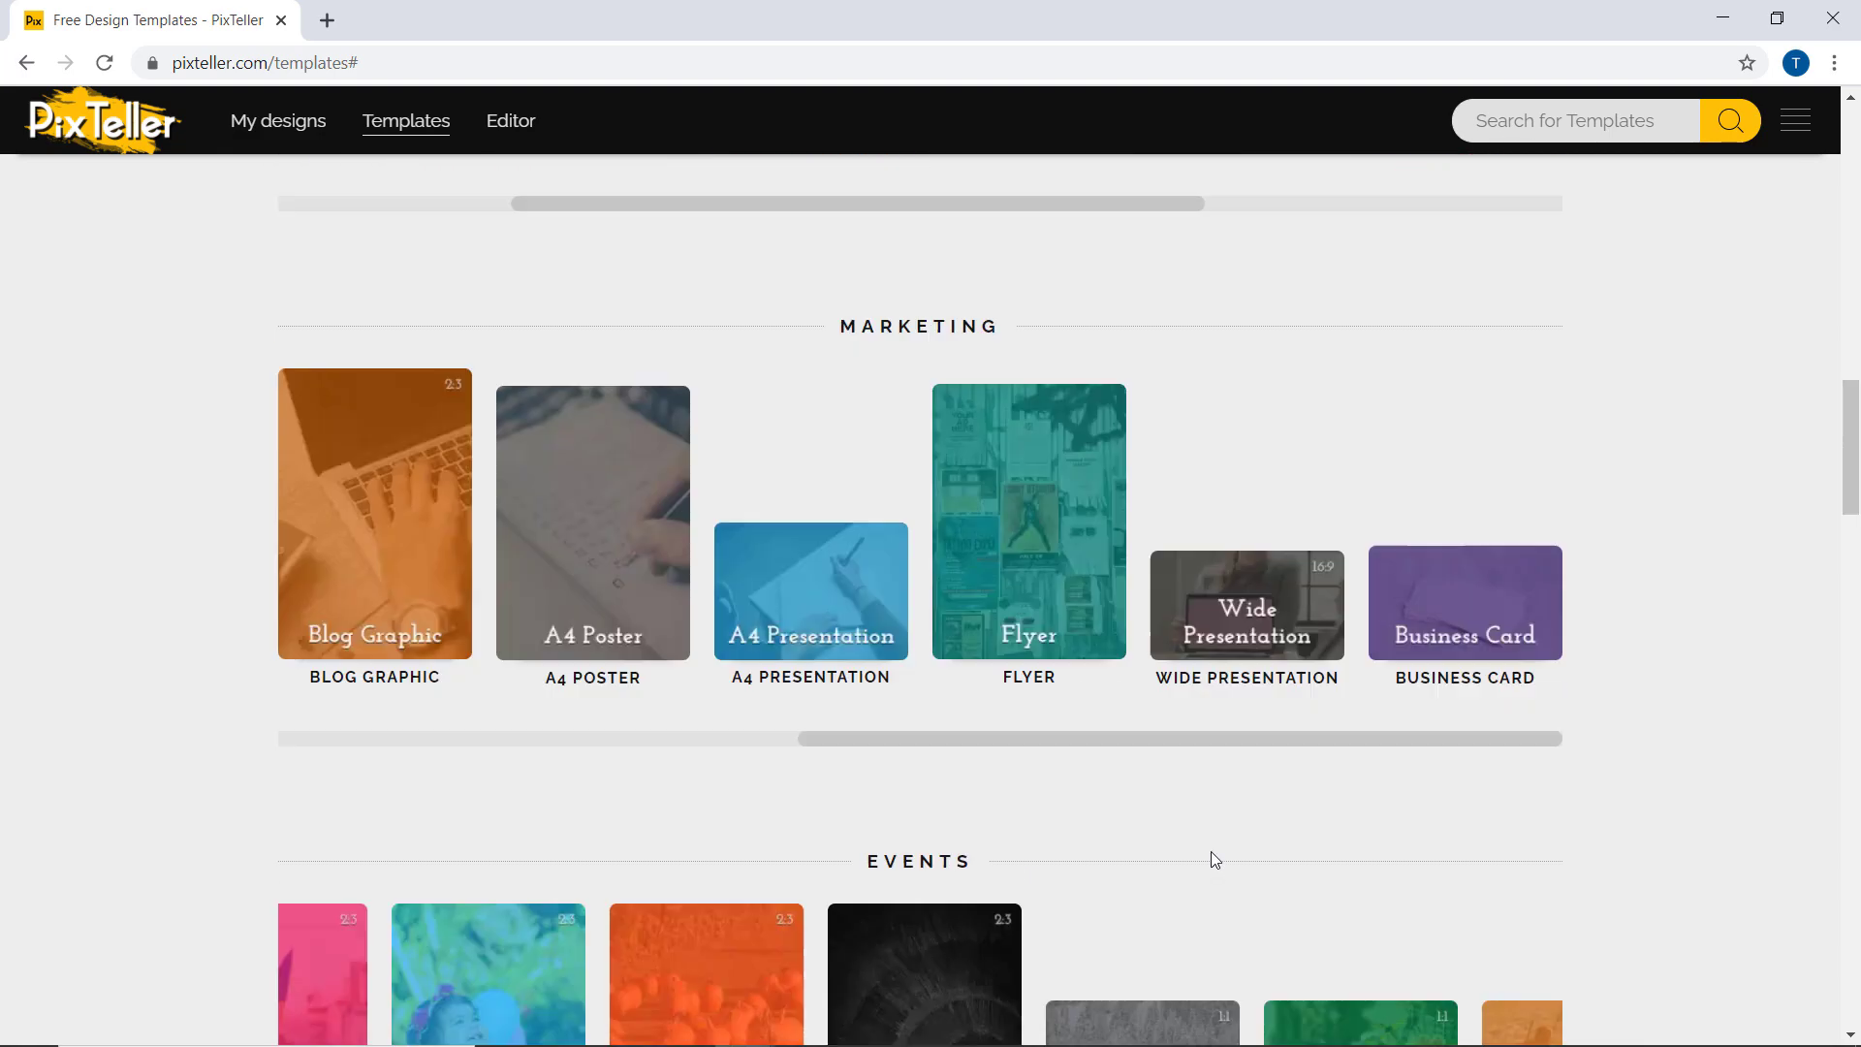
{"action": "scroll", "coordinate": [1039, 968], "scroll_direction": "down", "scroll_amount": 1}
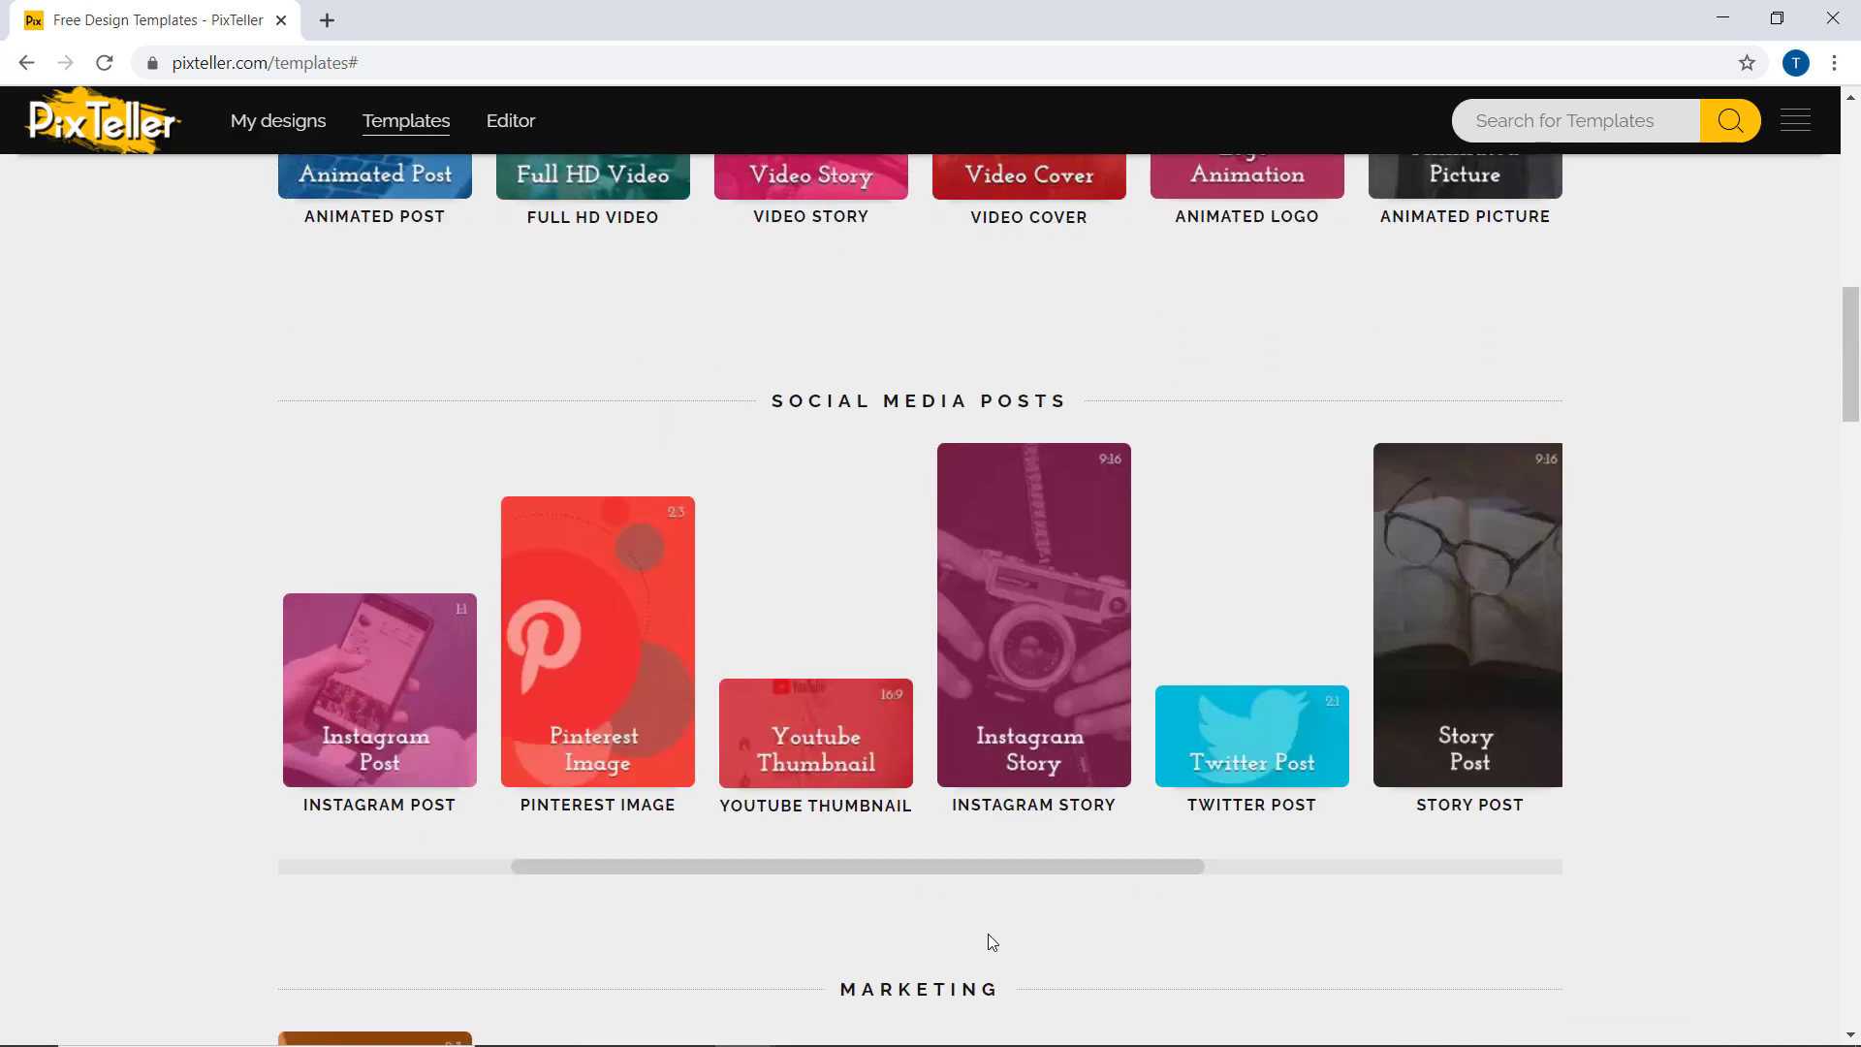
- Open the YouTube Thumbnail templates and page through to page 3 and onward
{"action": "left_click", "coordinate": [858, 765]}
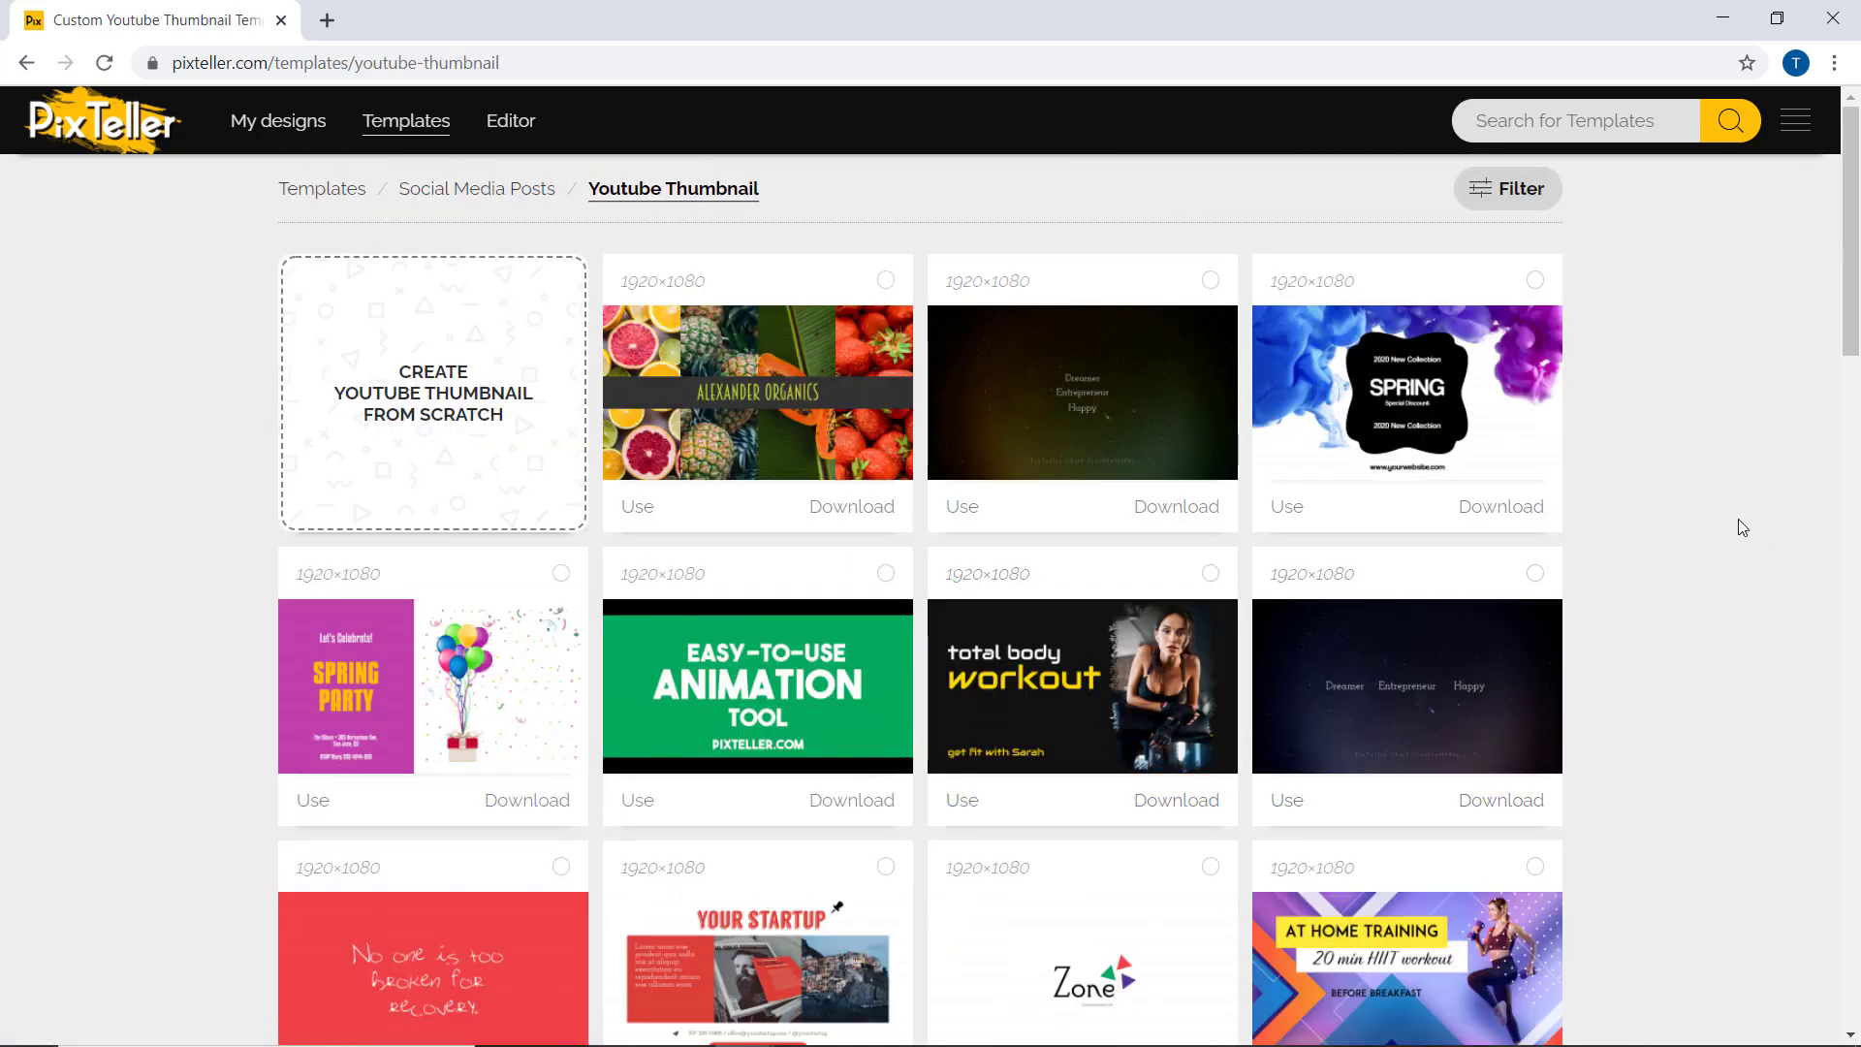
{"action": "scroll", "coordinate": [1750, 447], "scroll_direction": "down", "scroll_amount": 9}
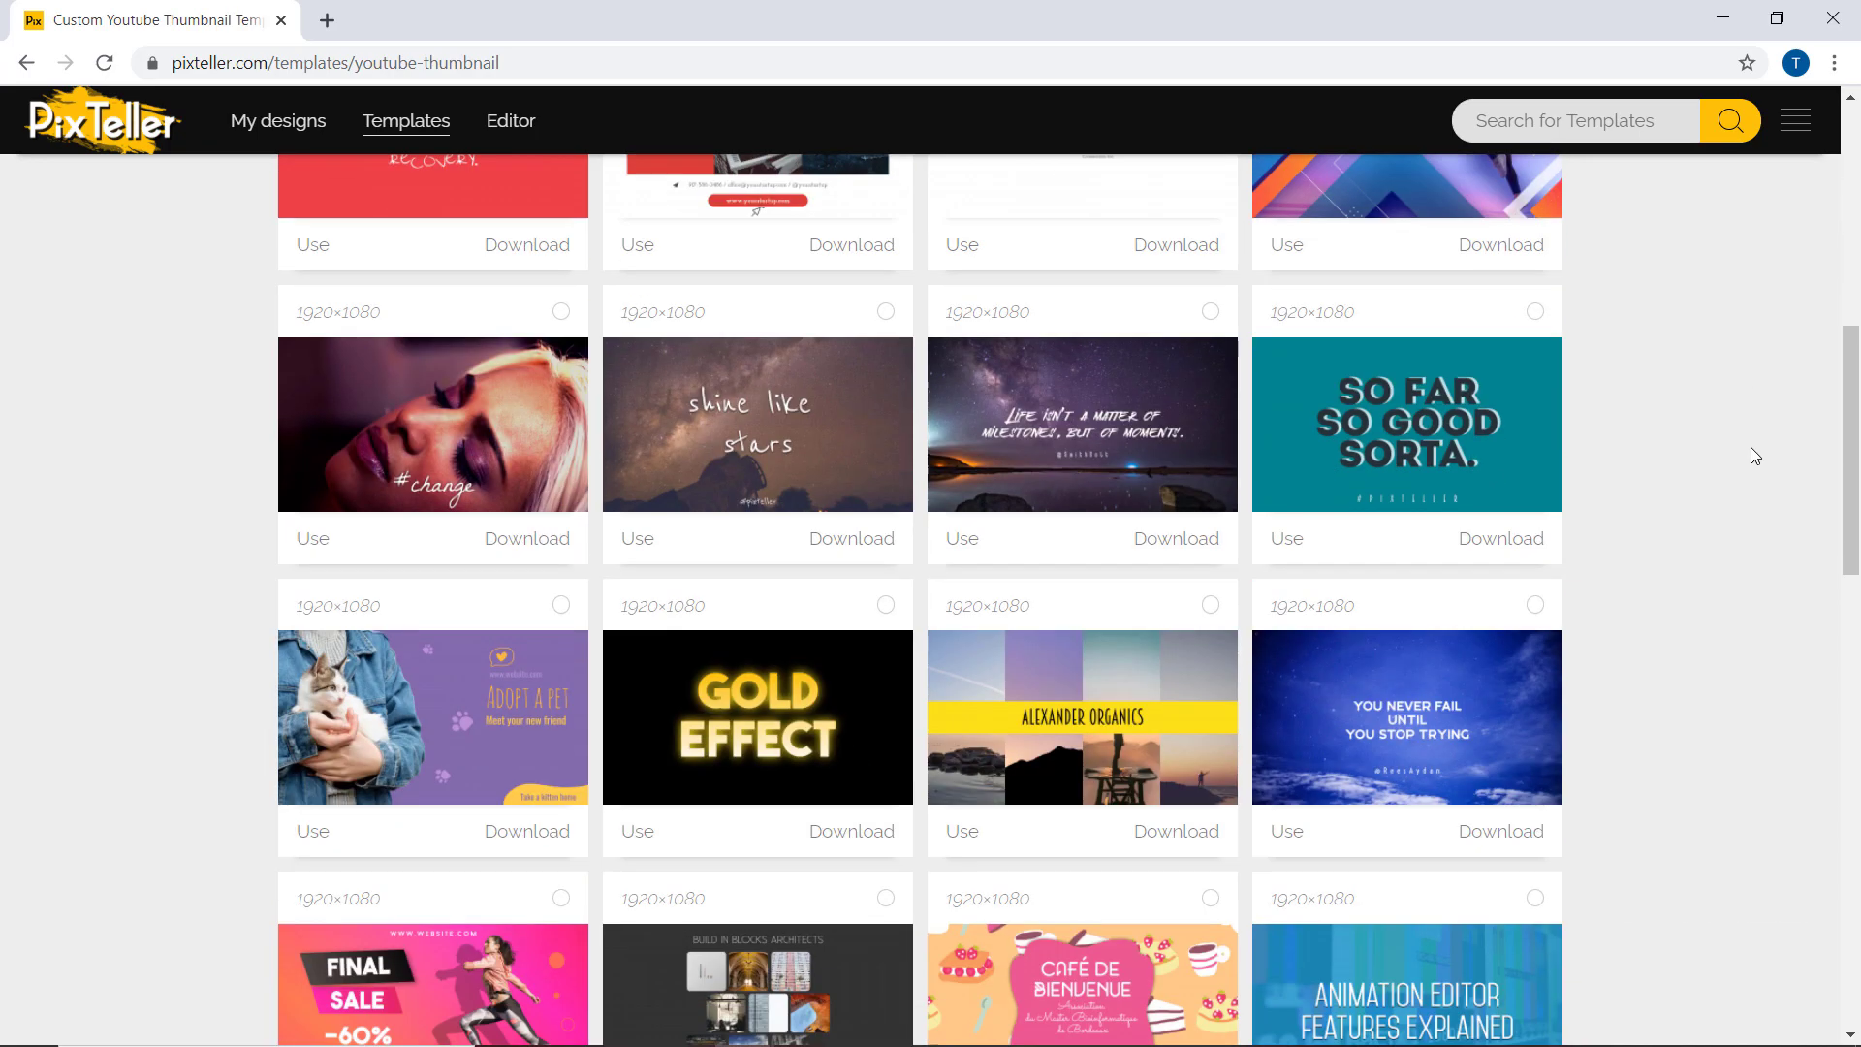
{"action": "scroll", "coordinate": [1750, 455], "scroll_direction": "down", "scroll_amount": 6}
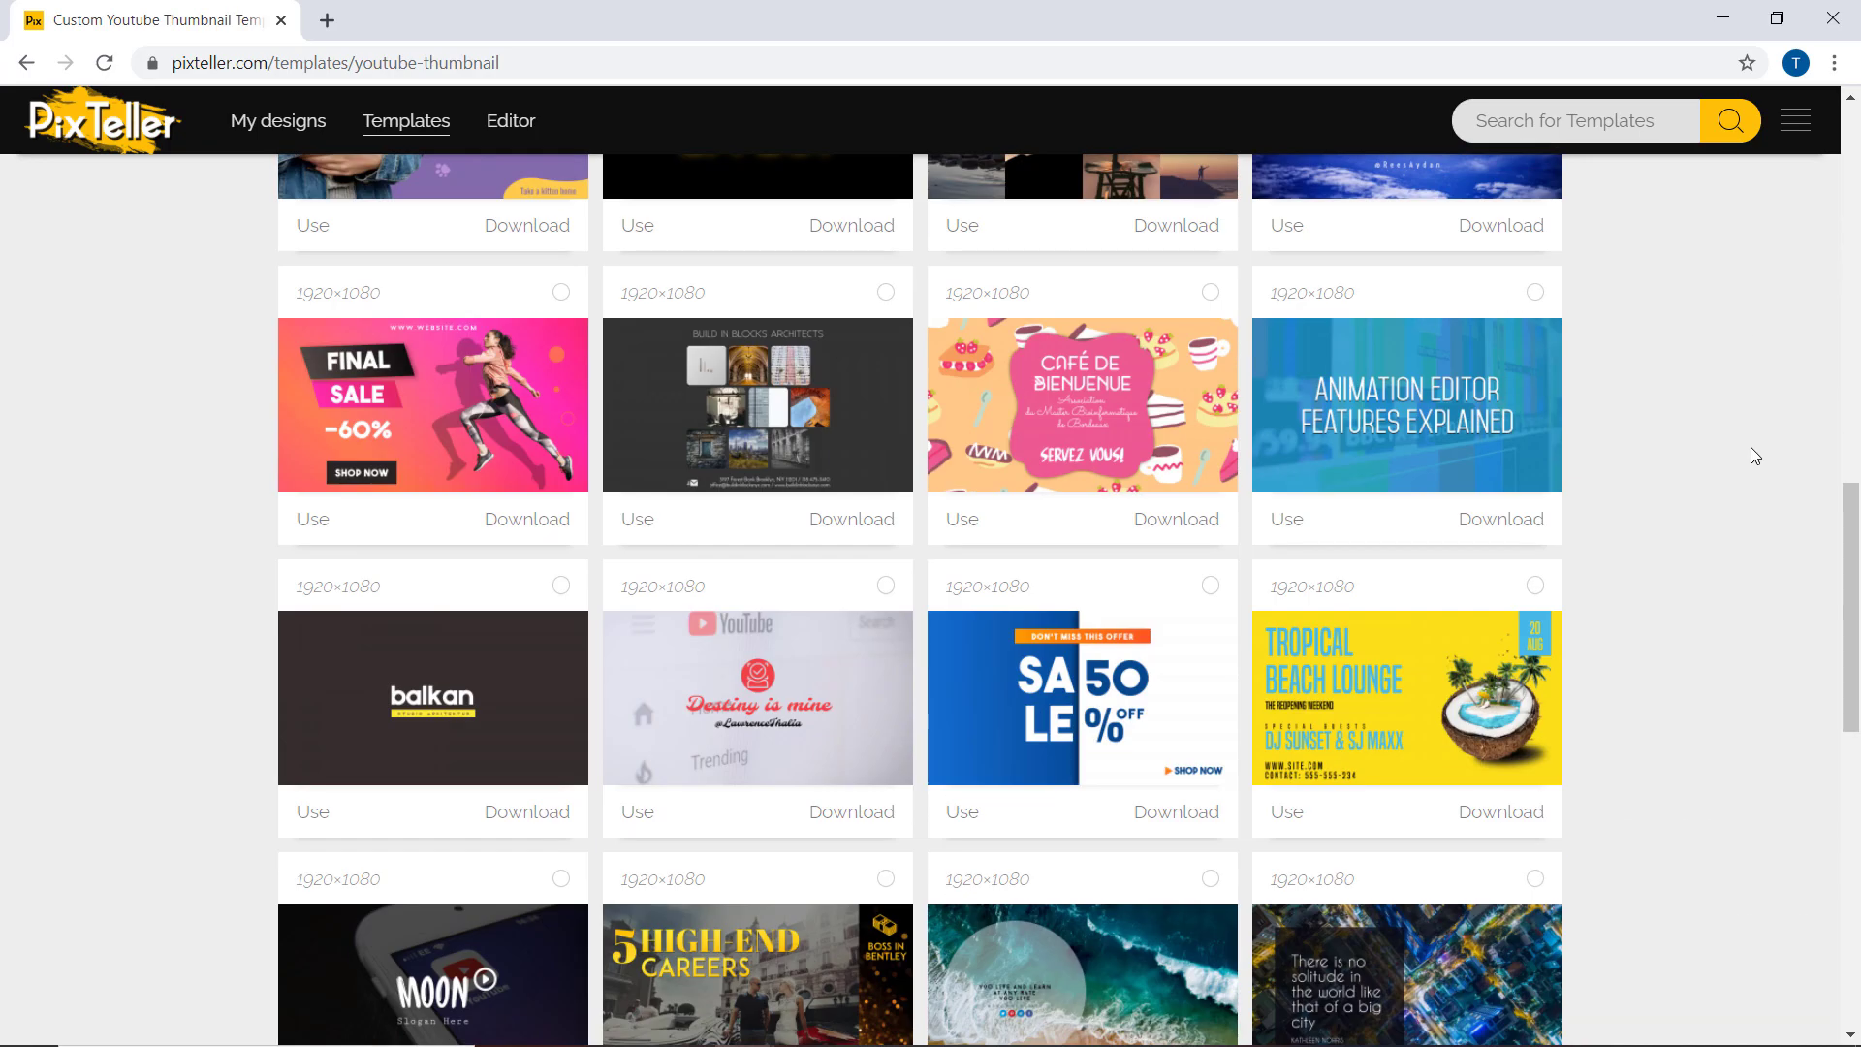
{"action": "scroll", "coordinate": [1751, 455], "scroll_direction": "down", "scroll_amount": 8}
{"action": "left_click", "coordinate": [860, 918]}
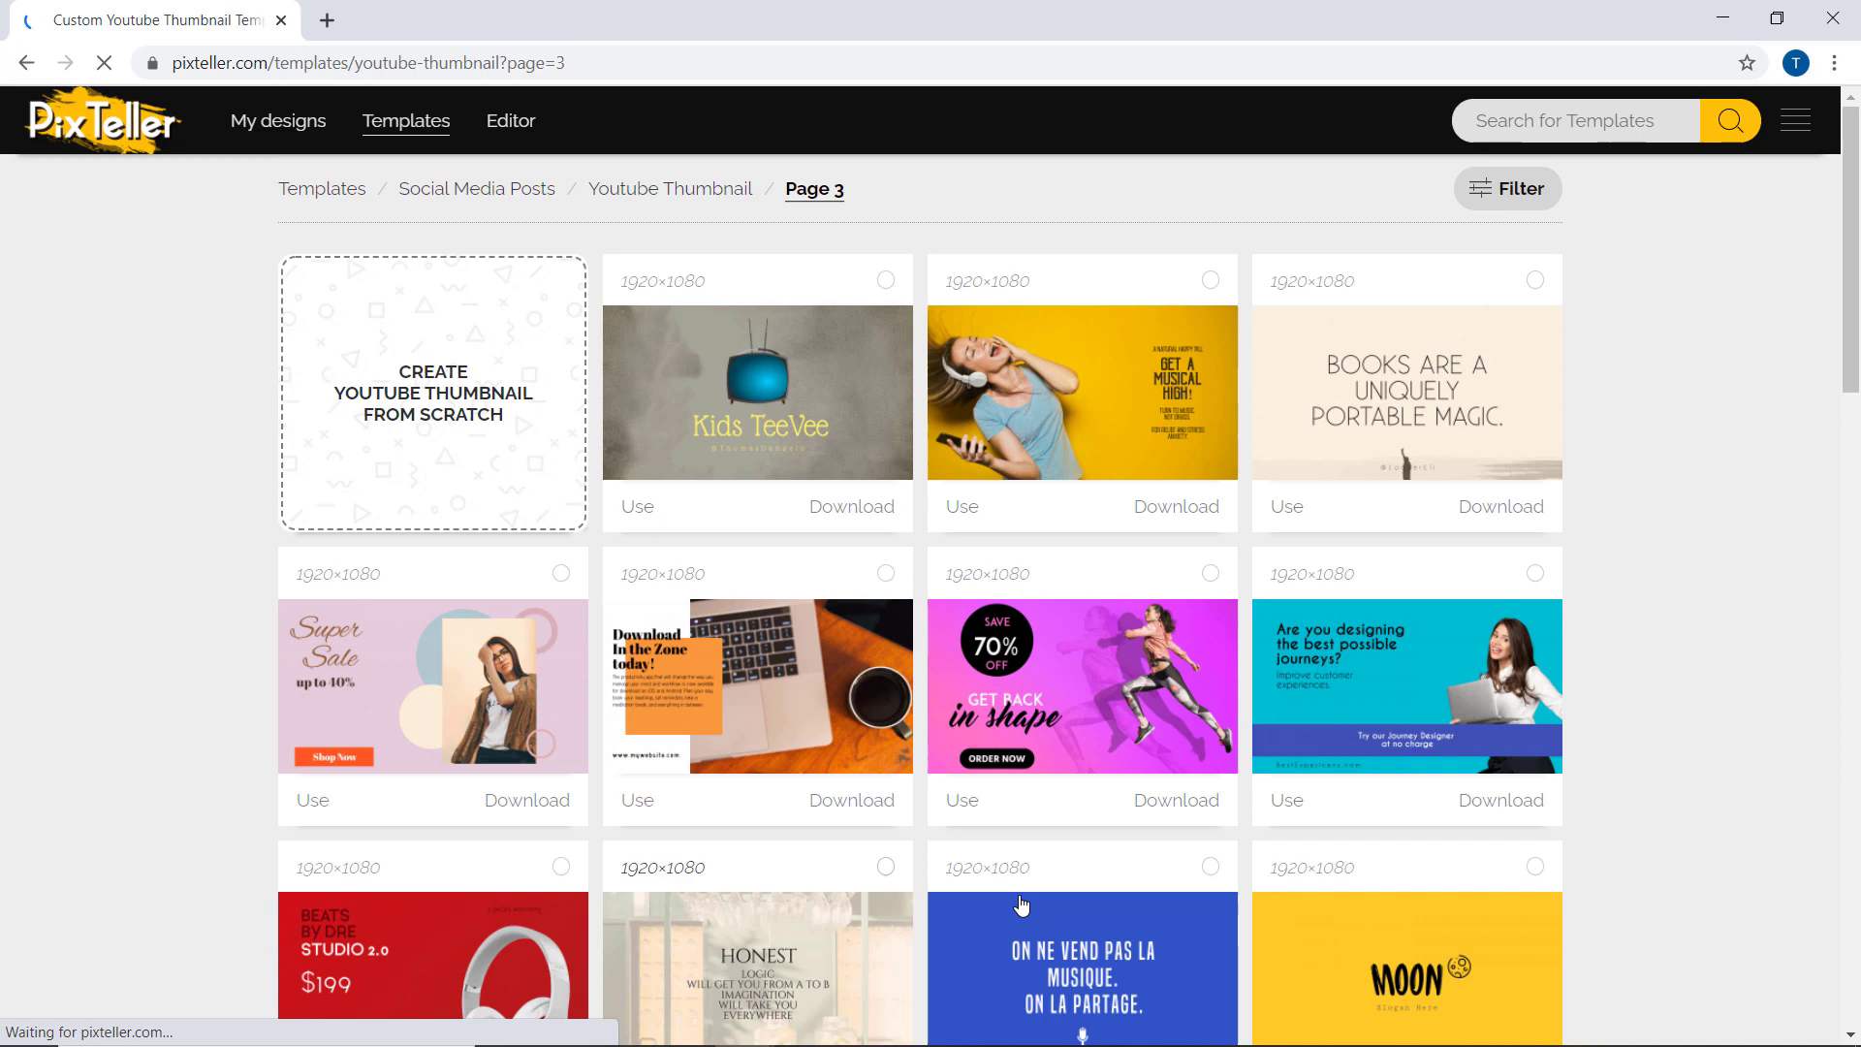
{"action": "scroll", "coordinate": [1770, 485], "scroll_direction": "down", "scroll_amount": 3}
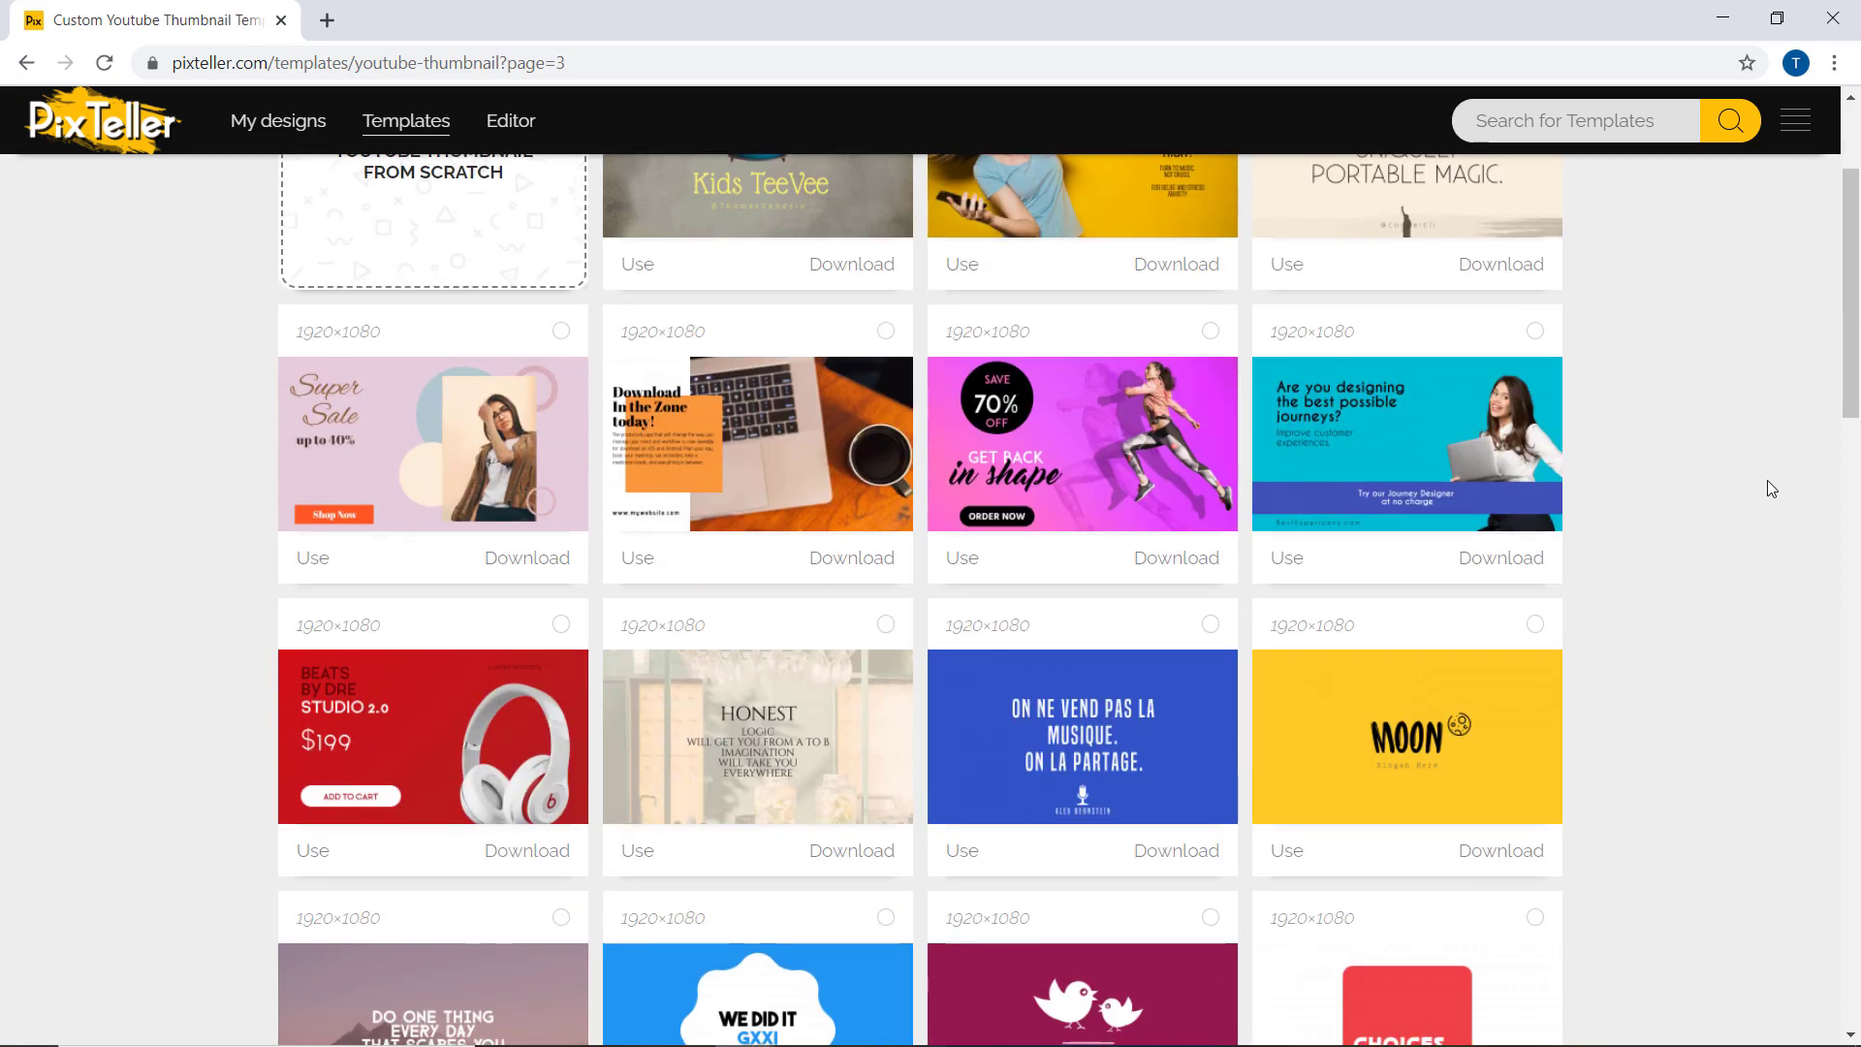
{"action": "scroll", "coordinate": [1771, 487], "scroll_direction": "down", "scroll_amount": 5}
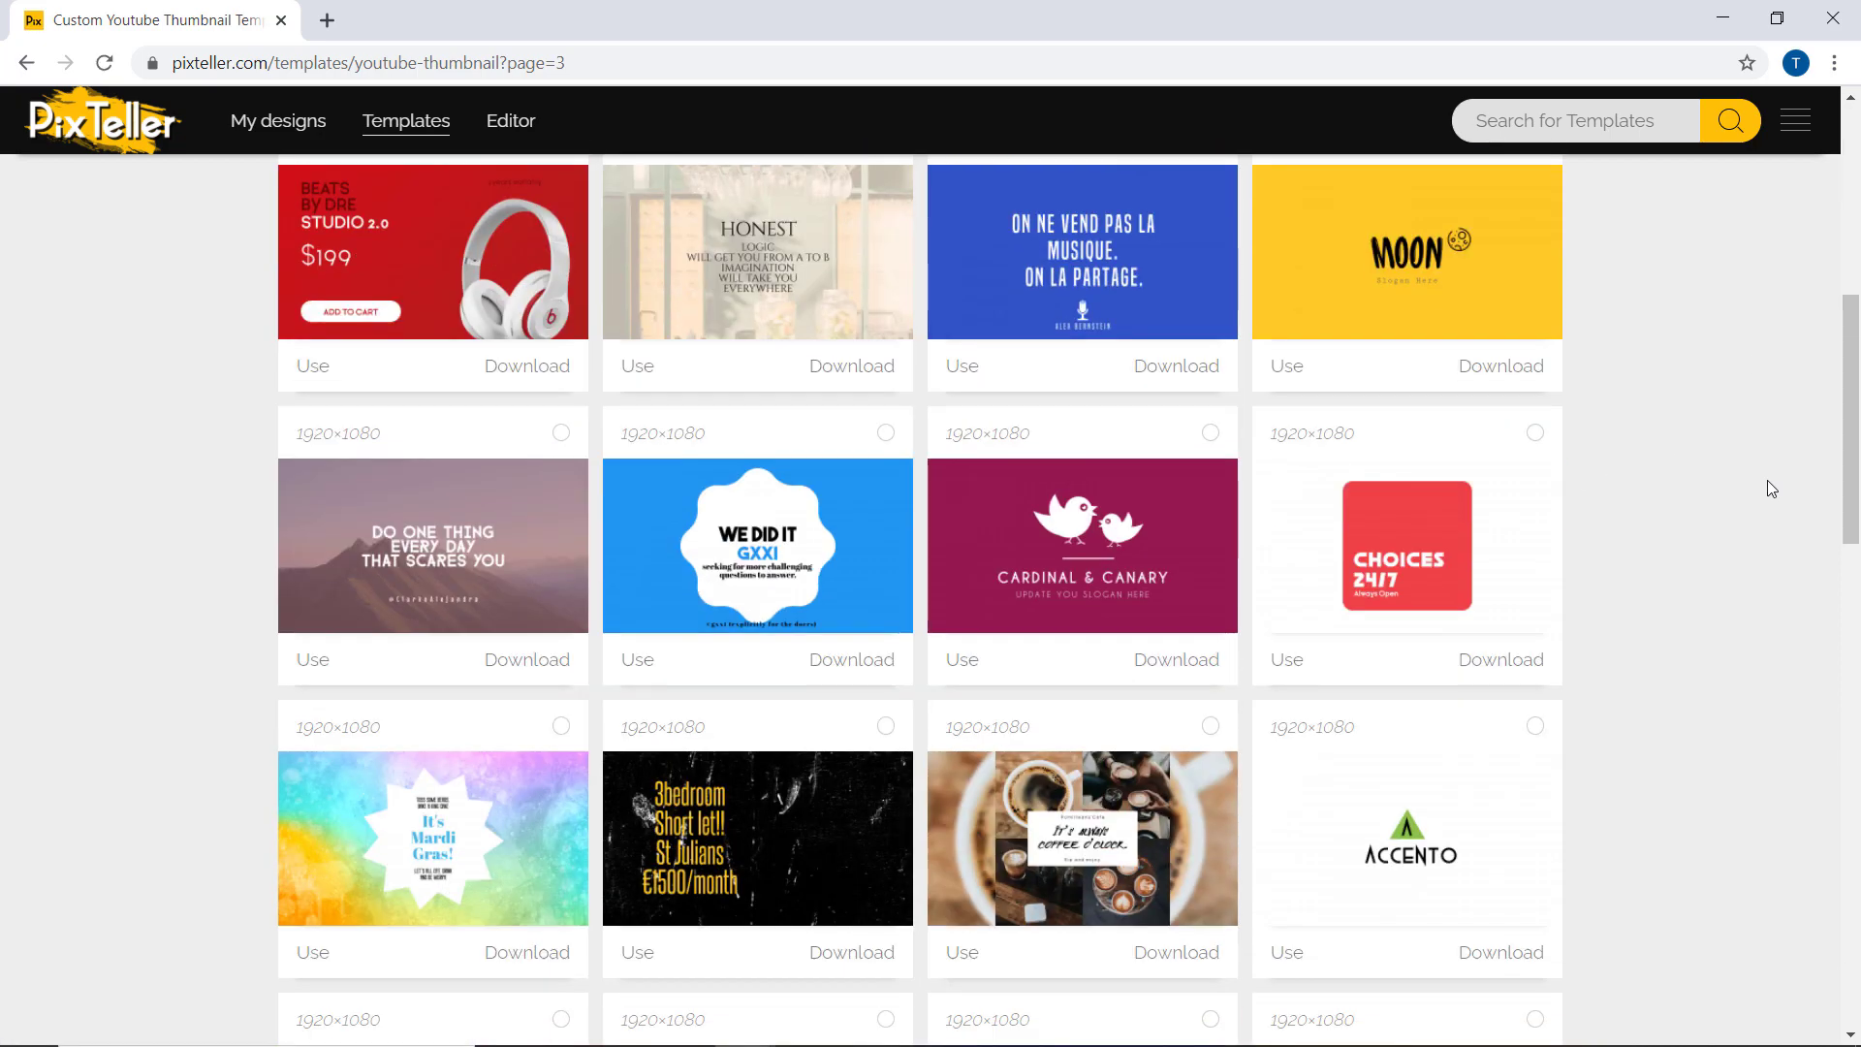
{"action": "scroll", "coordinate": [1766, 480], "scroll_direction": "down", "scroll_amount": 5}
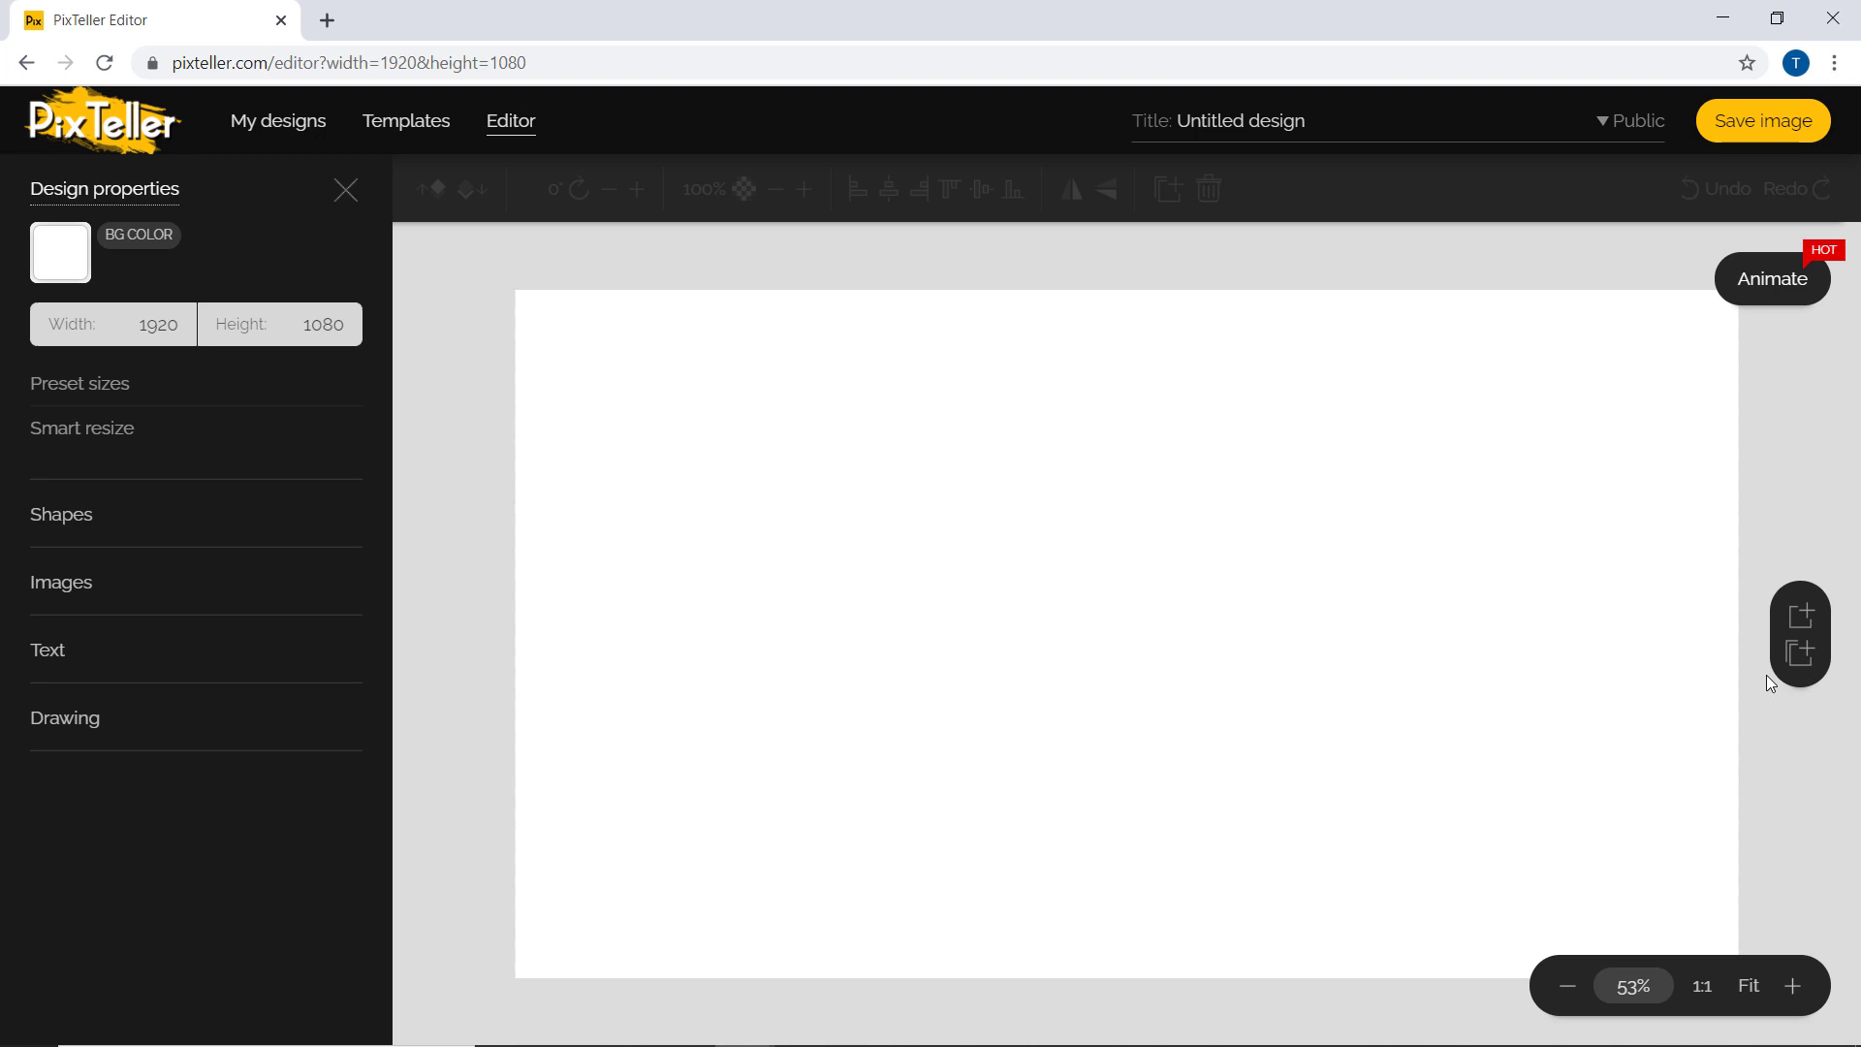
- On the blank 1920×1080 canvas, peek at preset sizes and shapes, then expand the Images section
{"action": "left_click", "coordinate": [113, 436]}
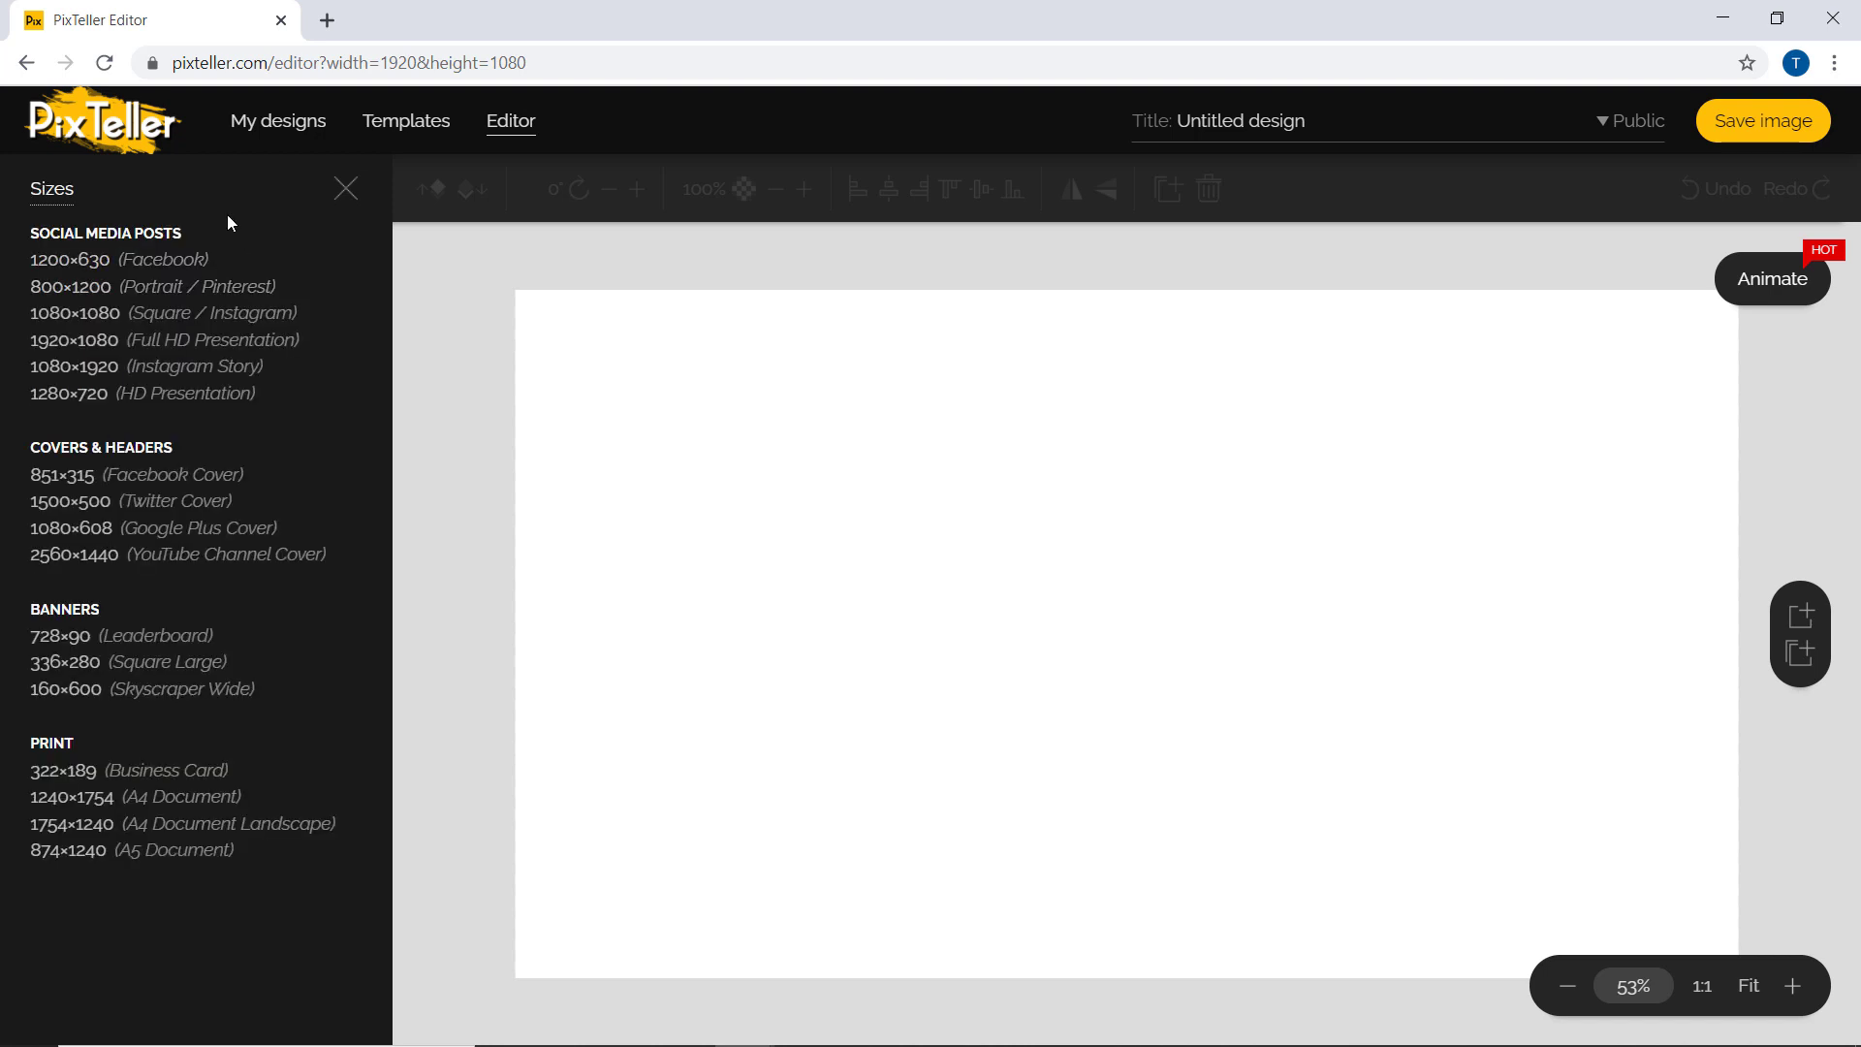
{"action": "left_click", "coordinate": [345, 188]}
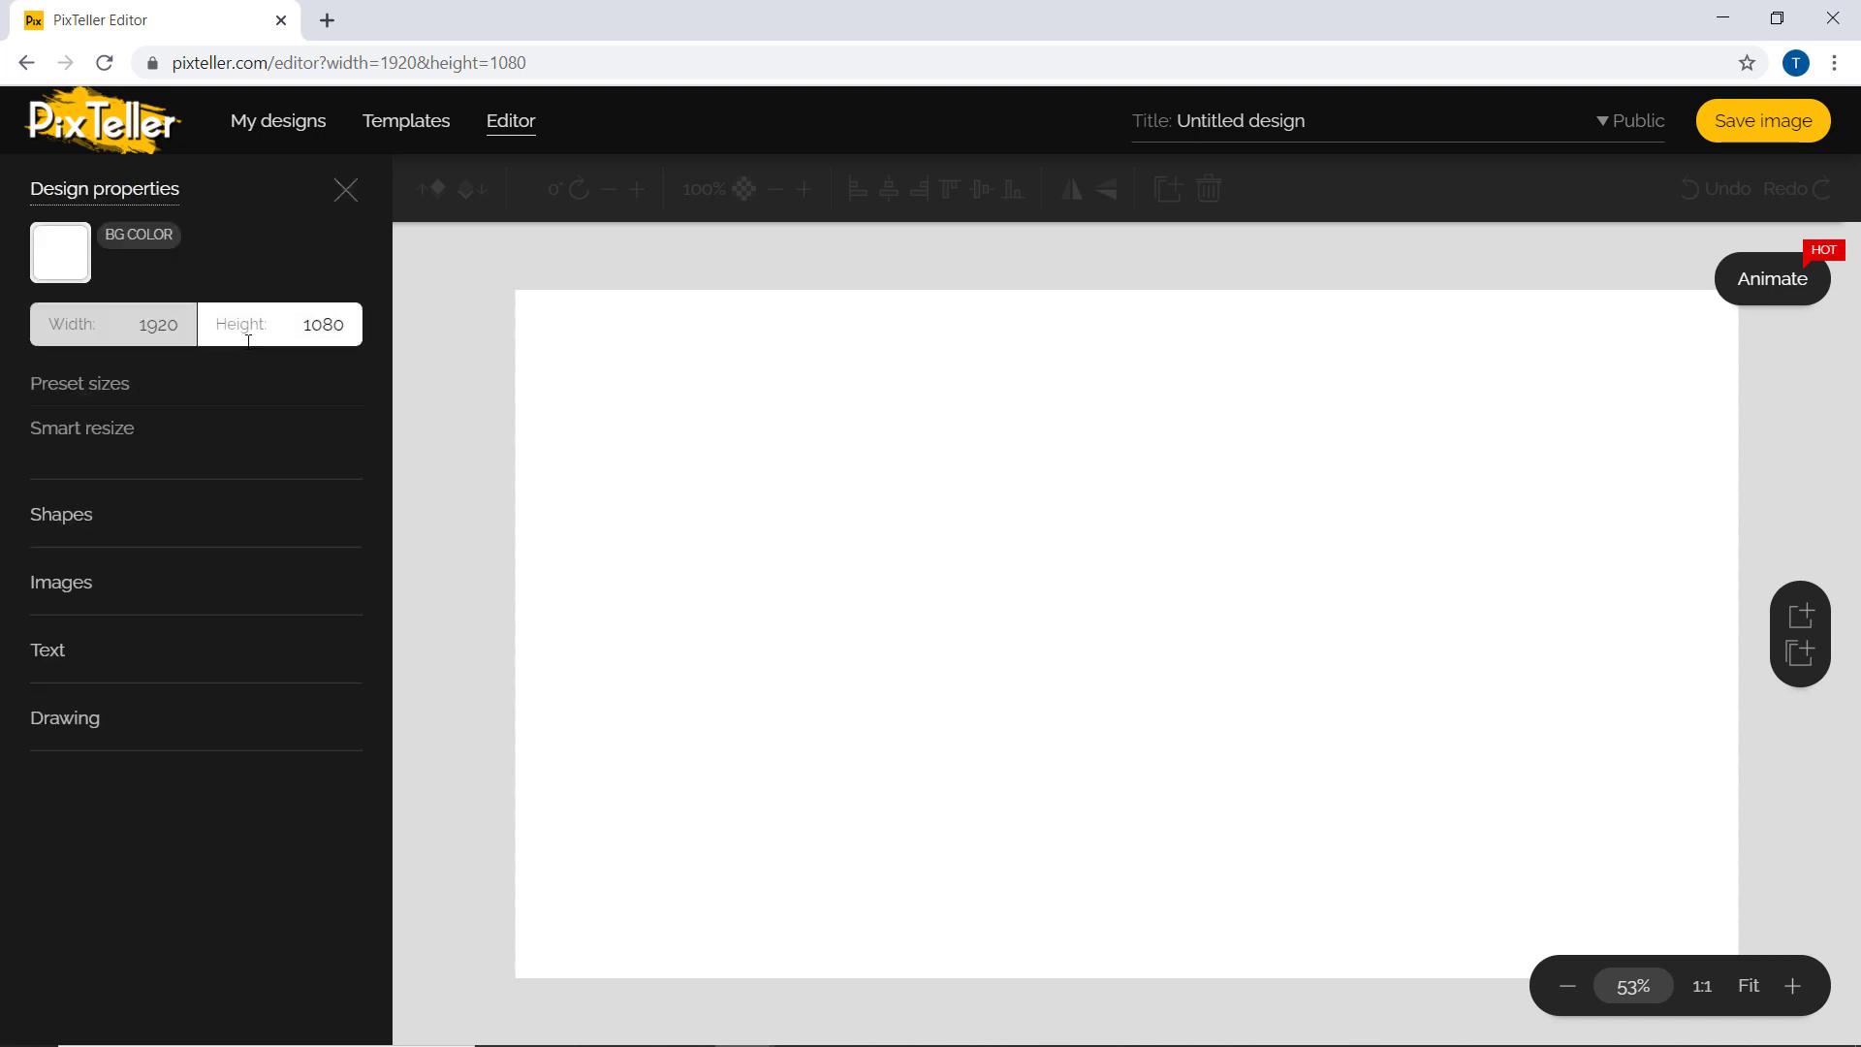
{"action": "left_click", "coordinate": [188, 525]}
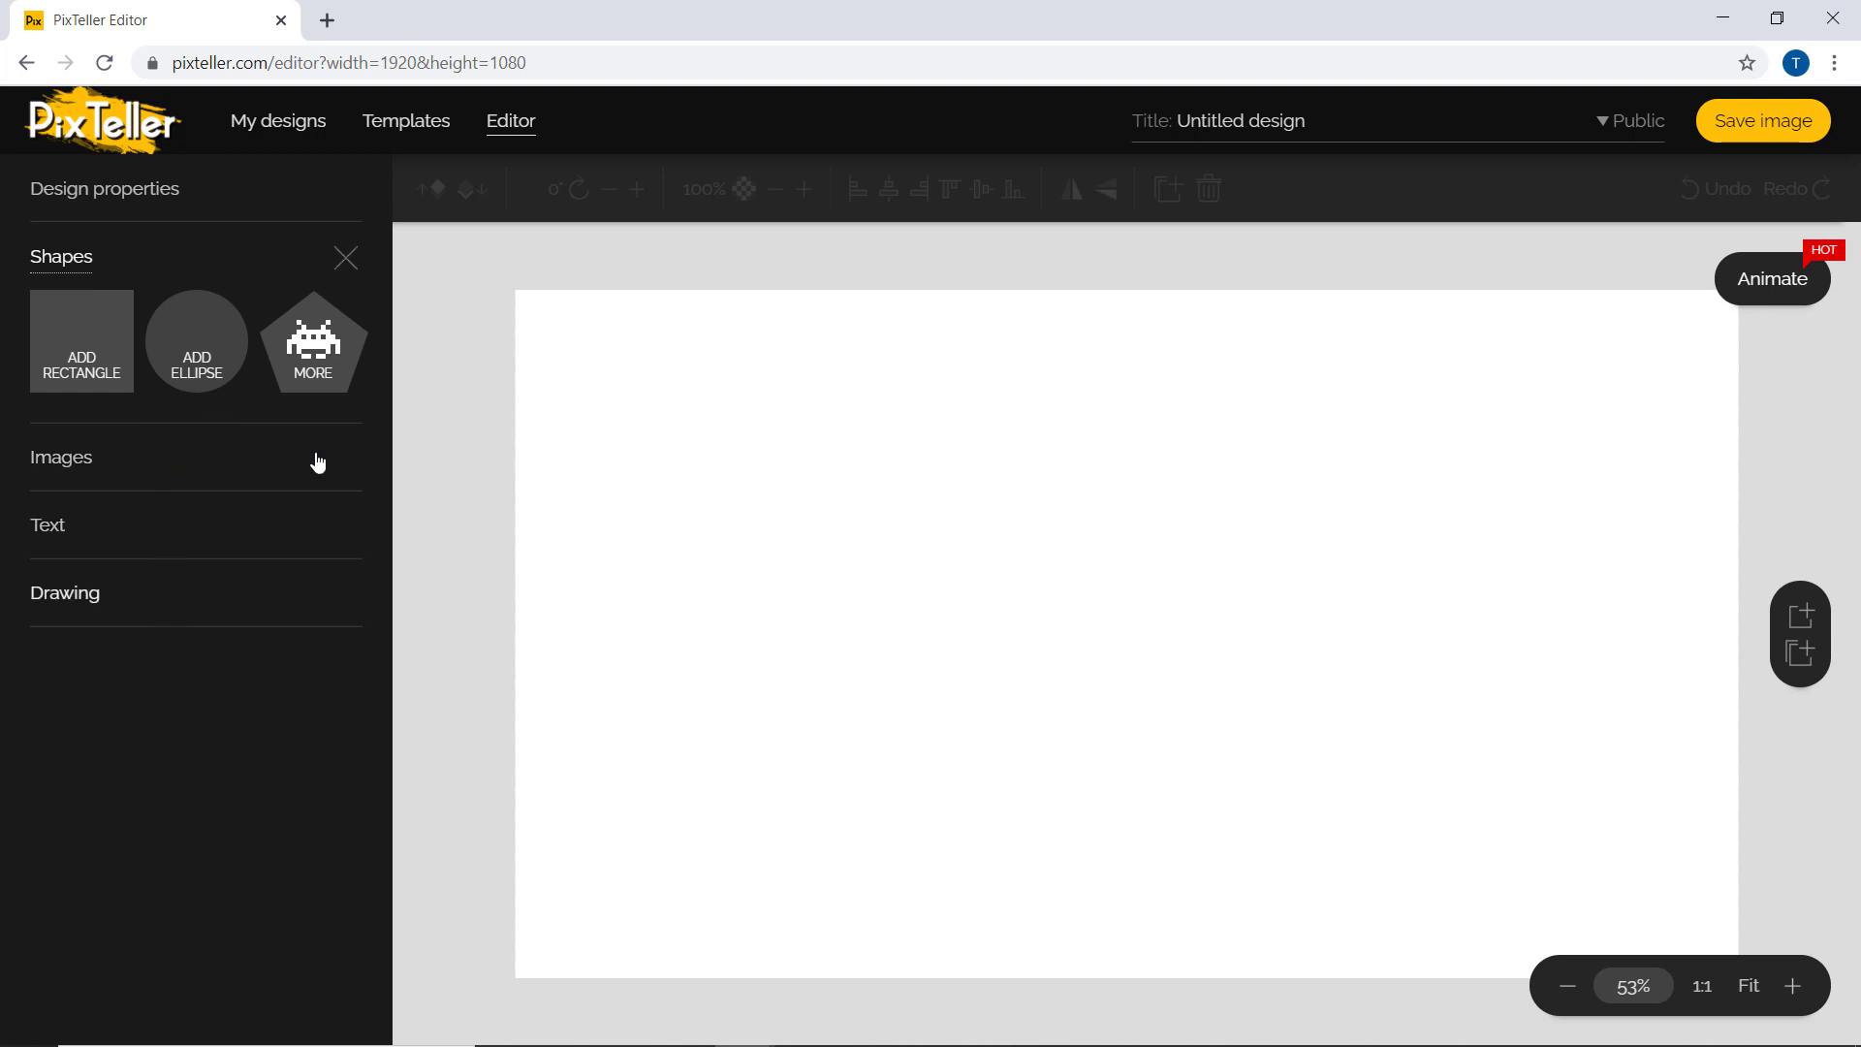
{"action": "left_click", "coordinate": [346, 258]}
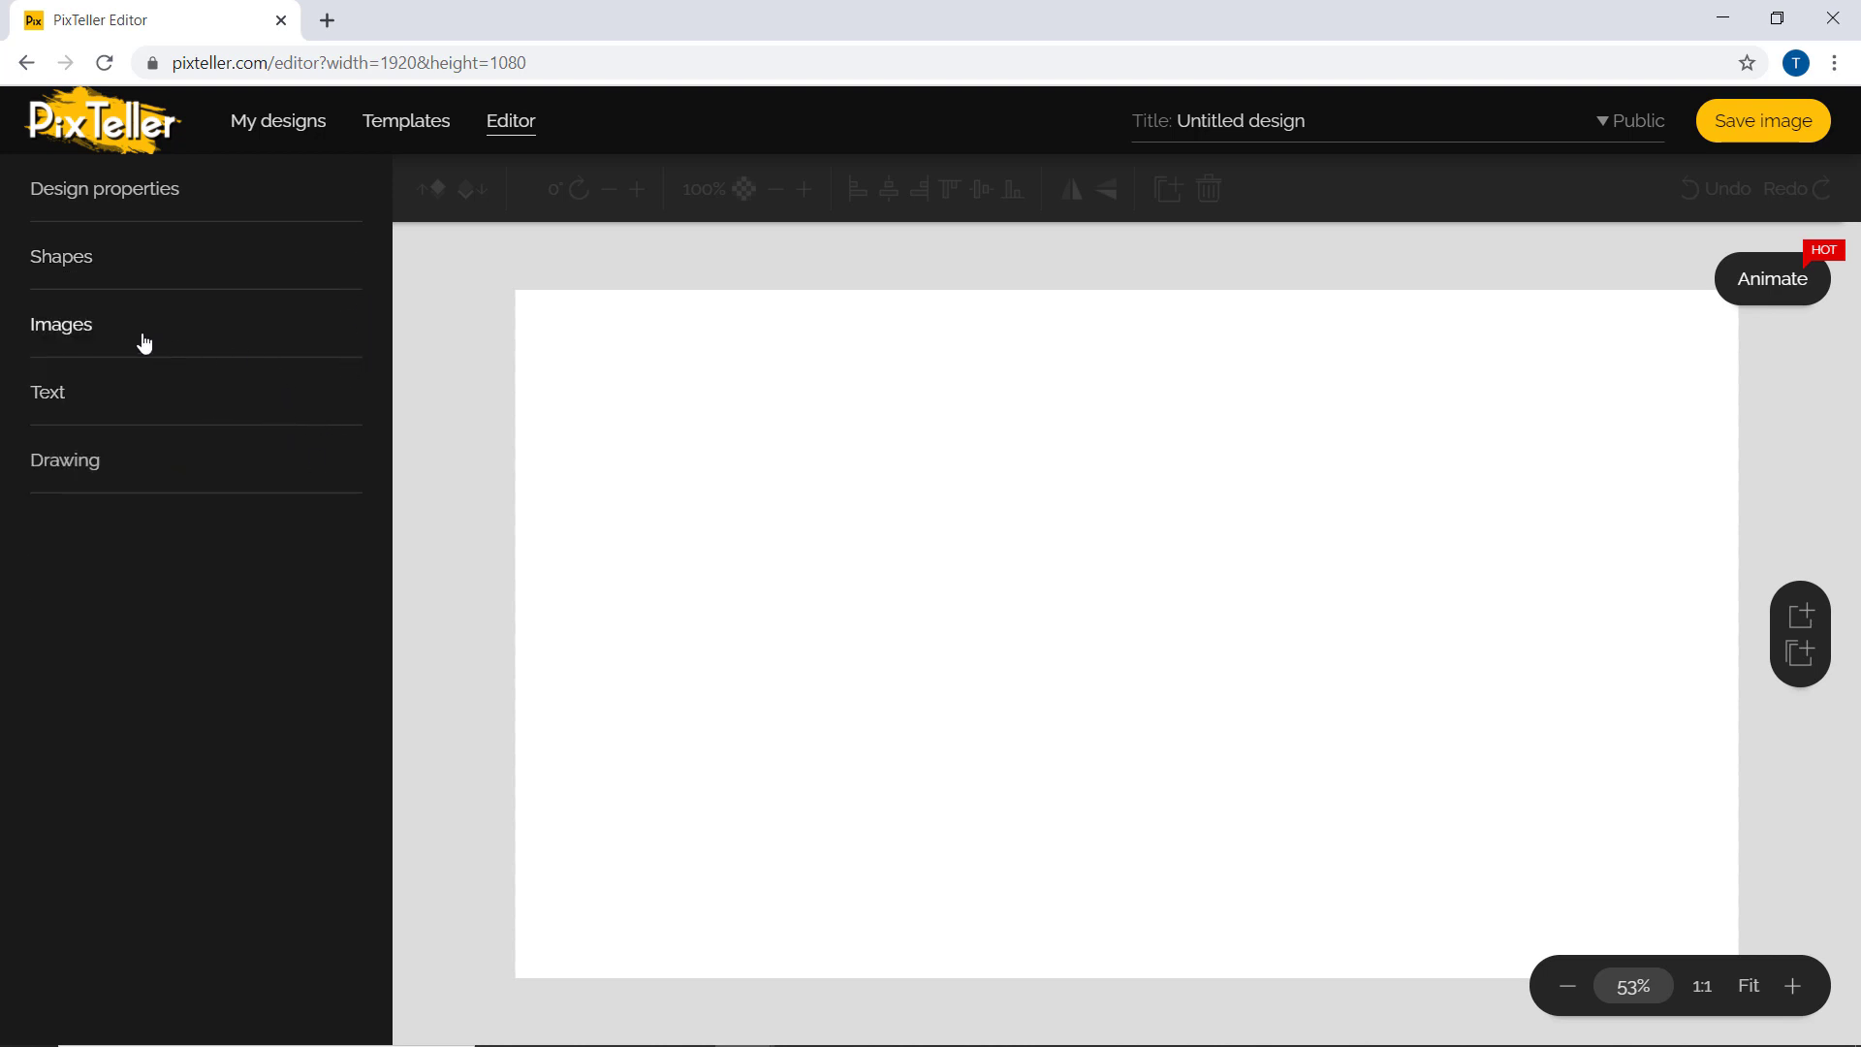
{"action": "left_click", "coordinate": [80, 327]}
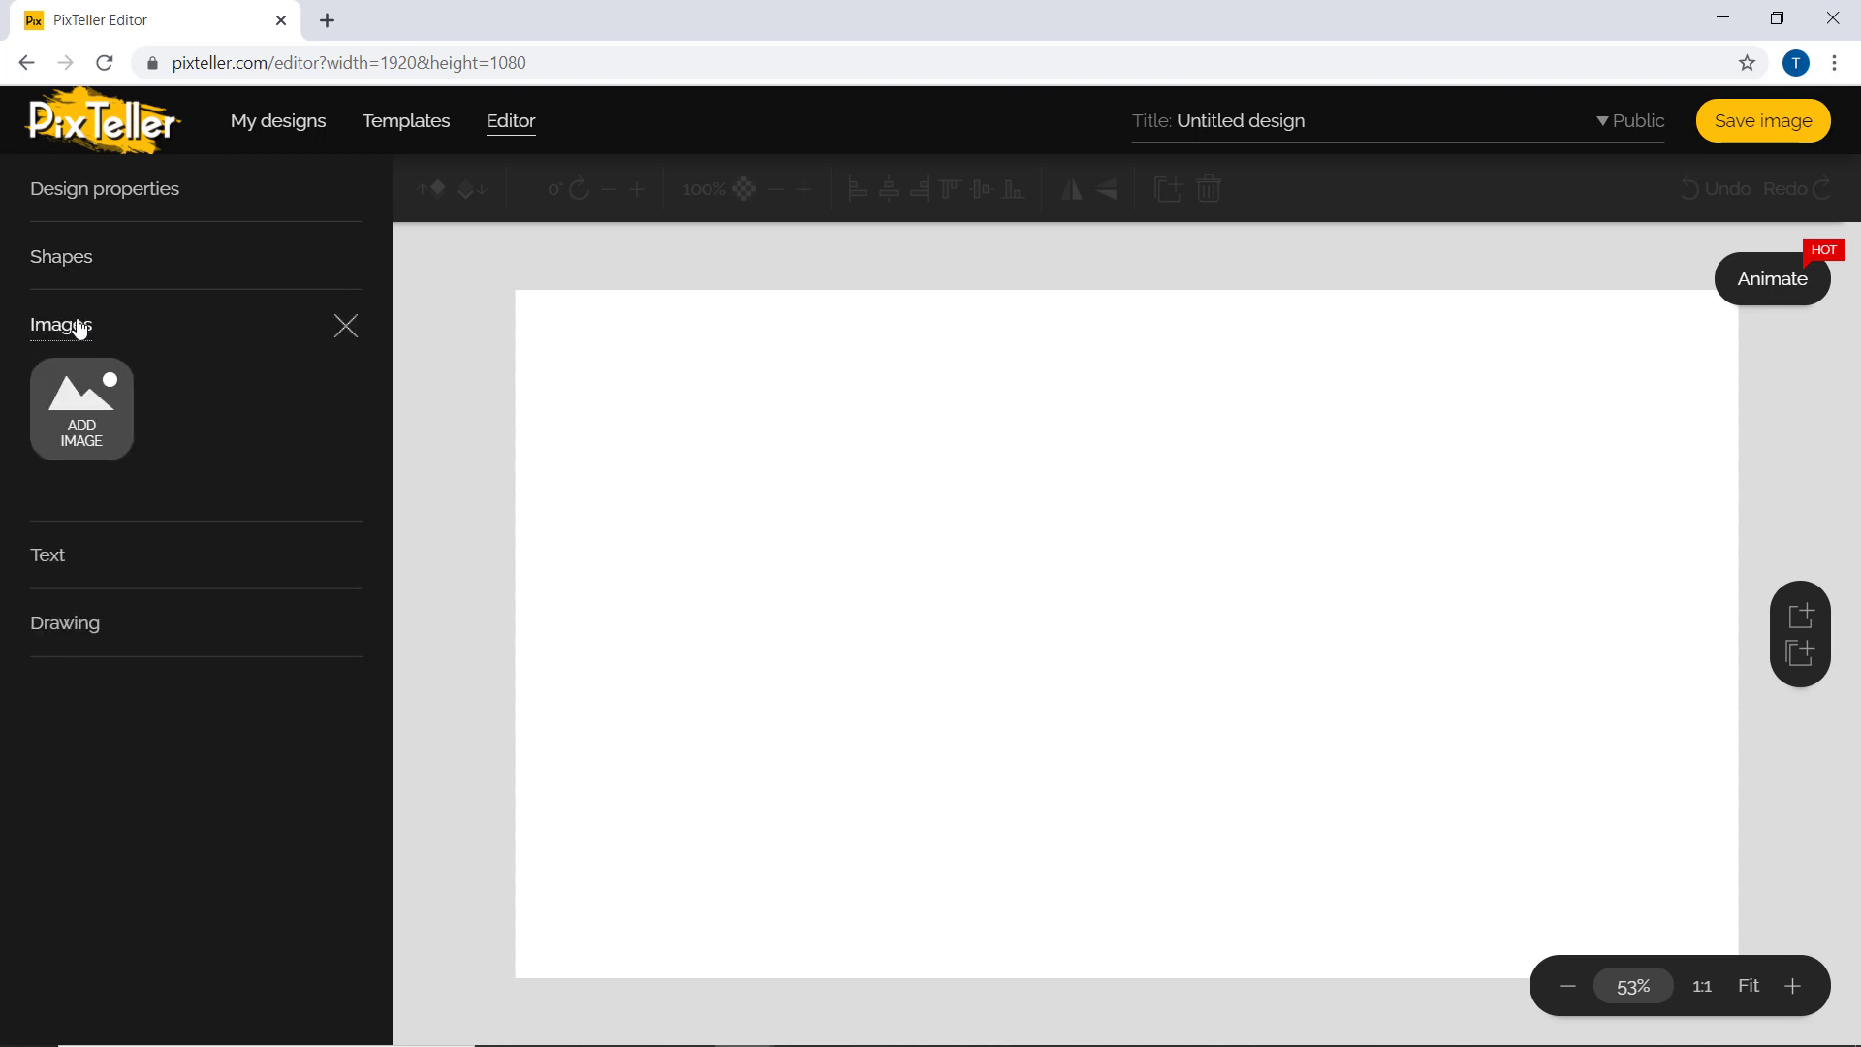
- Upload the dark textured background image from the computer
{"action": "left_click", "coordinate": [109, 442]}
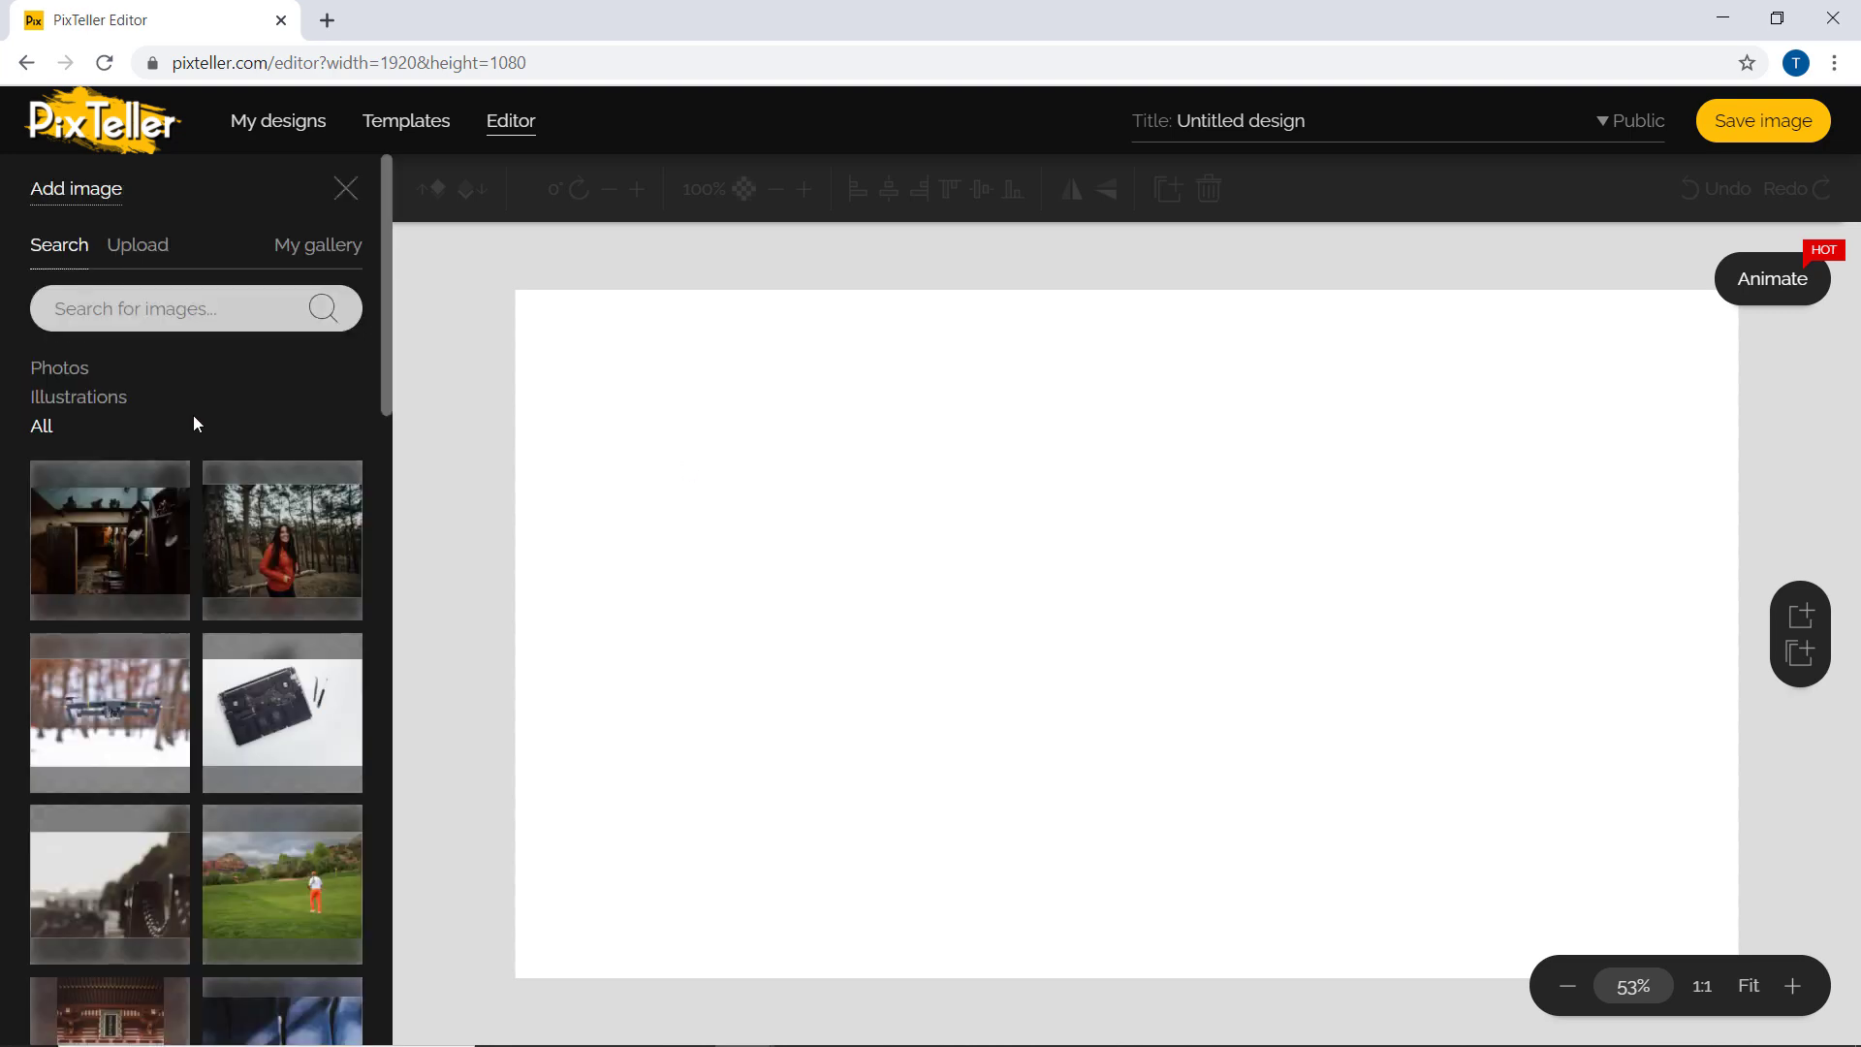
{"action": "scroll", "coordinate": [245, 496], "scroll_direction": "down", "scroll_amount": 11}
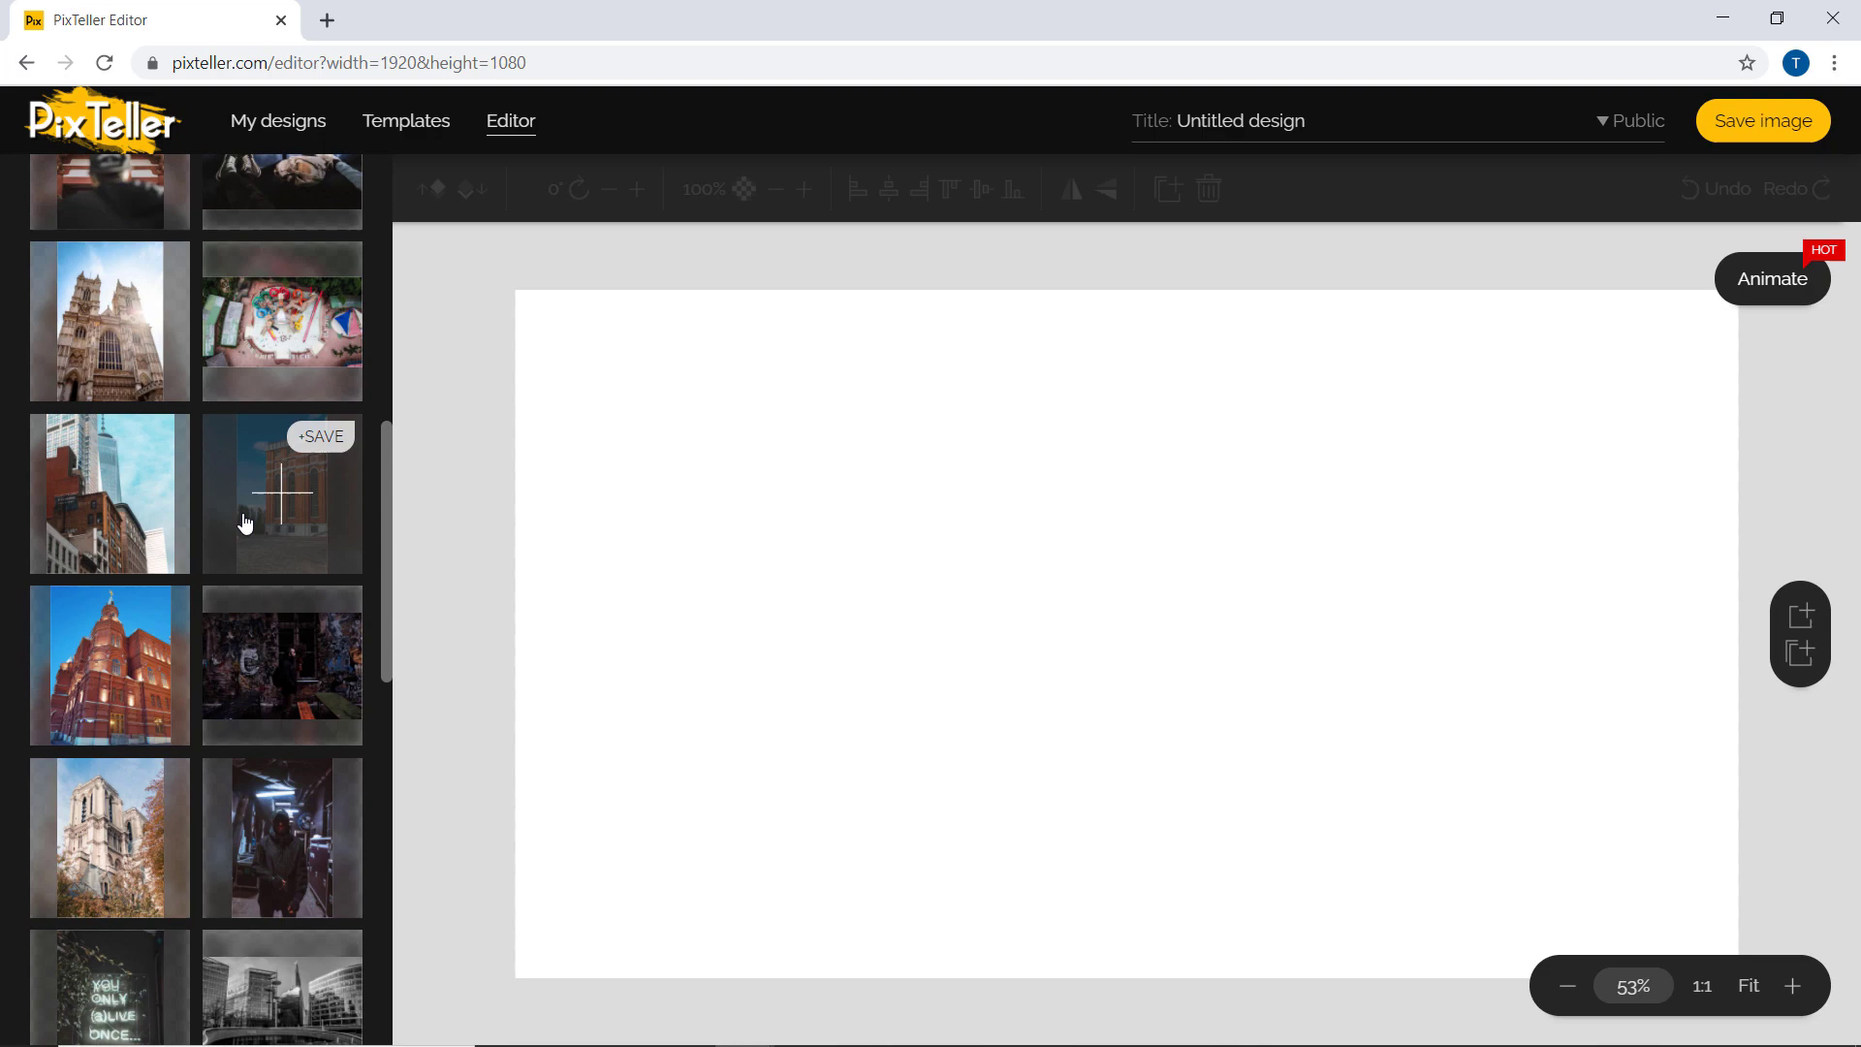
{"action": "scroll", "coordinate": [245, 524], "scroll_direction": "down", "scroll_amount": 15}
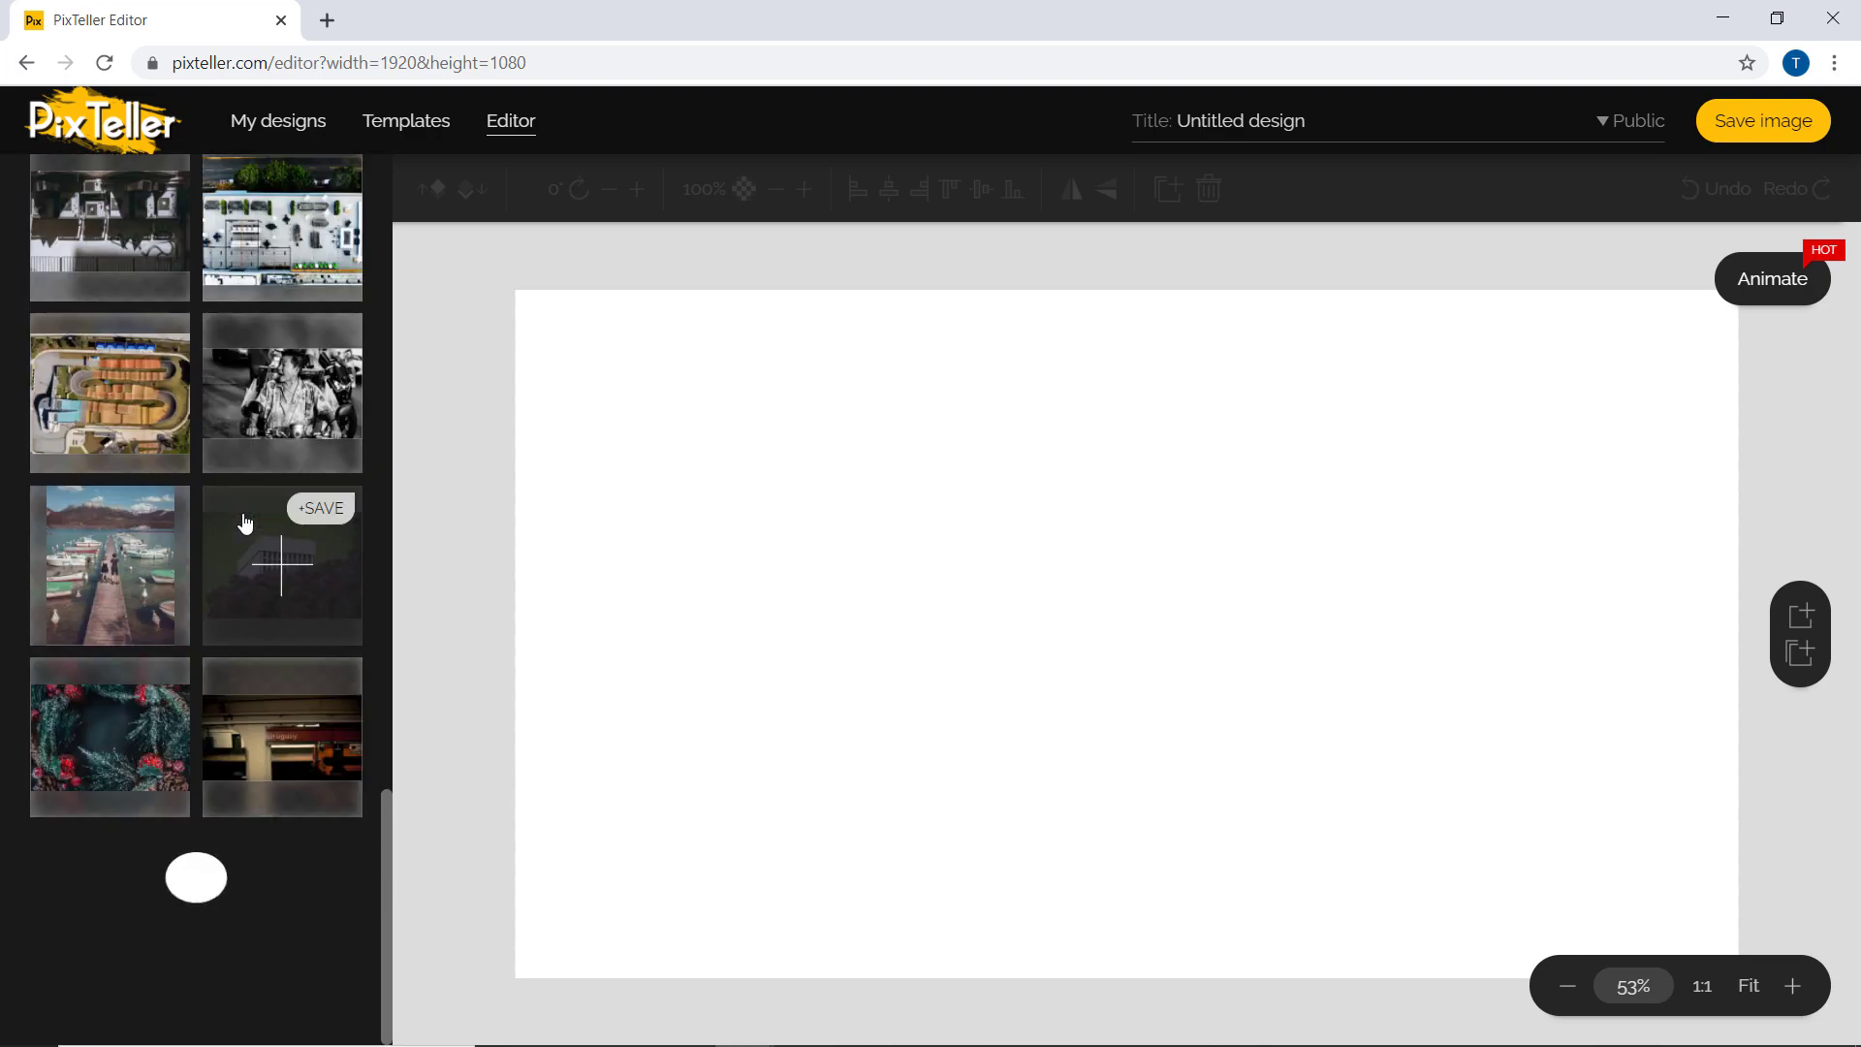
{"action": "scroll", "coordinate": [244, 523], "scroll_direction": "up", "scroll_amount": 20}
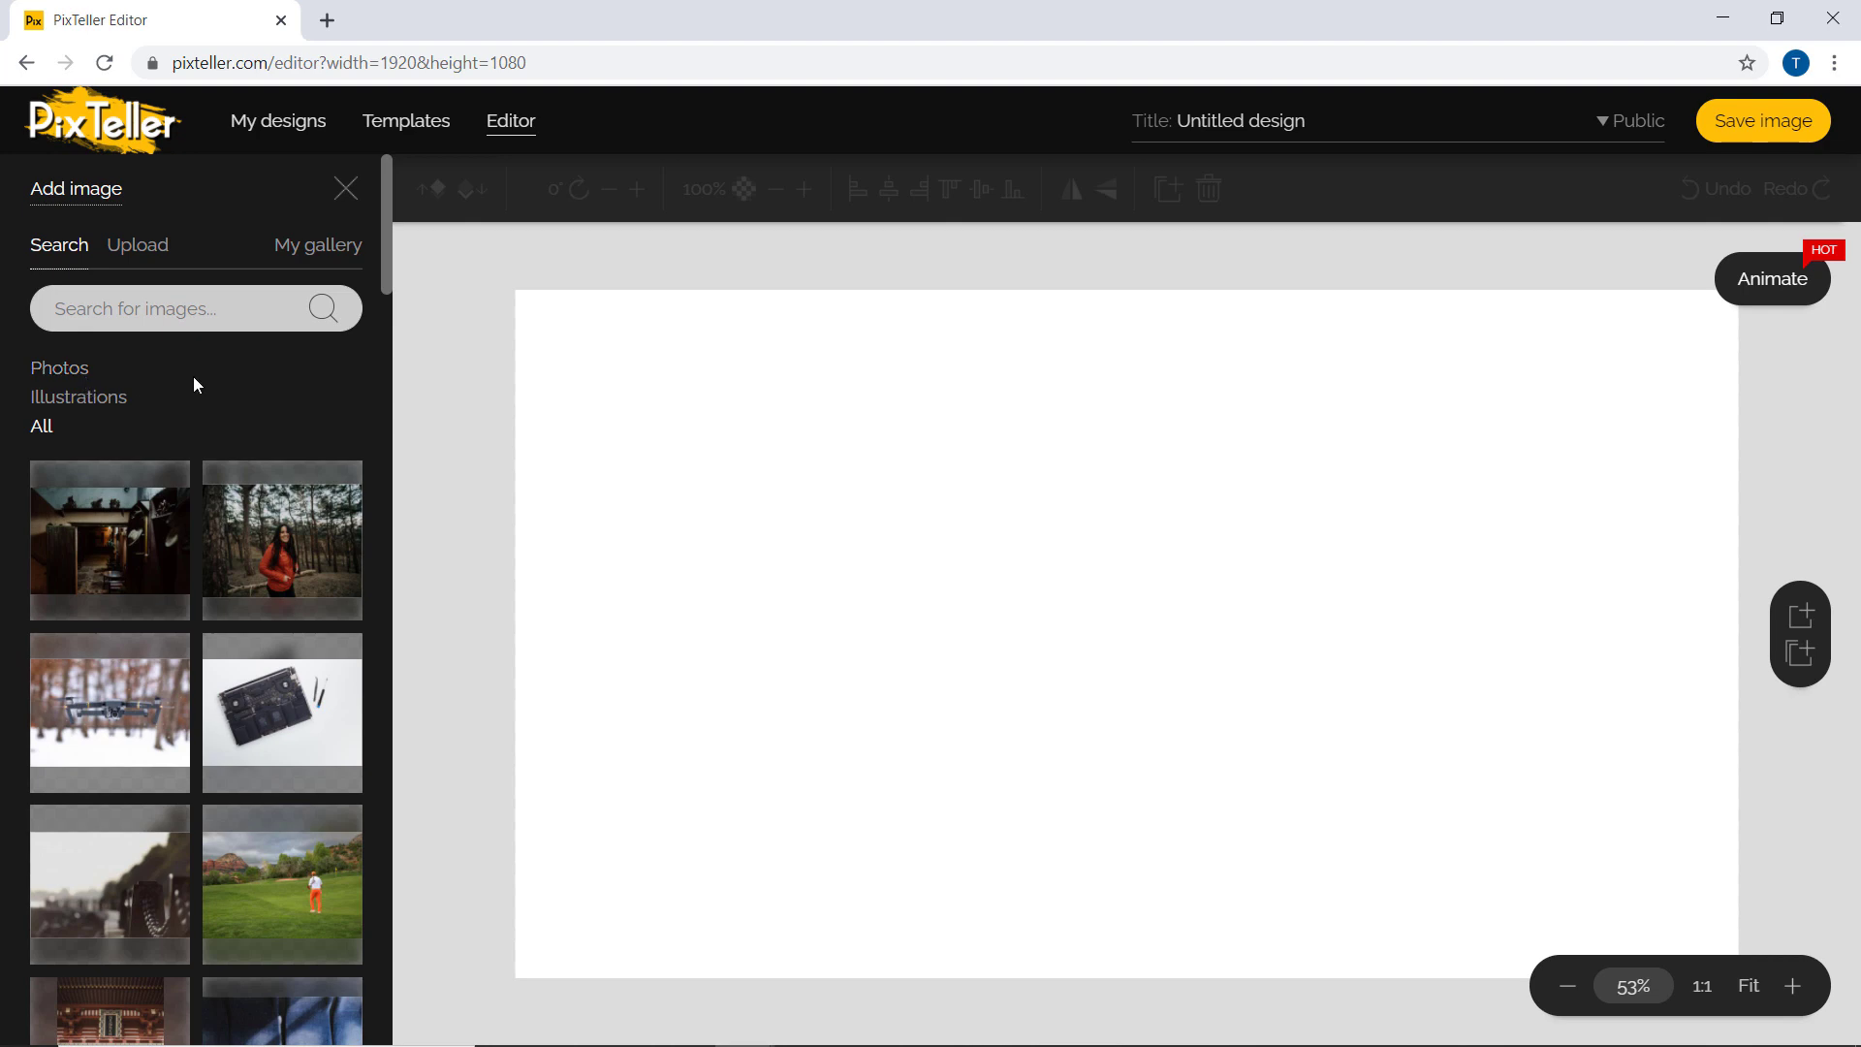
{"action": "left_click", "coordinate": [140, 255]}
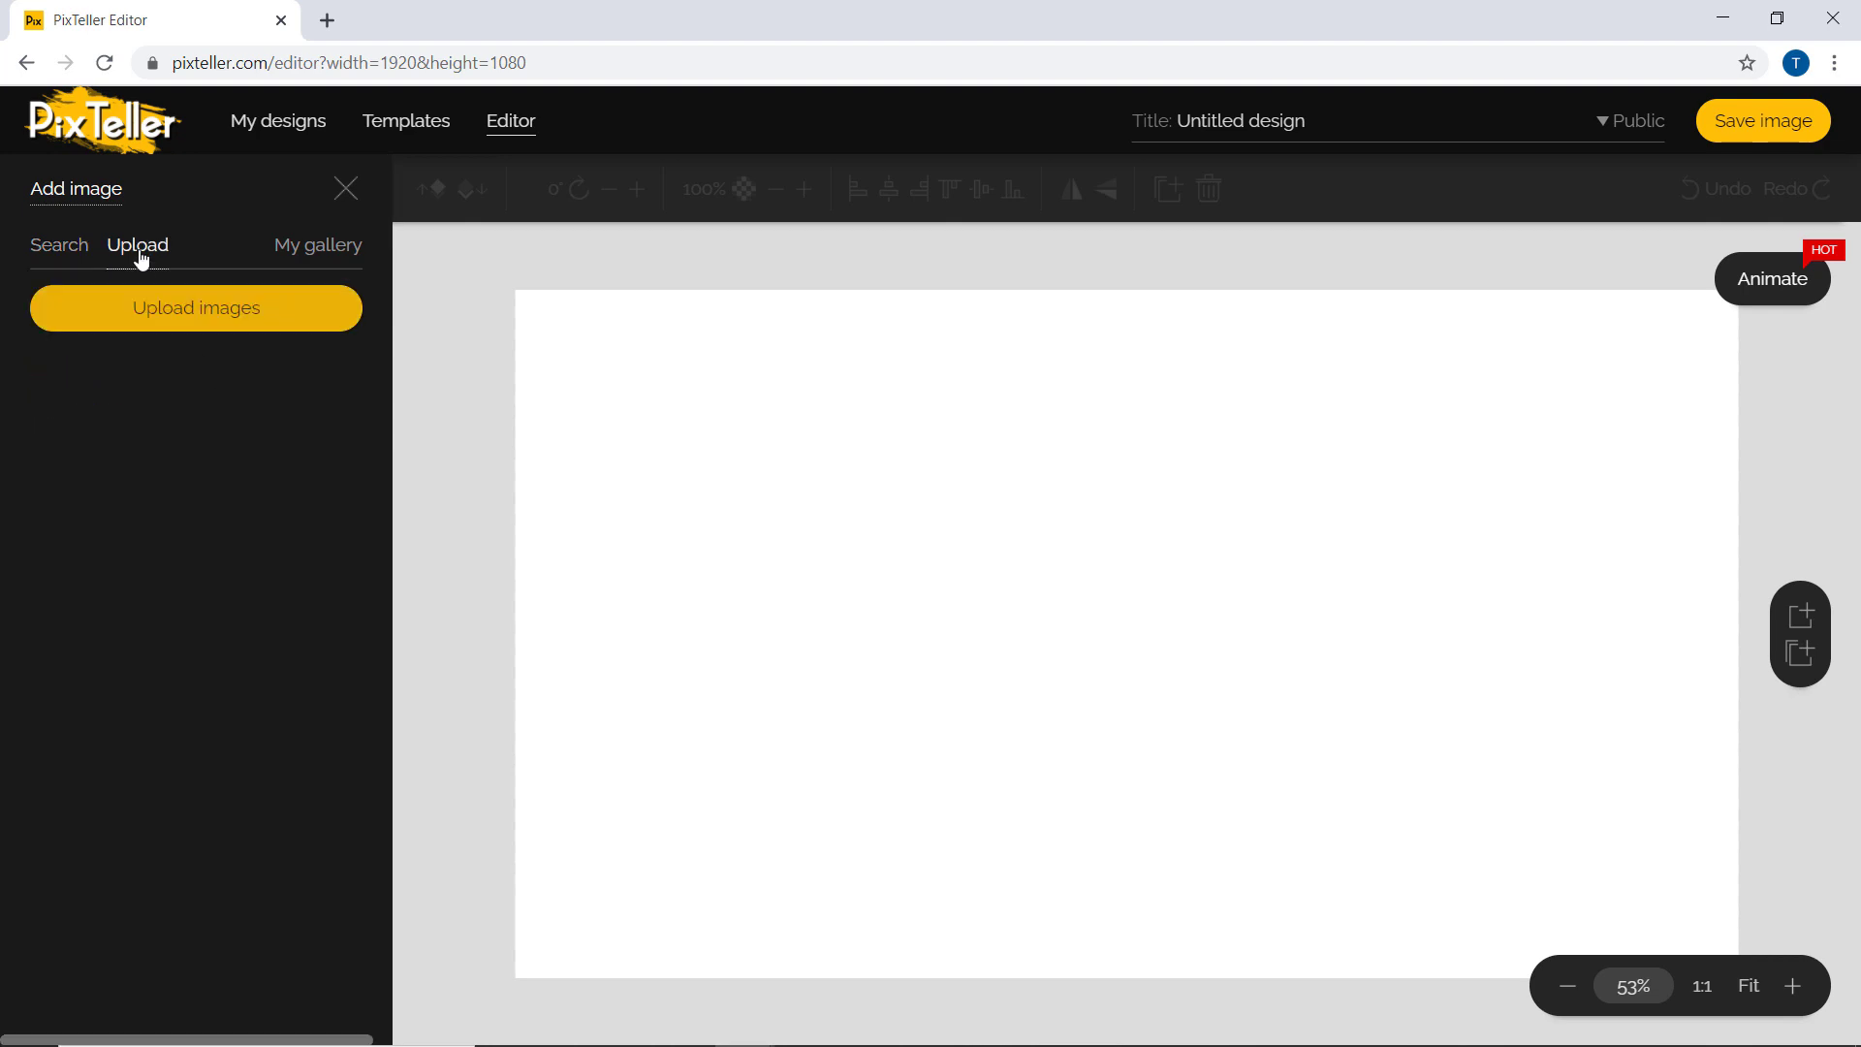
{"action": "left_click", "coordinate": [152, 318]}
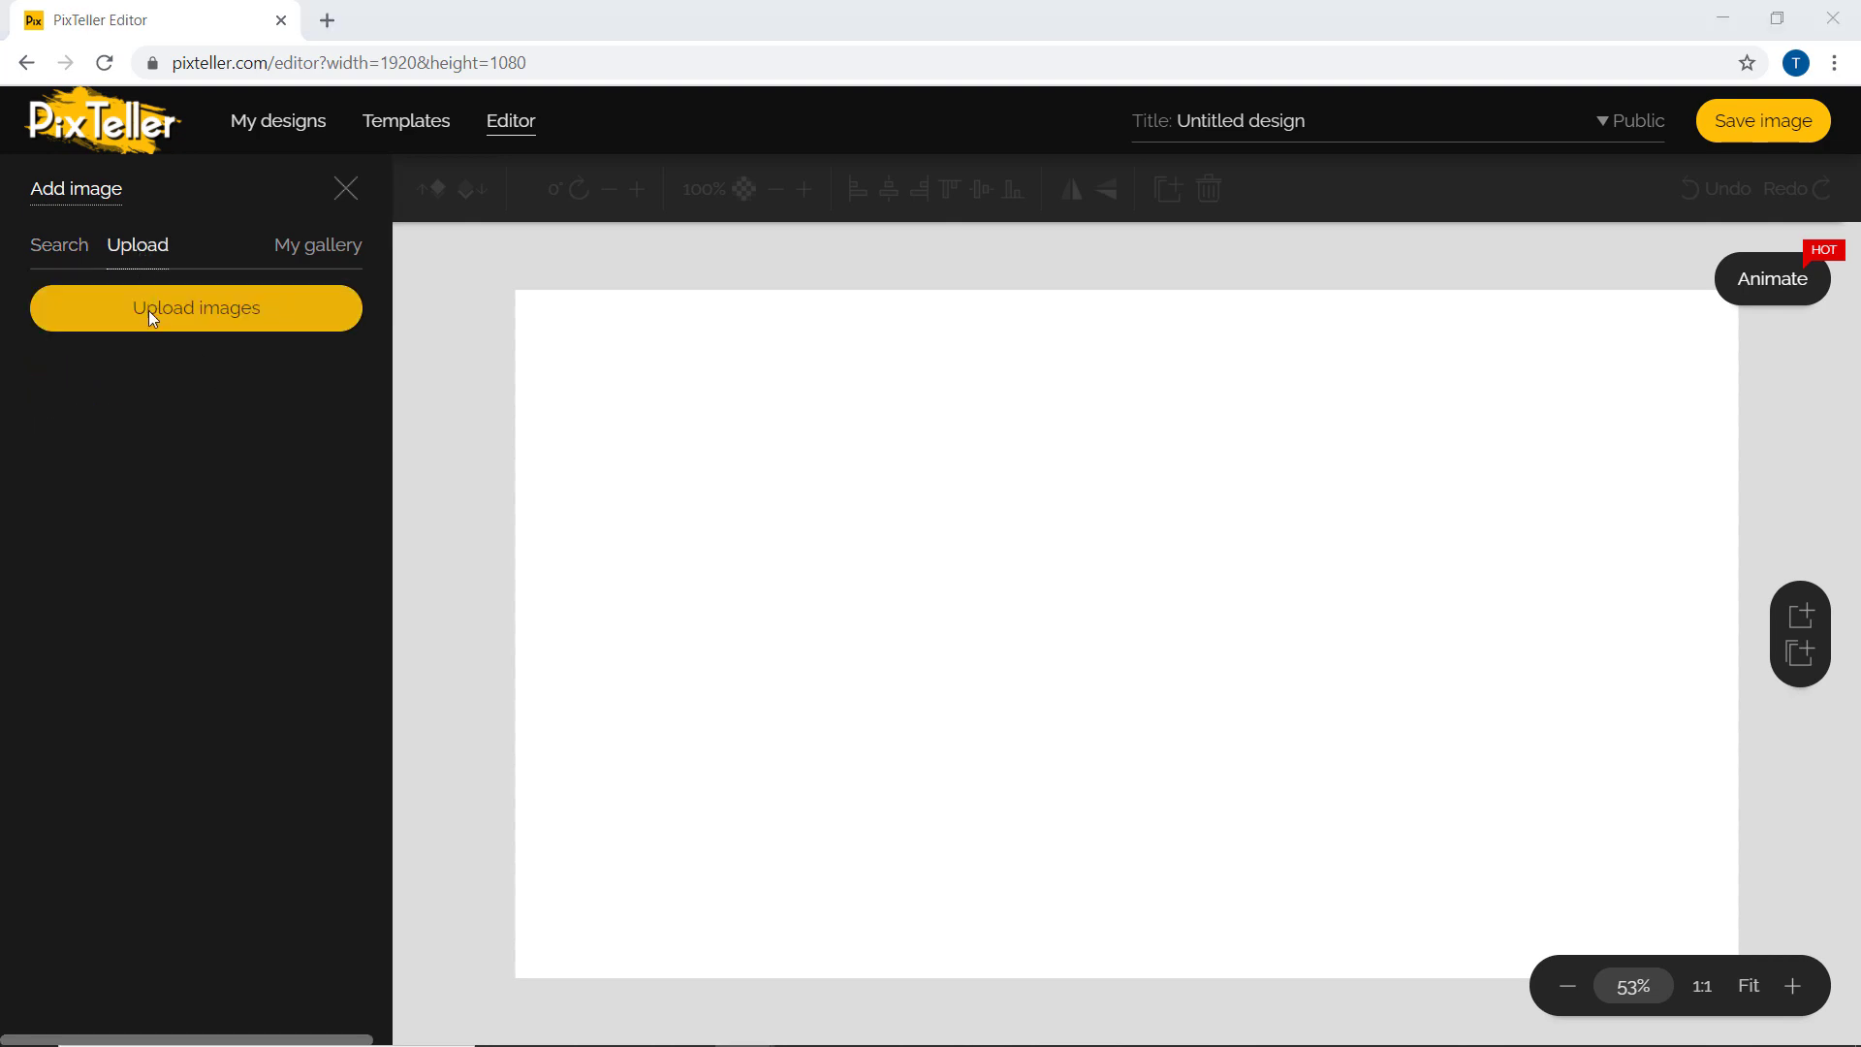
{"action": "left_click", "coordinate": [560, 714]}
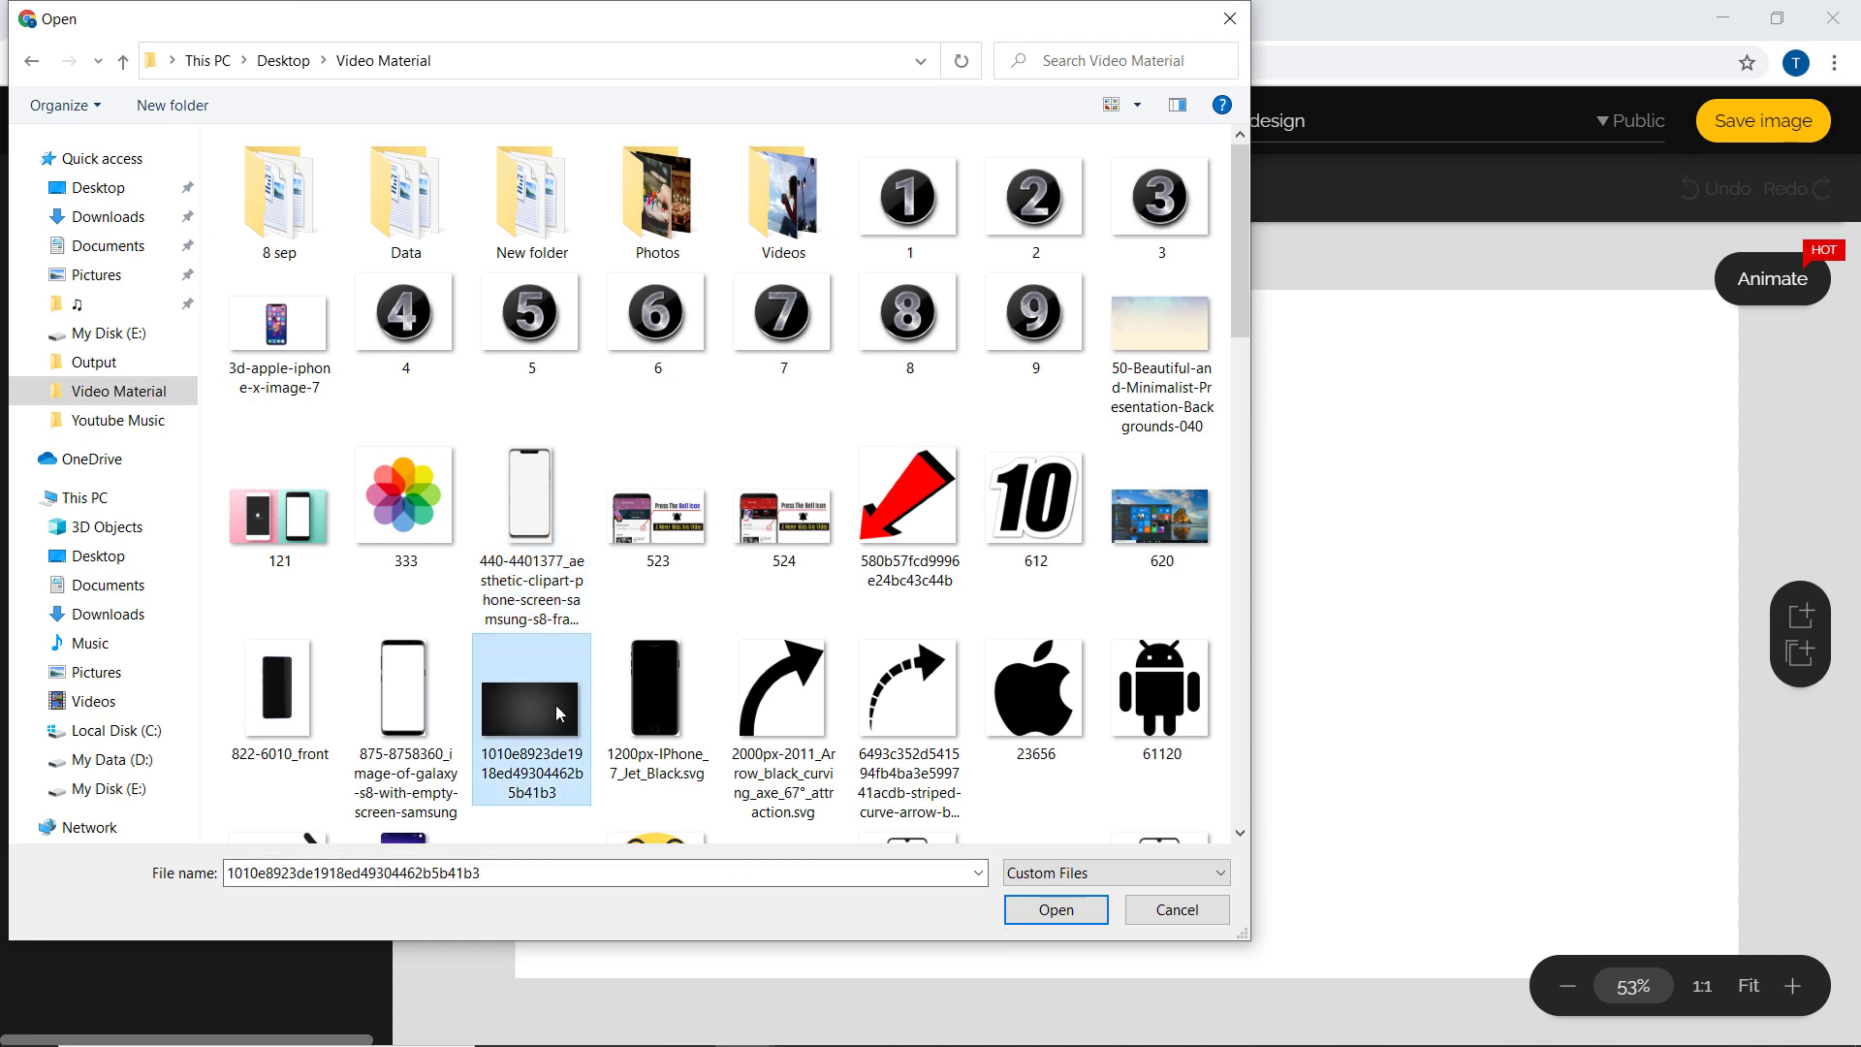
{"action": "left_click", "coordinate": [1056, 910]}
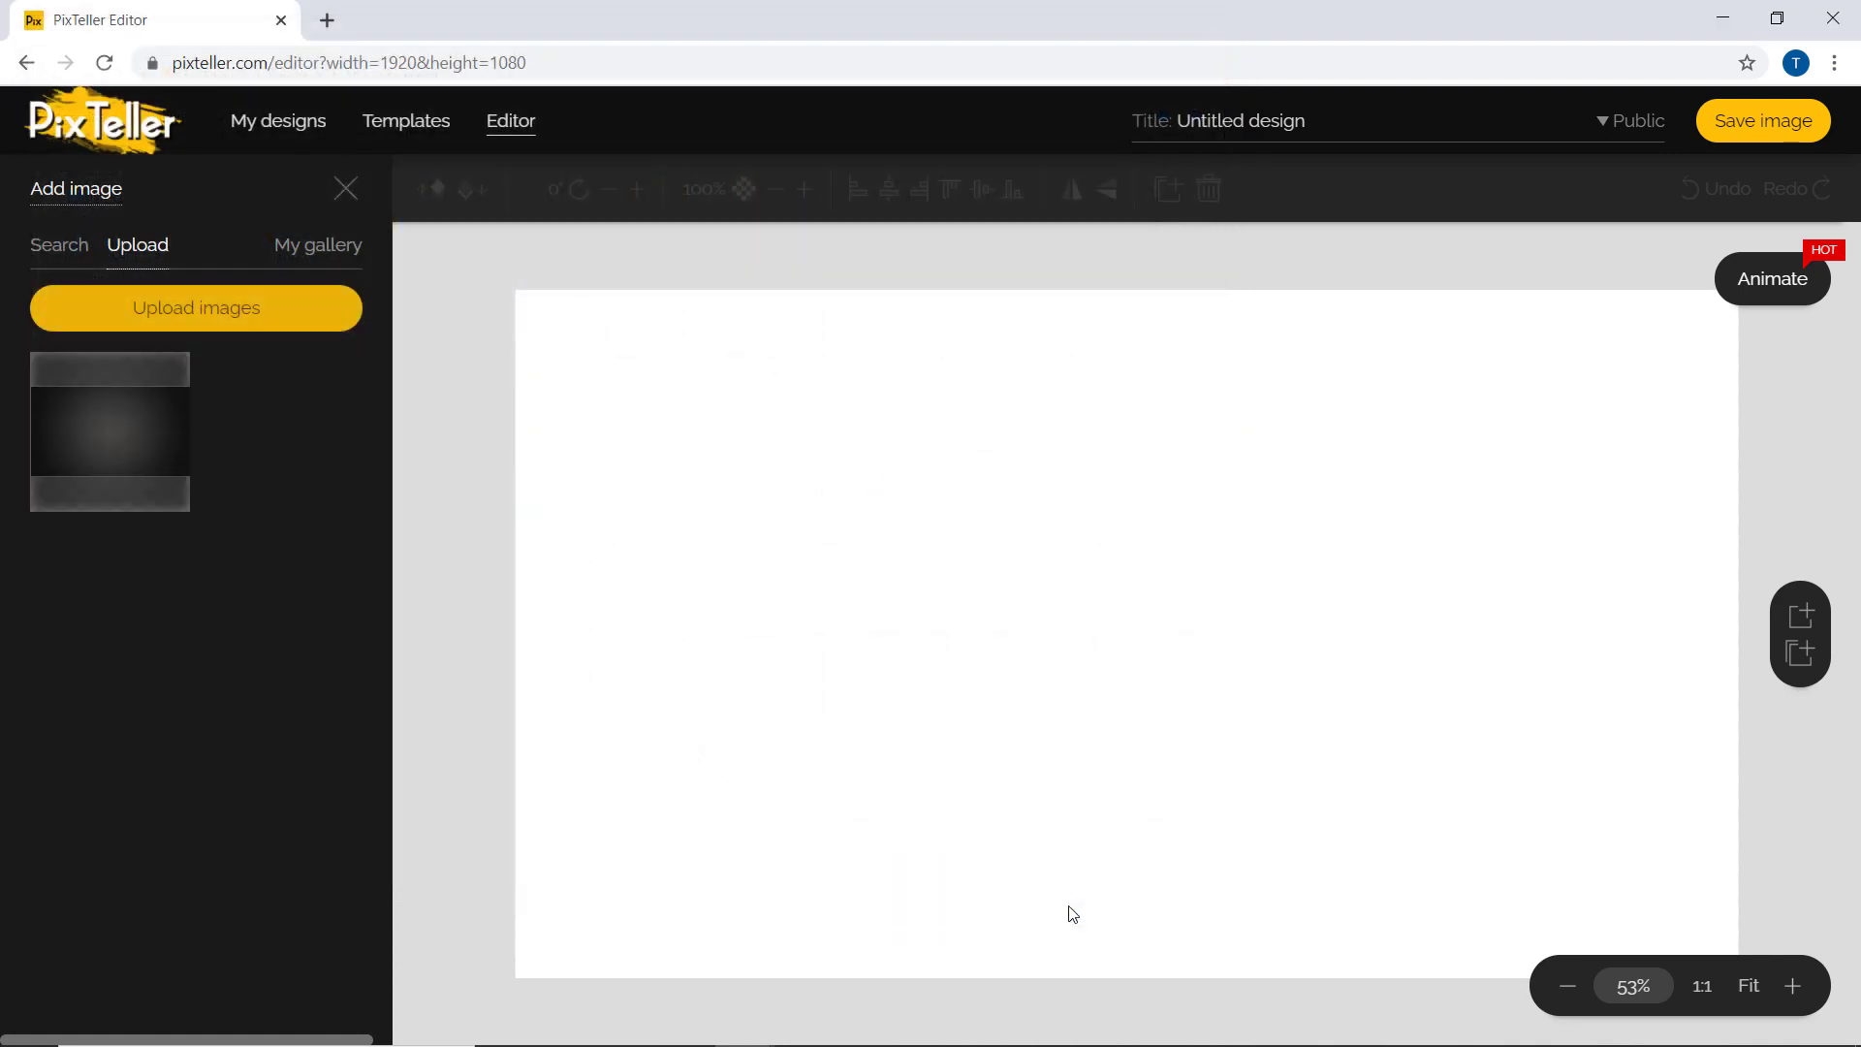
- Insert the texture and stretch it to cover the full 1920×1080 canvas
{"action": "left_click", "coordinate": [117, 440]}
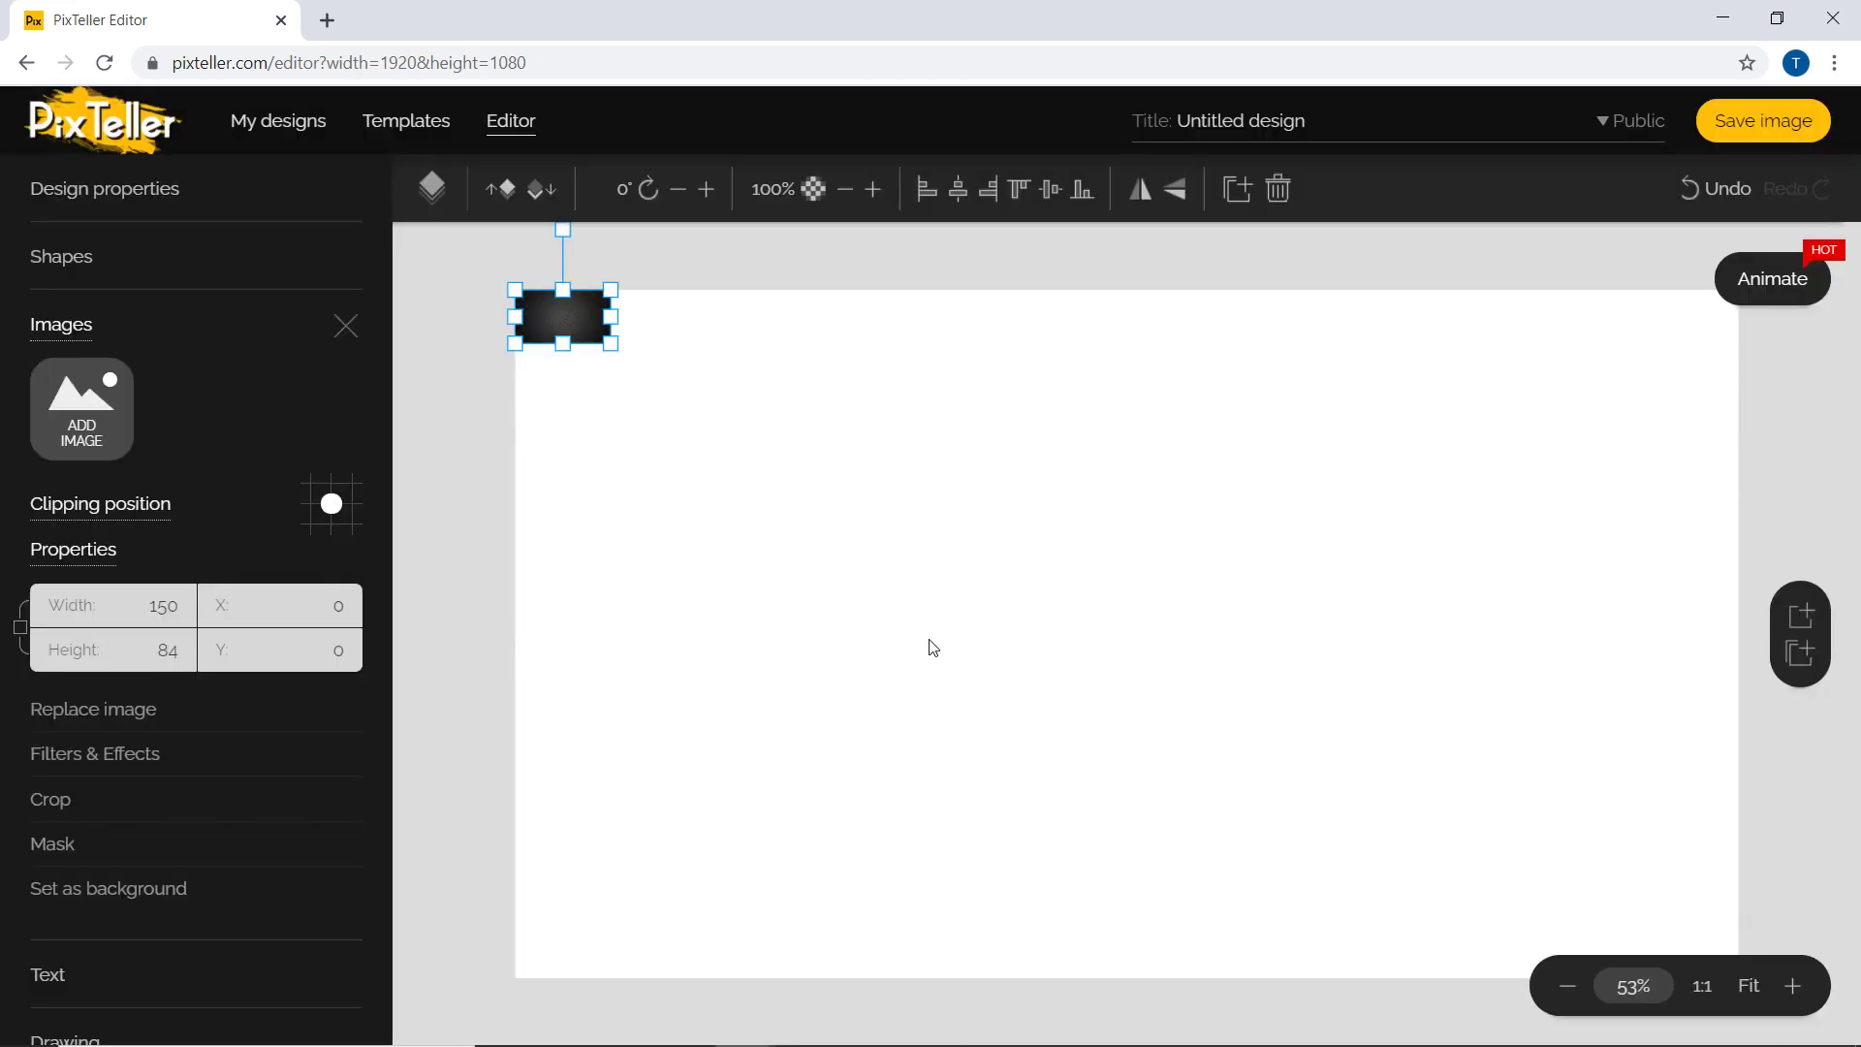
{"action": "left_click_drag", "start_coordinate": [611, 345], "coordinate": [1738, 998]}
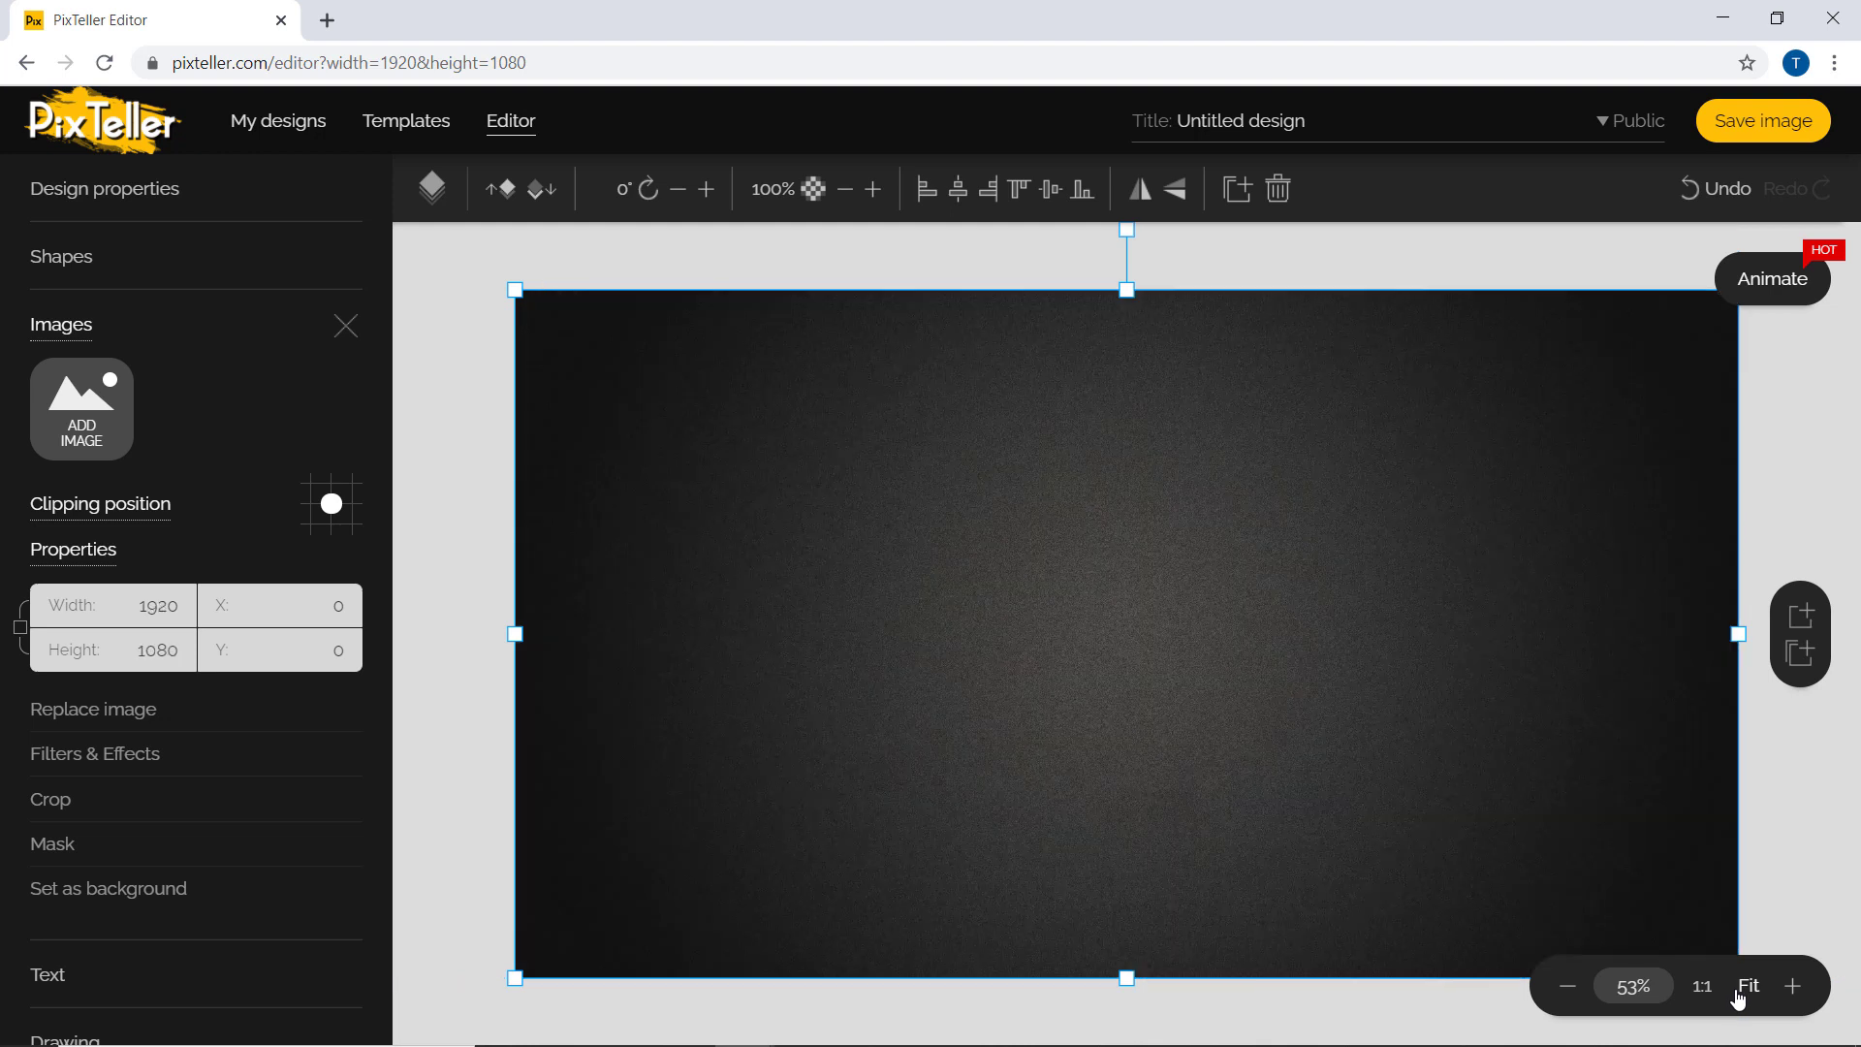
{"action": "left_click", "coordinate": [452, 620]}
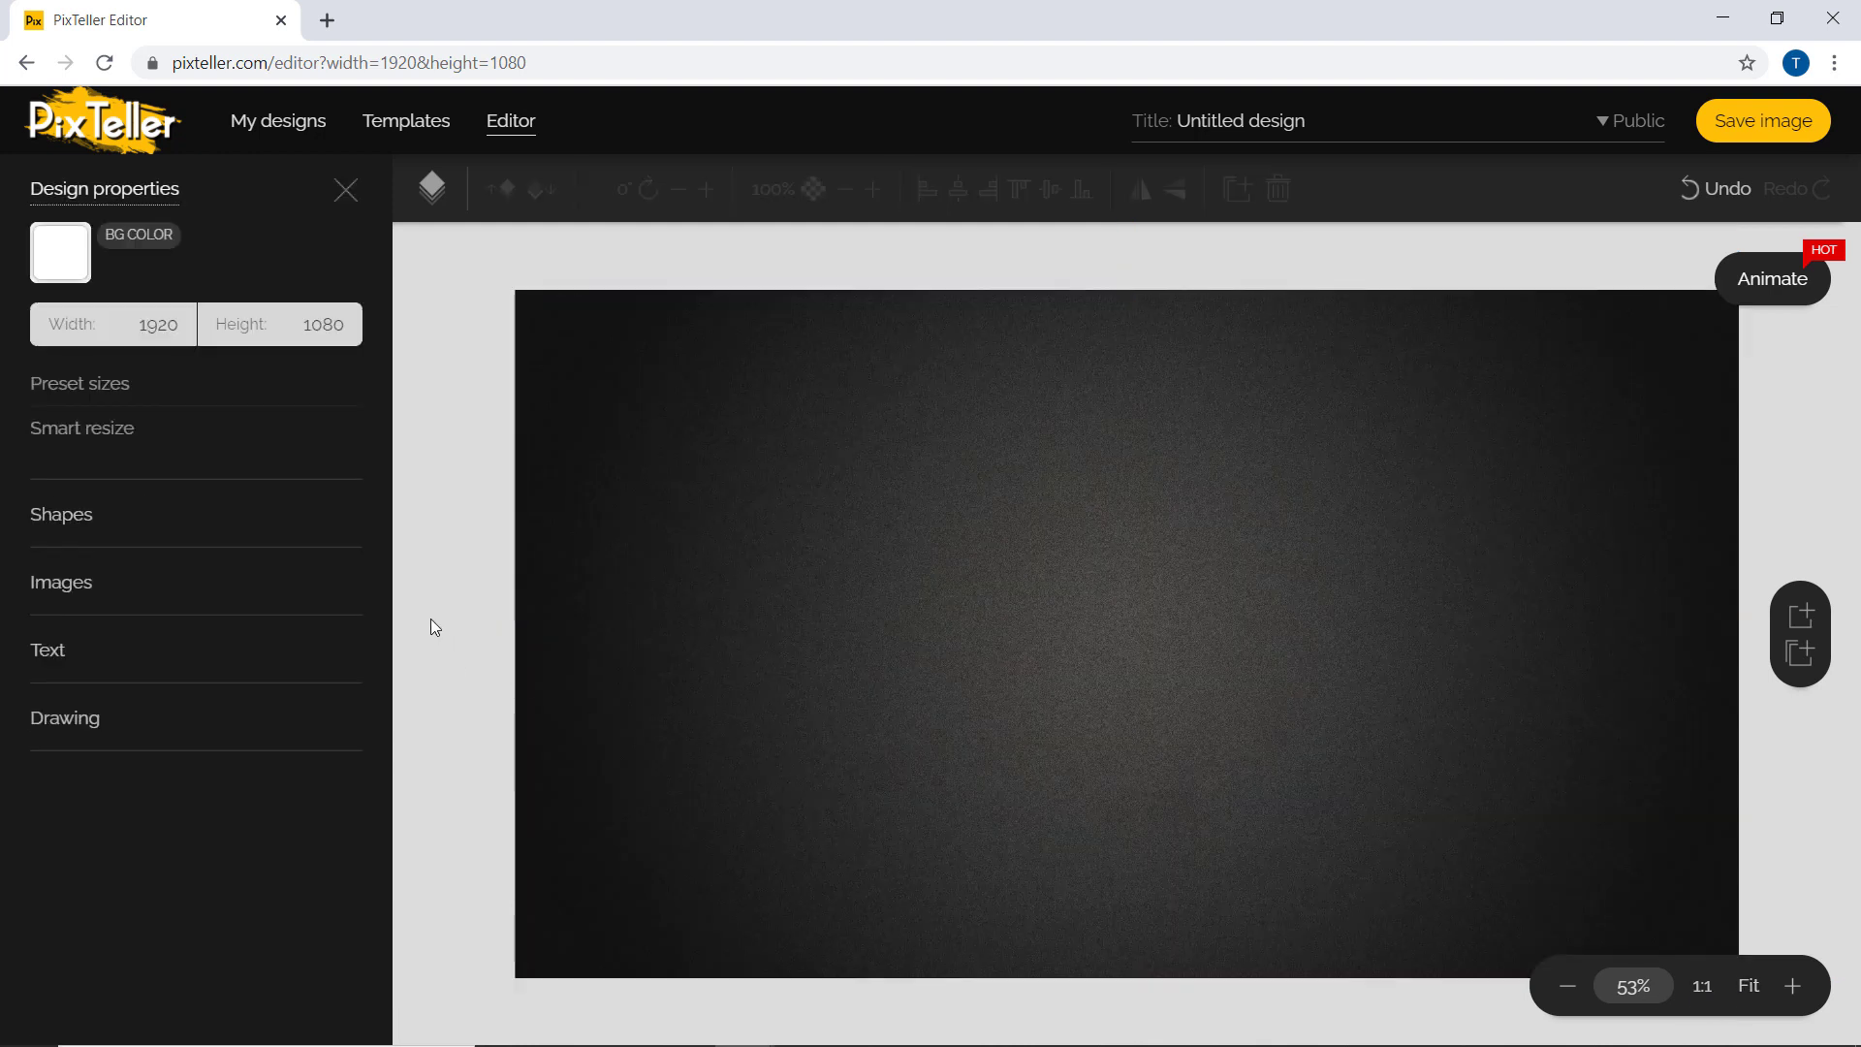
- Upload the person photo IMG_1364 and place it, enlarged, on the canvas's left side
{"action": "left_click", "coordinate": [170, 585]}
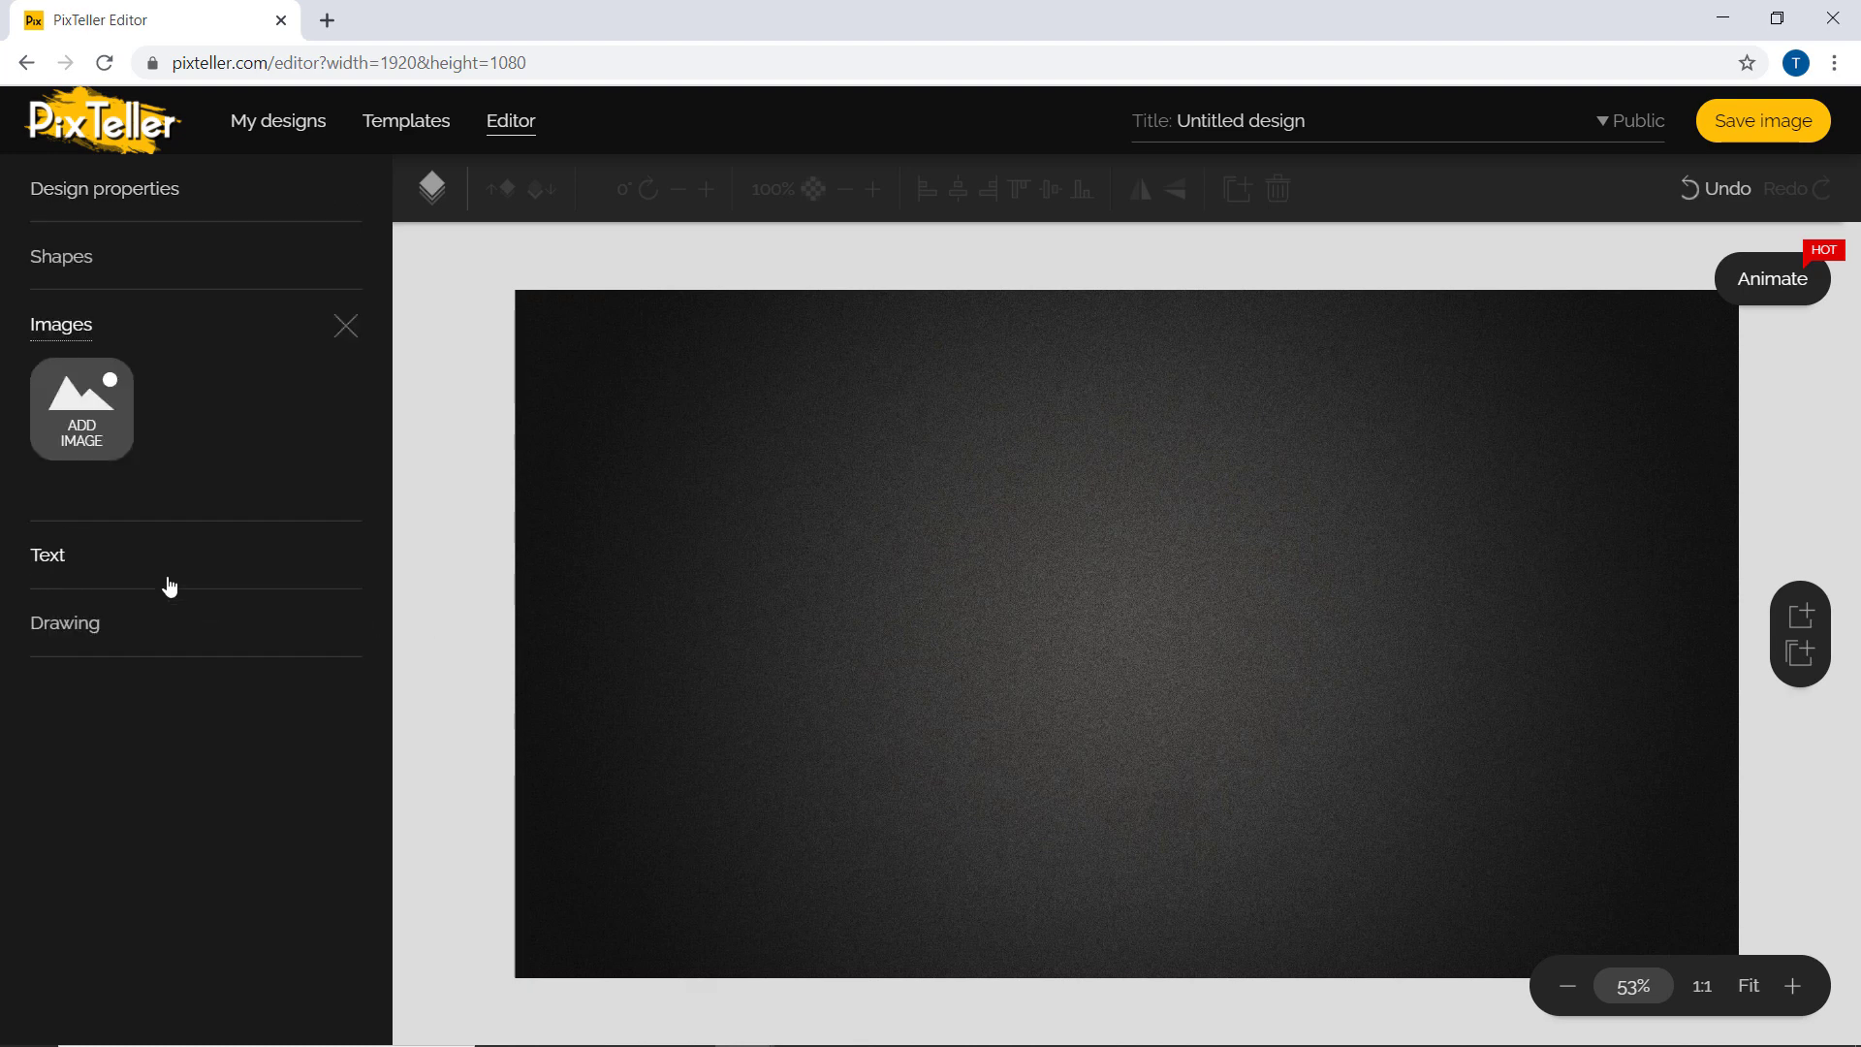
{"action": "left_click", "coordinate": [95, 428]}
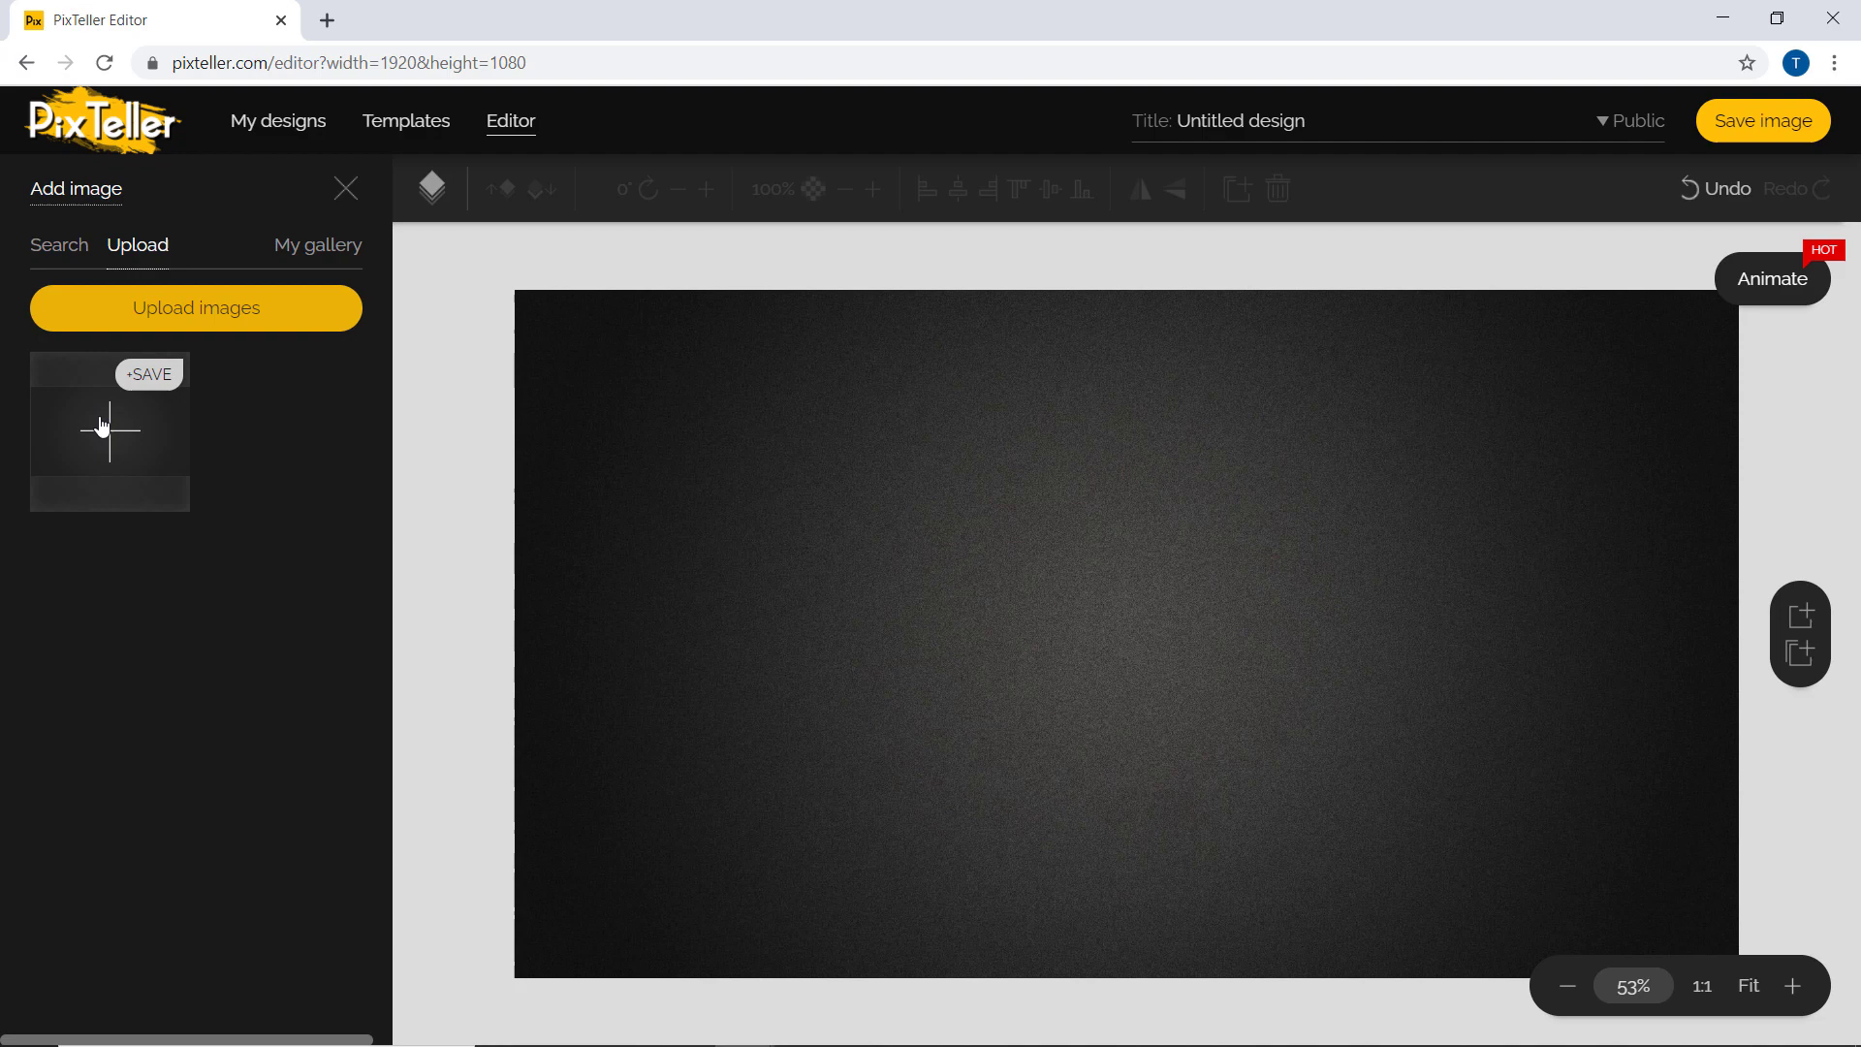
{"action": "left_click", "coordinate": [179, 320]}
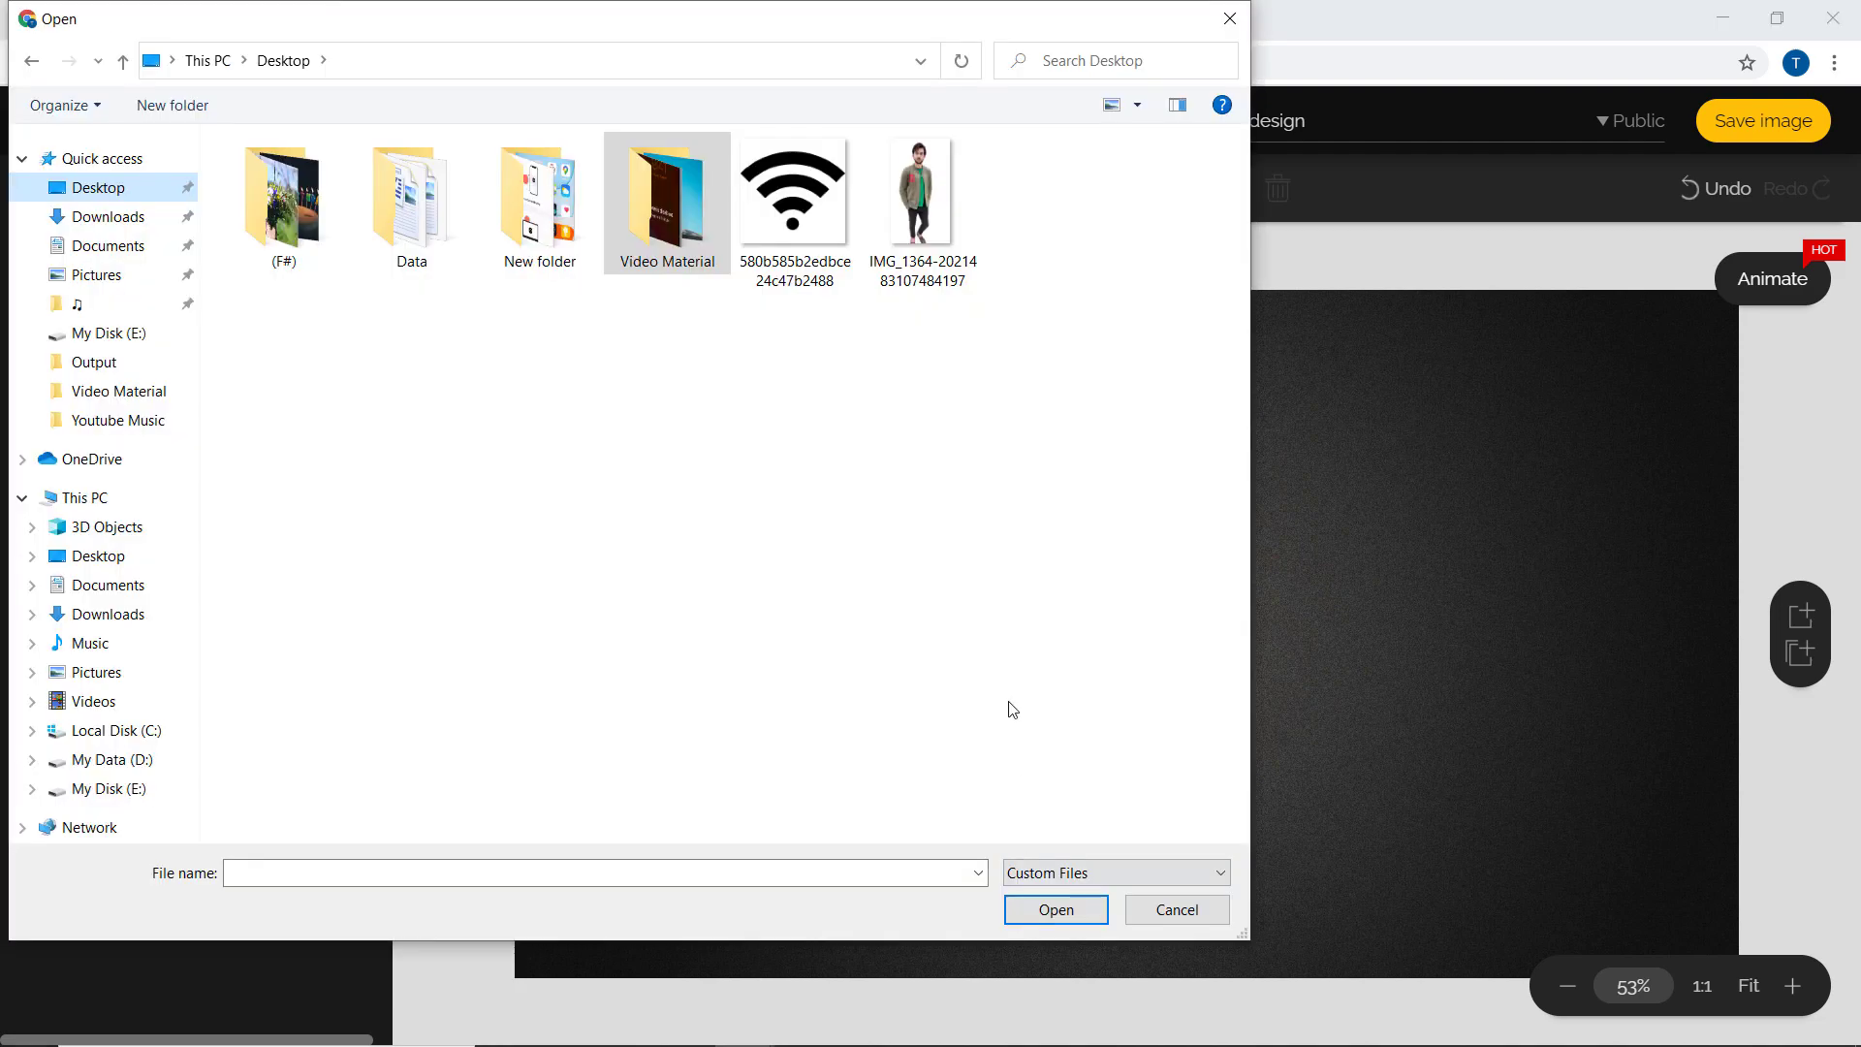
{"action": "left_click", "coordinate": [962, 235]}
{"action": "left_click", "coordinate": [1042, 916]}
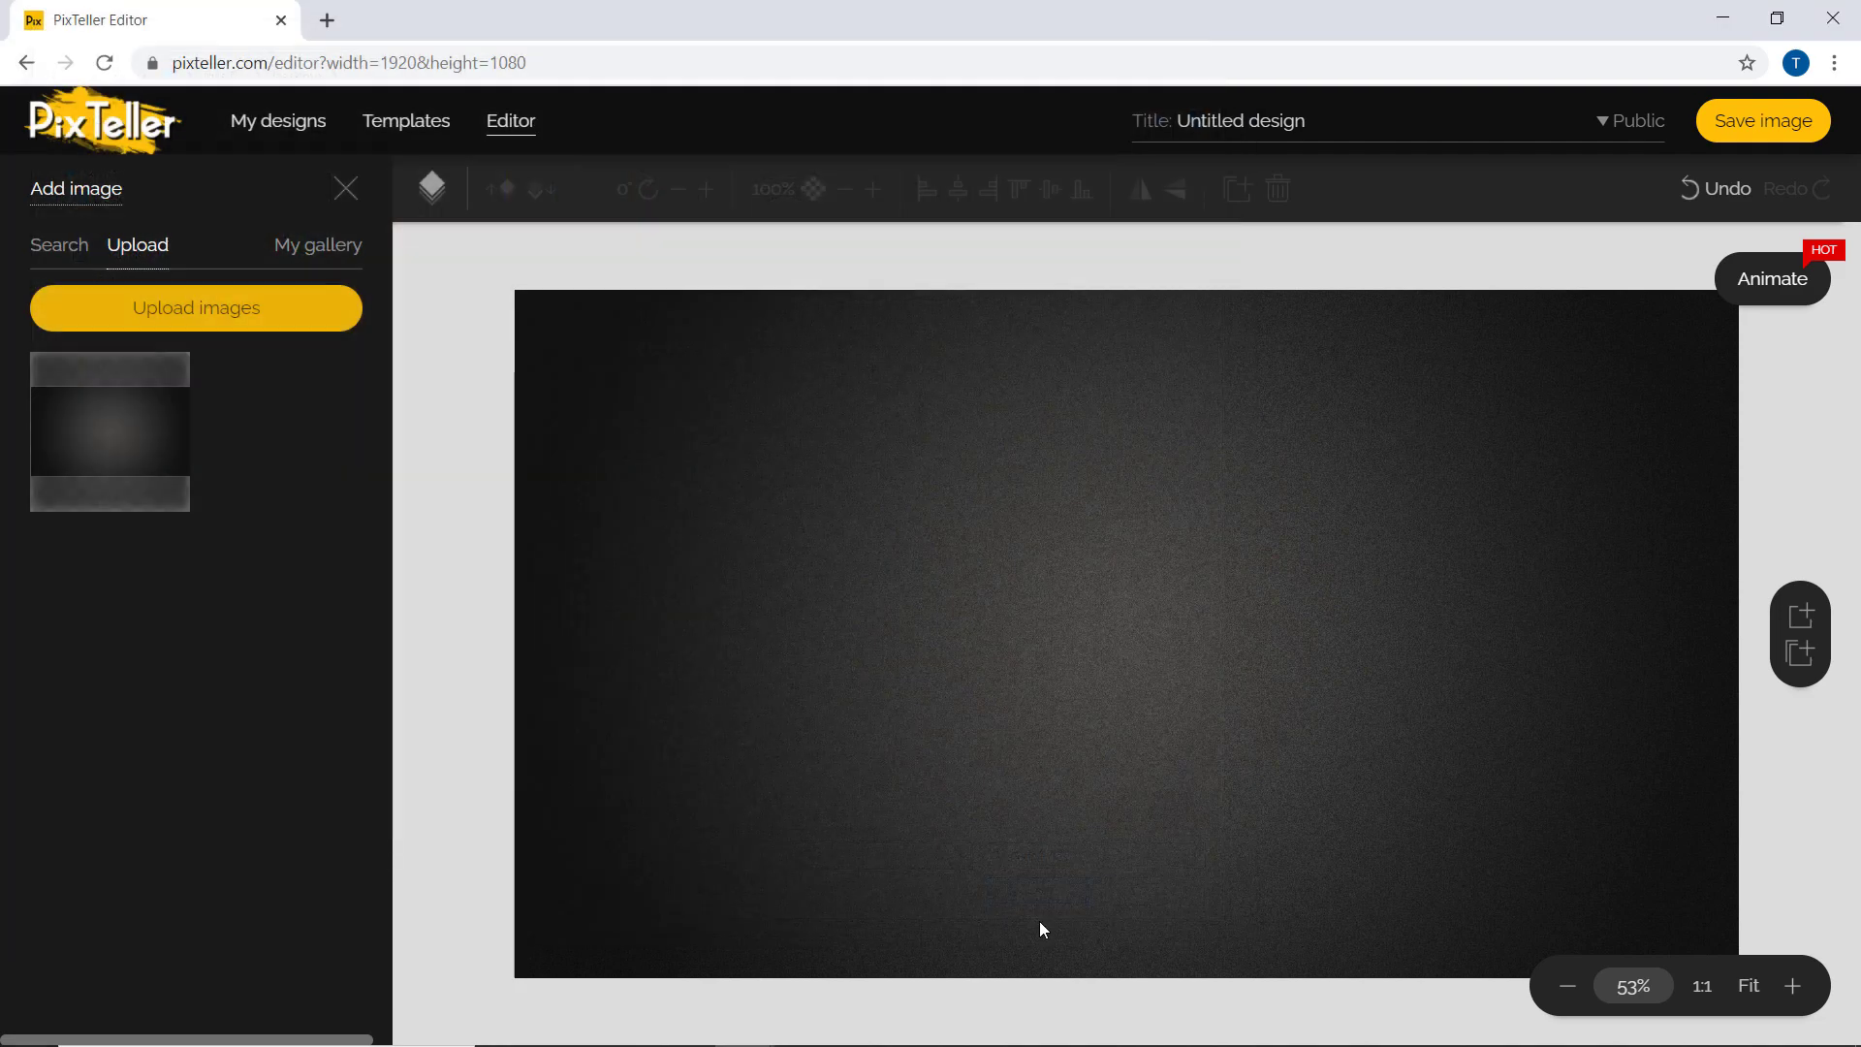
{"action": "left_click", "coordinate": [293, 448]}
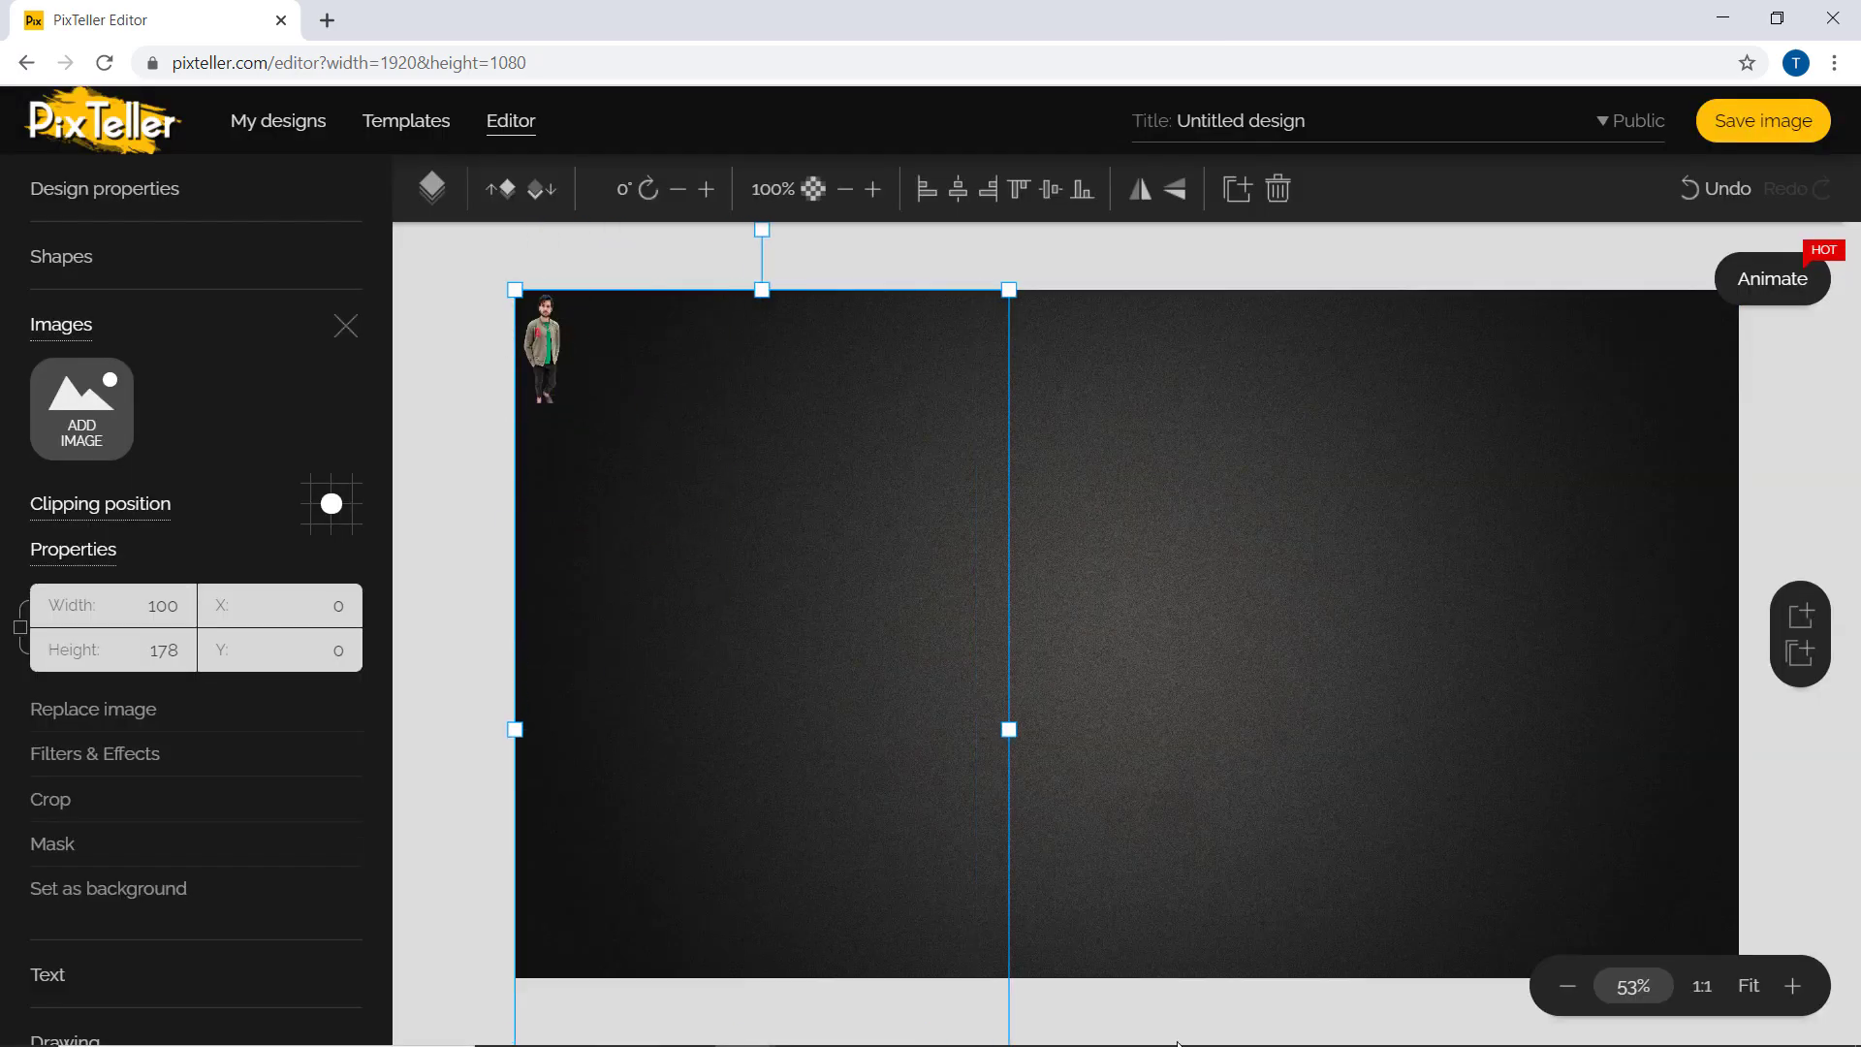
{"action": "left_click_drag", "start_coordinate": [870, 628], "coordinate": [874, 634]}
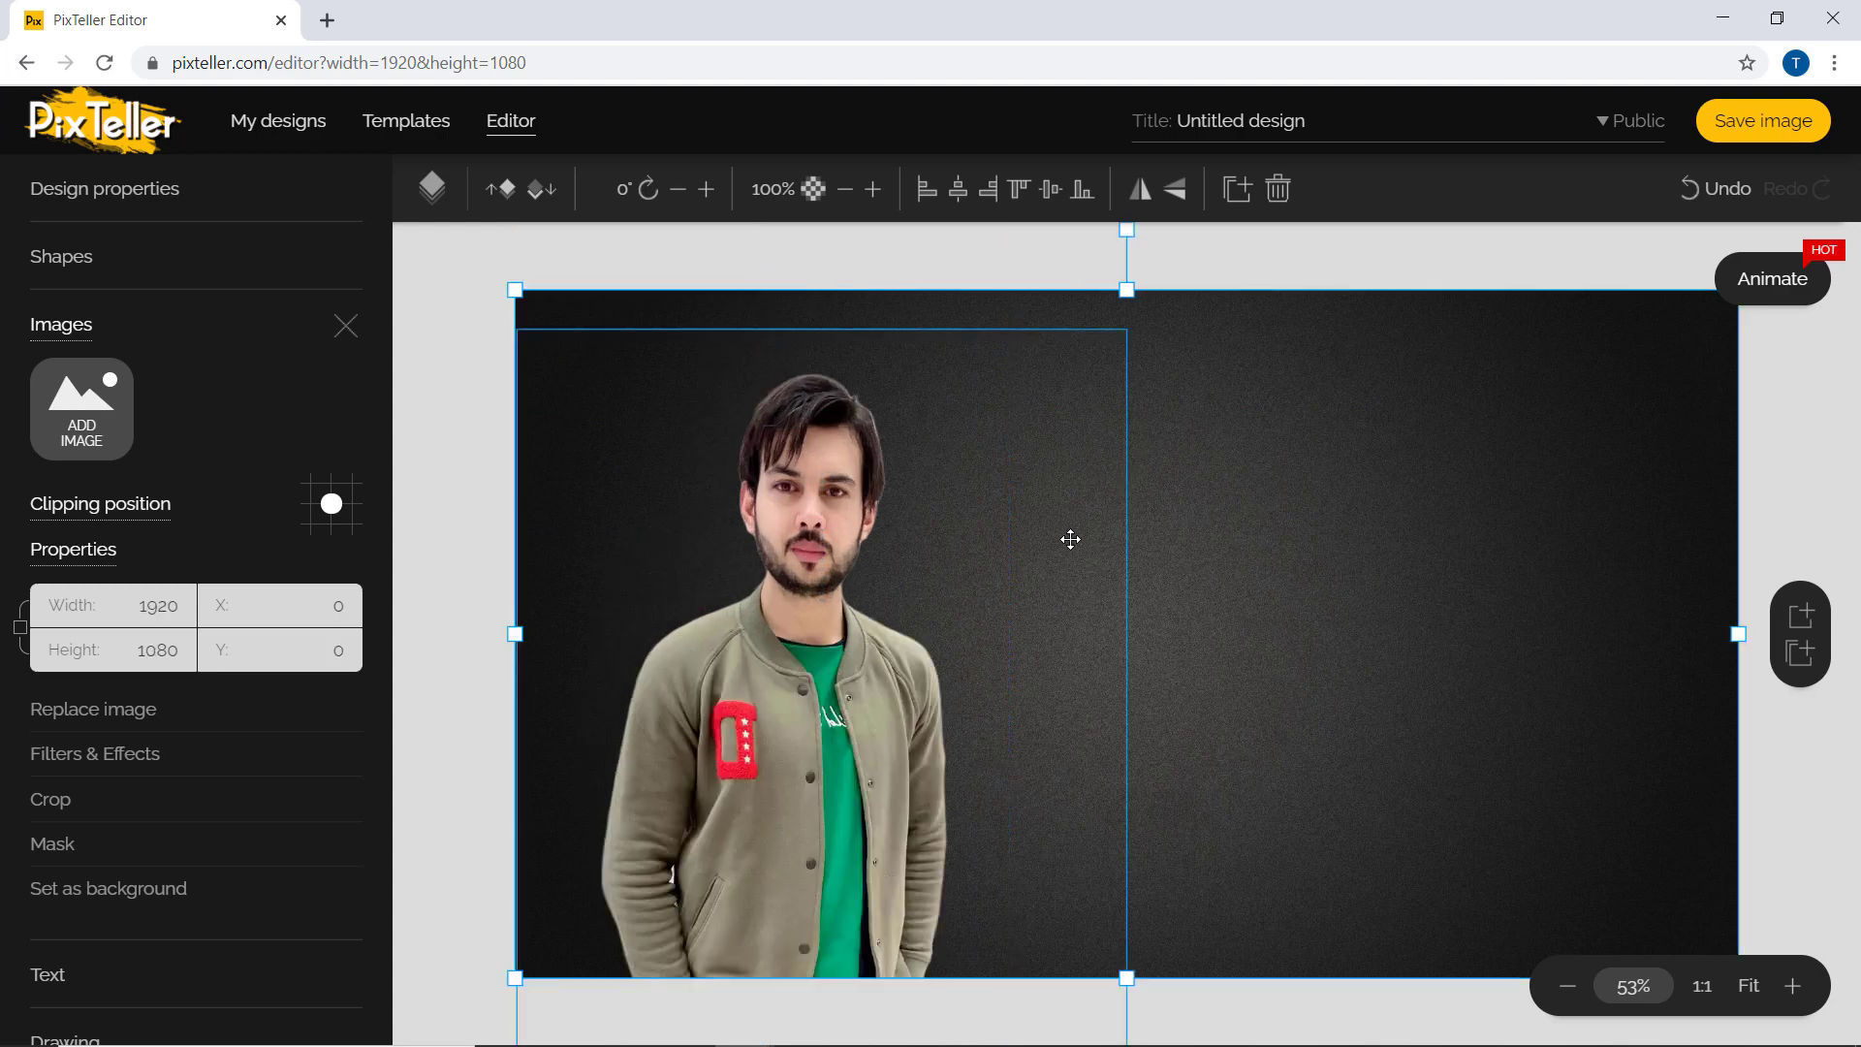
{"action": "left_click", "coordinate": [469, 343]}
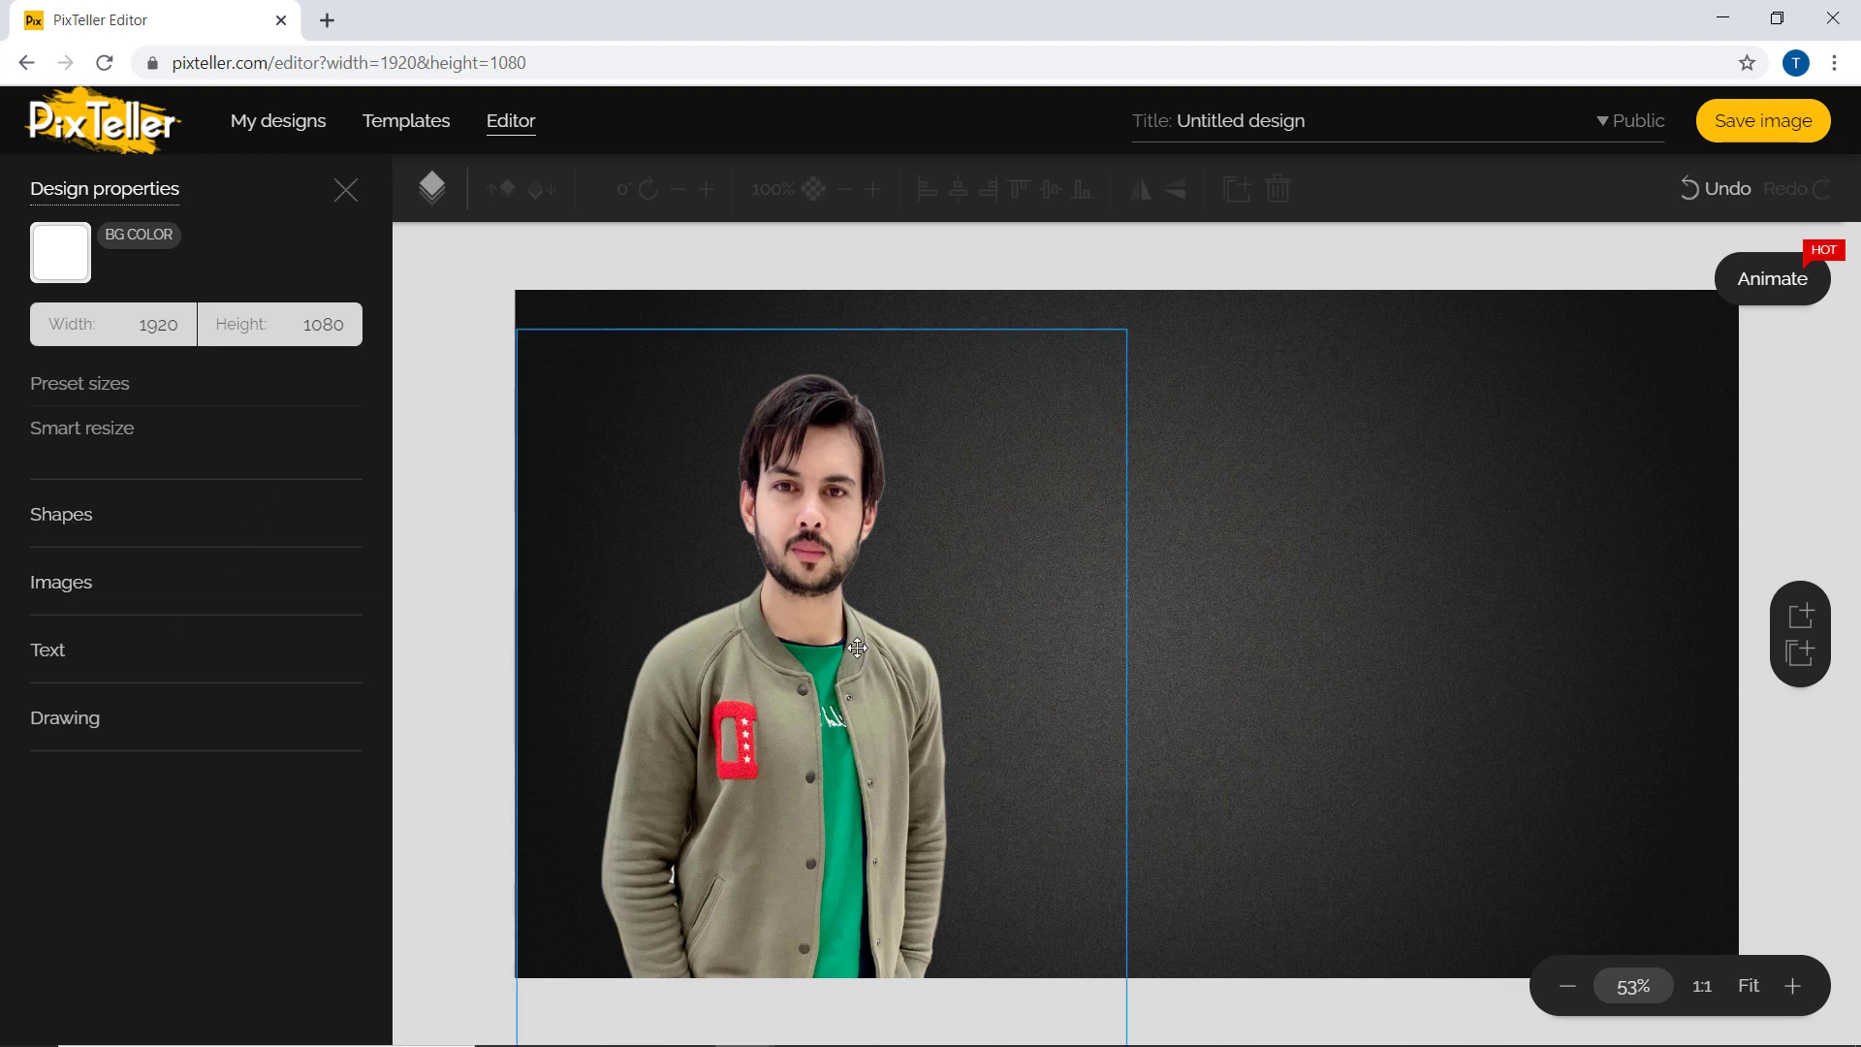
- Add a text box reading 'Make Professoinal Thumbnail' in white
{"action": "left_click", "coordinate": [66, 656]}
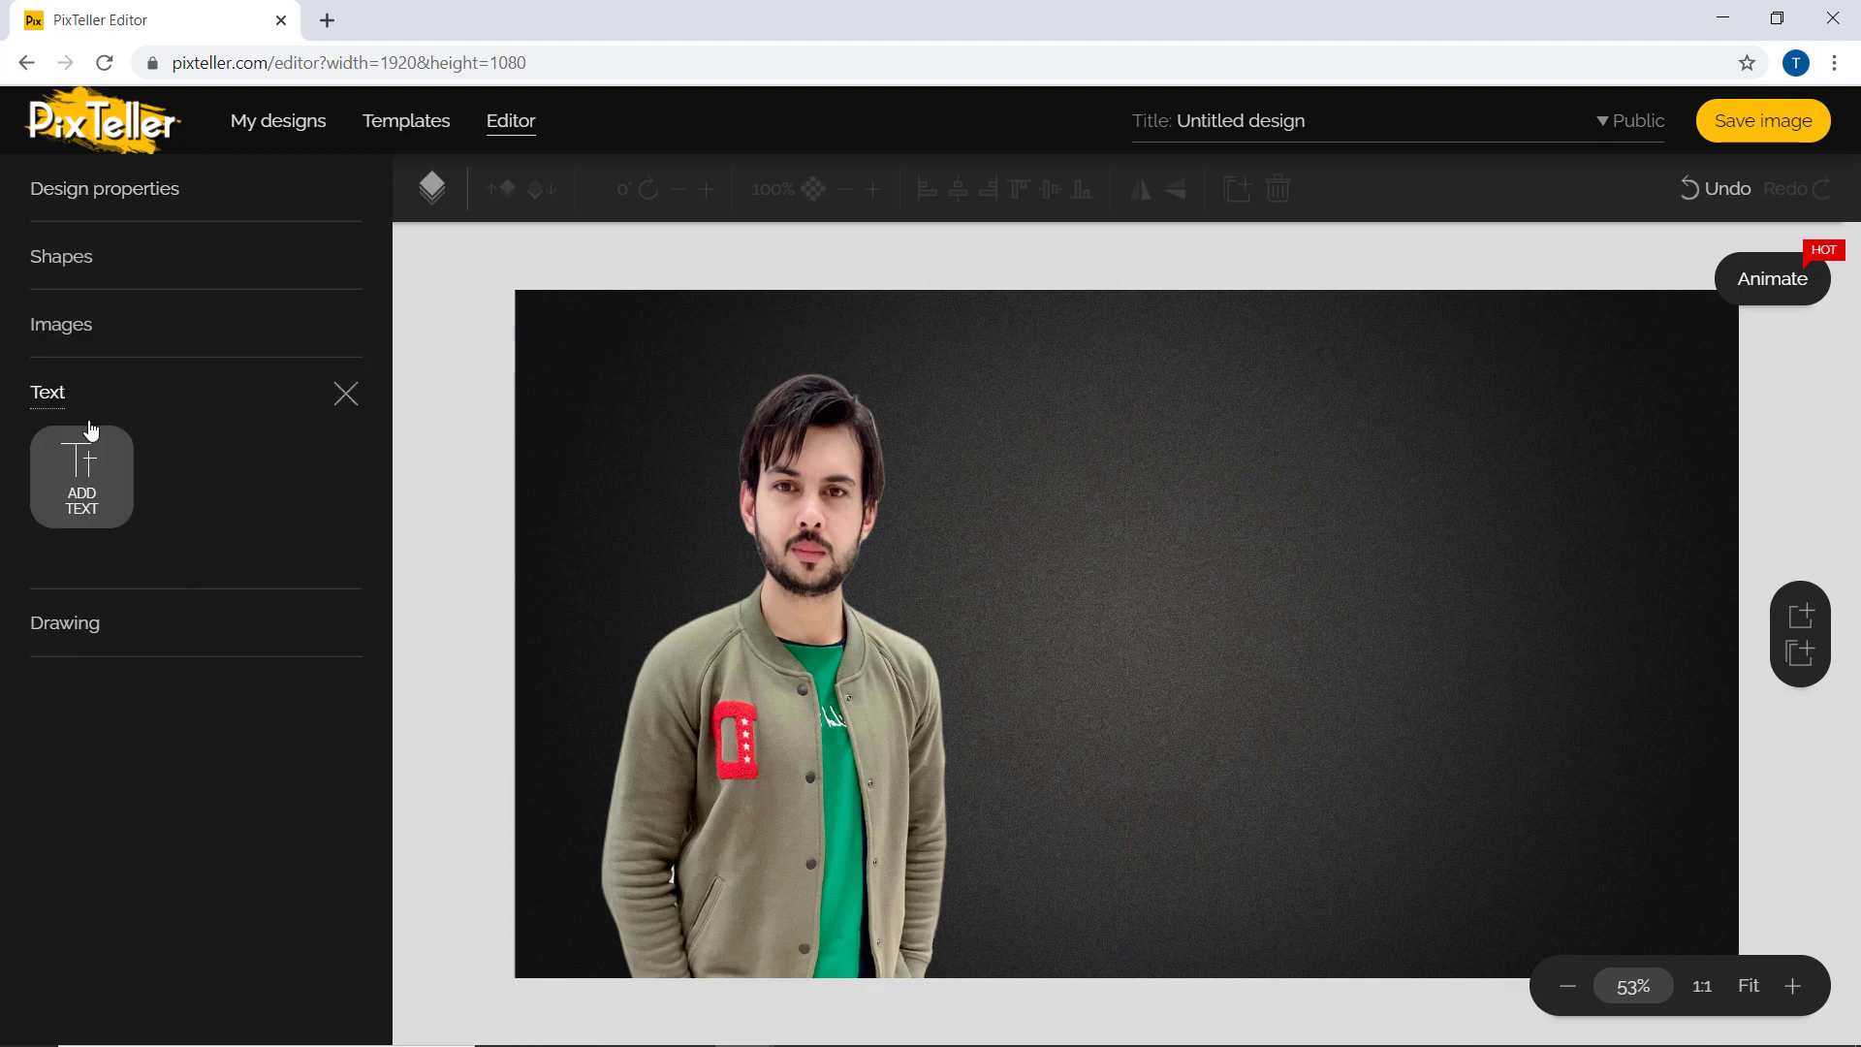
{"action": "left_click", "coordinate": [94, 489]}
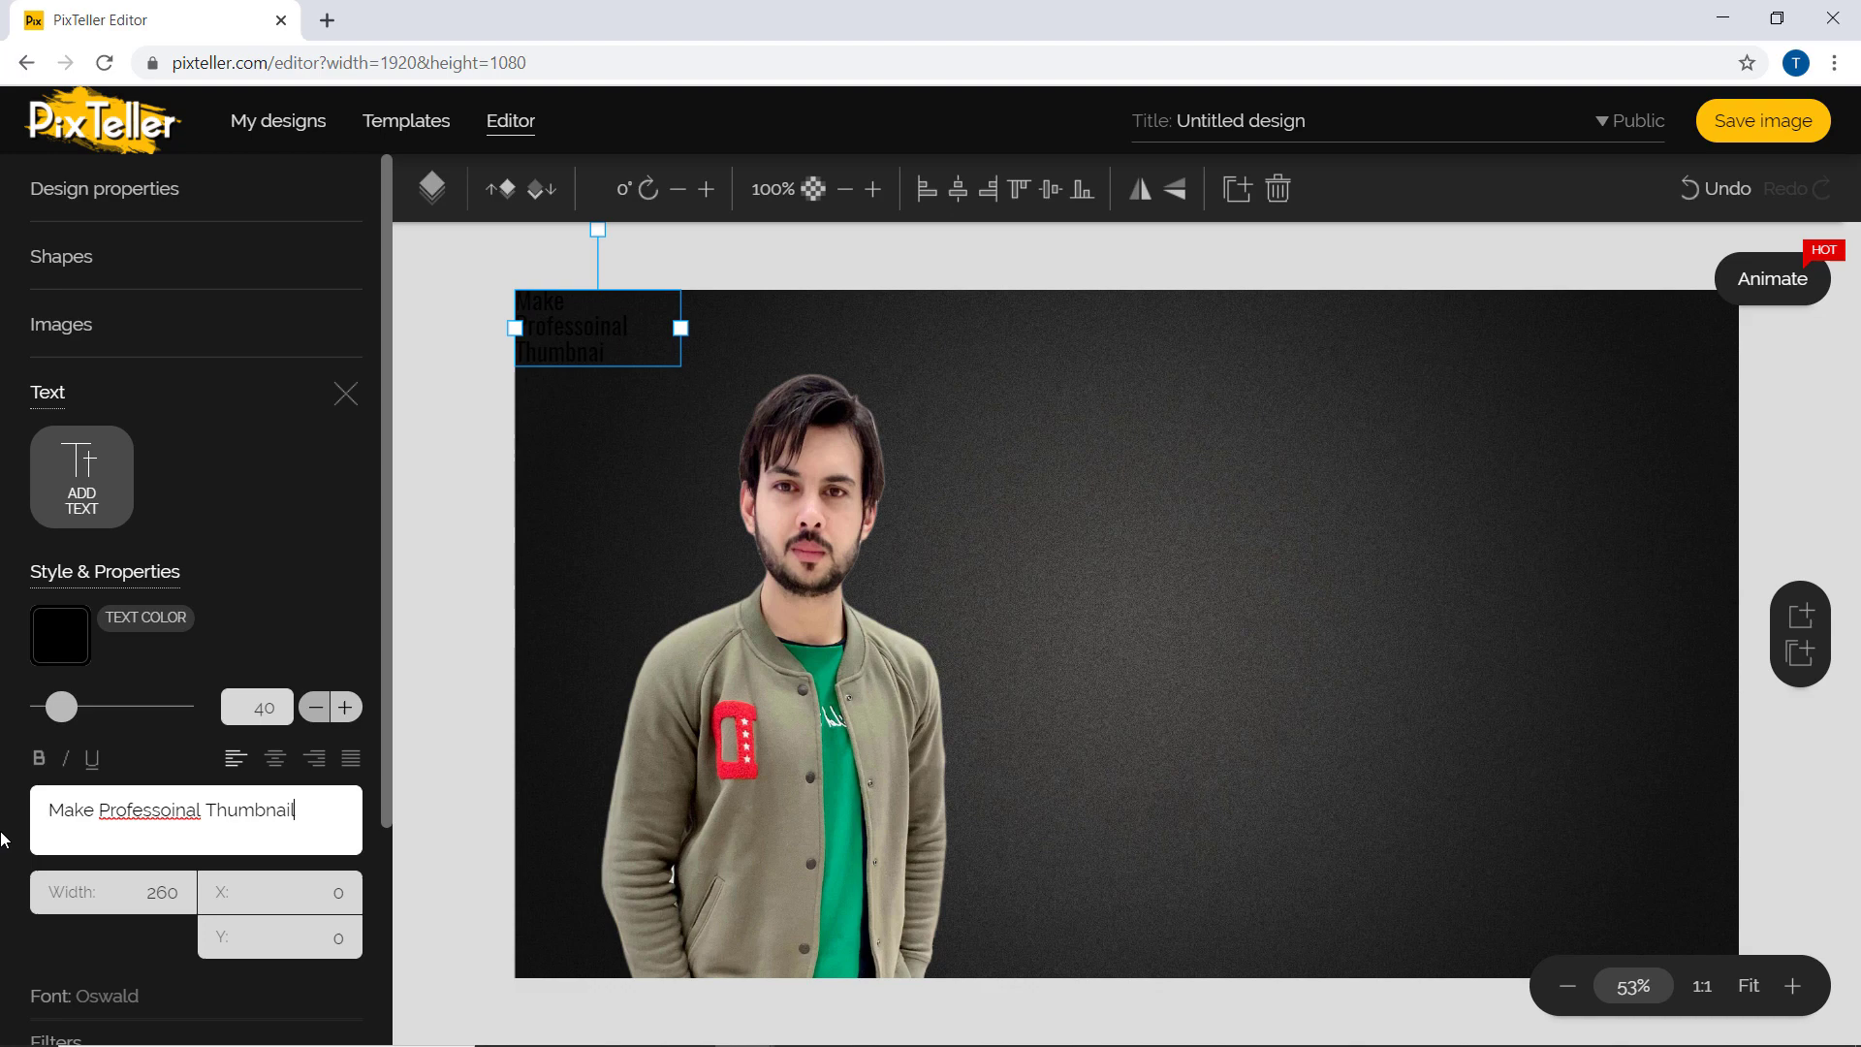
{"action": "left_click", "coordinate": [53, 648]}
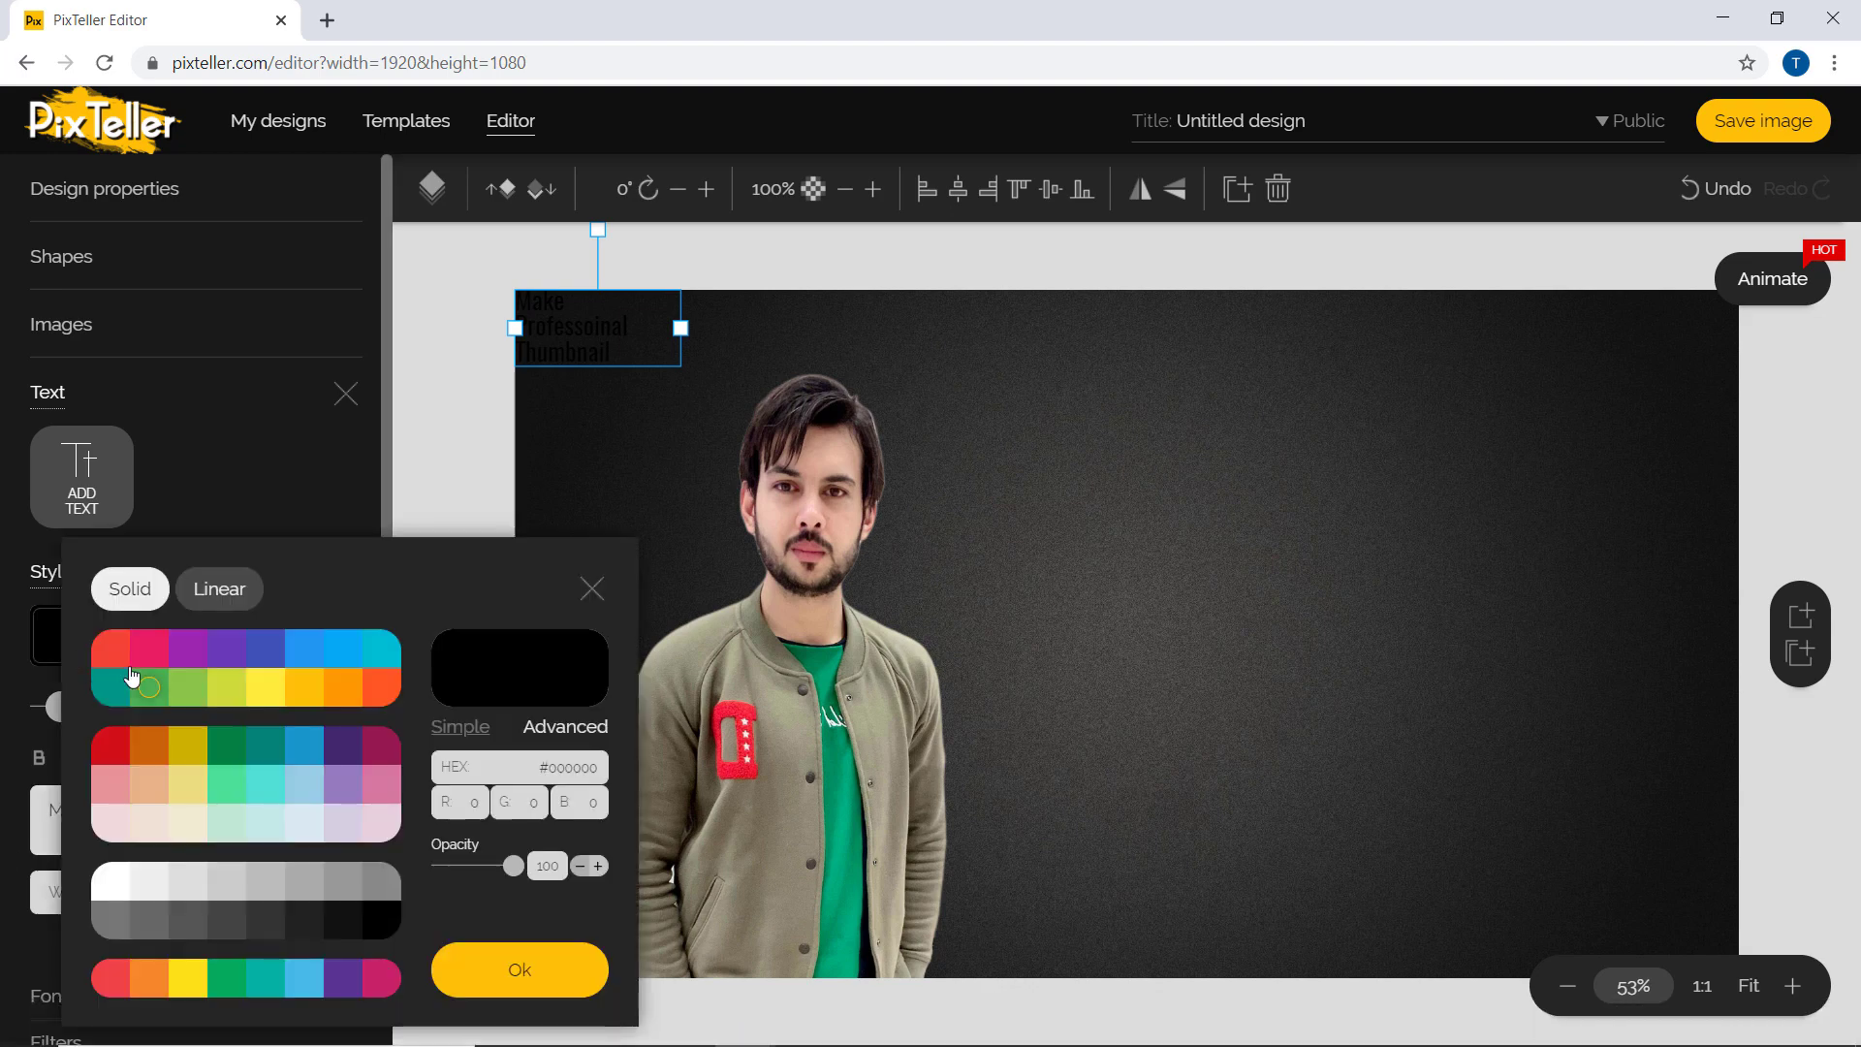
{"action": "left_click", "coordinate": [110, 882]}
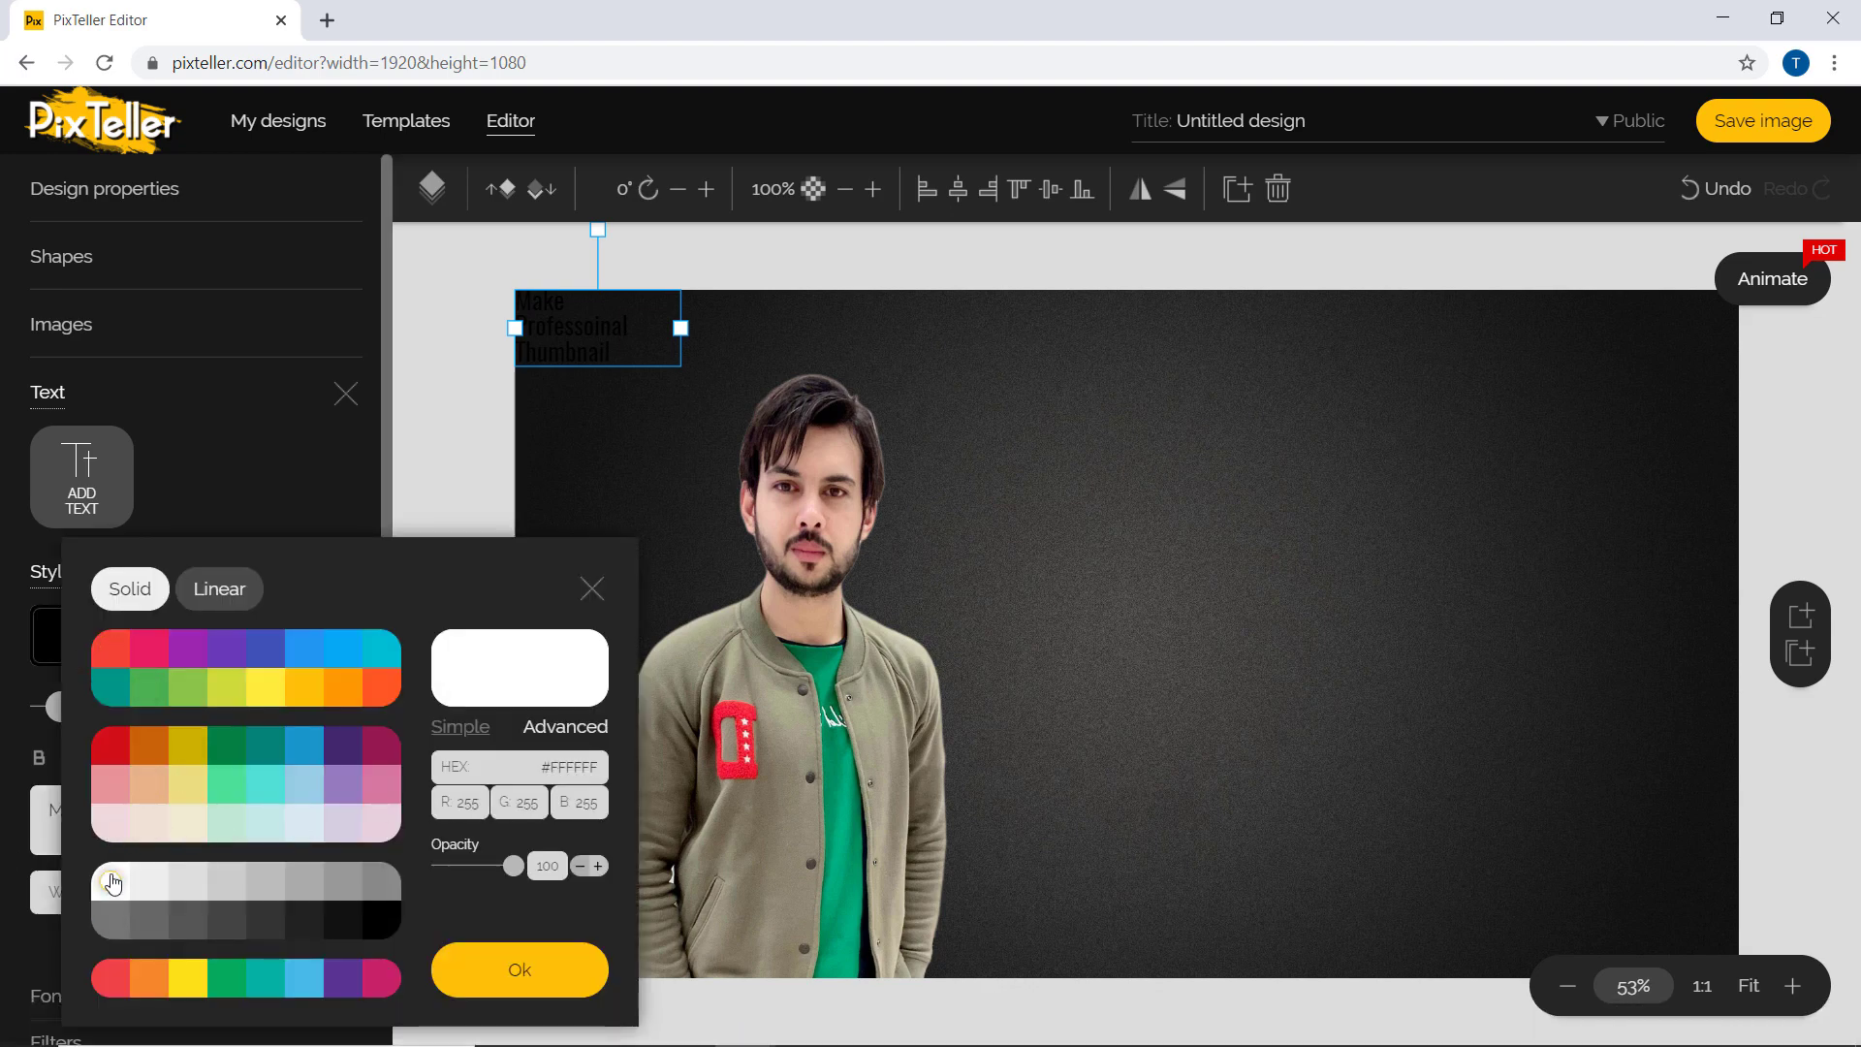
{"action": "left_click", "coordinate": [287, 493]}
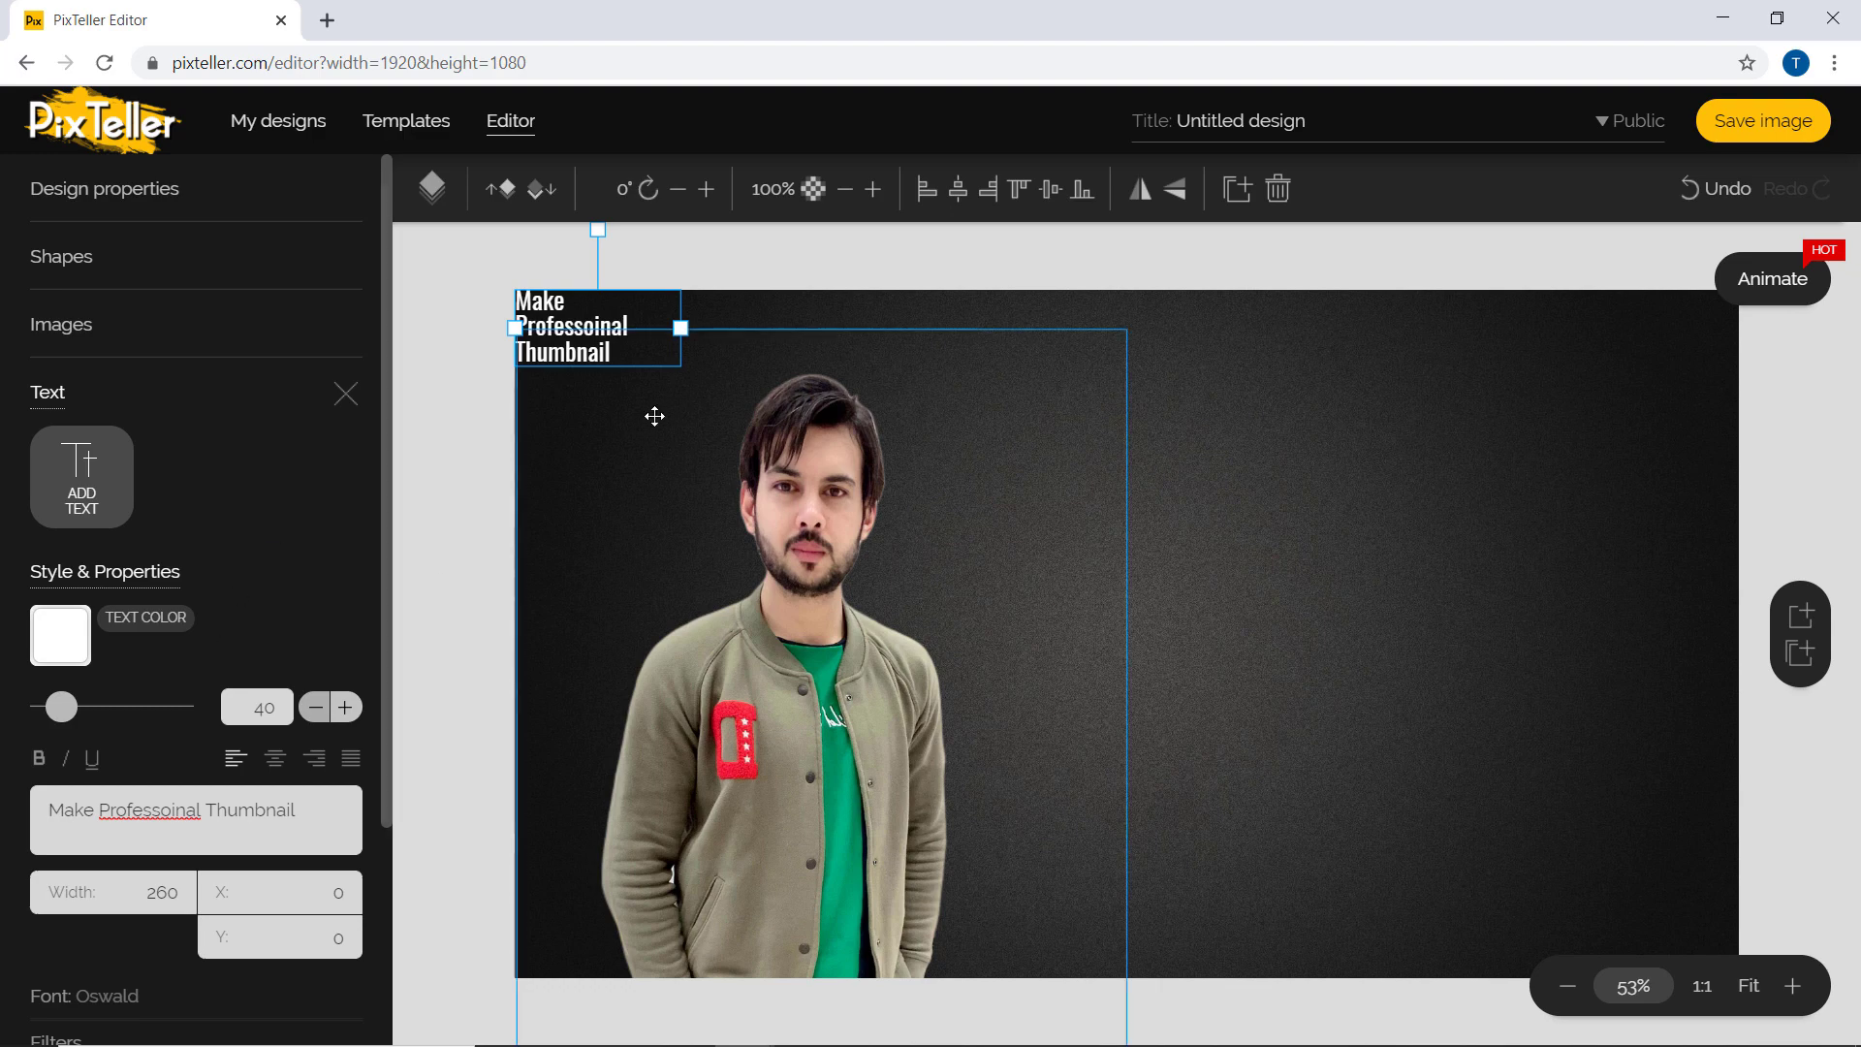
- Enlarge the headline to size 194 and position it, widened, right of the man
{"action": "left_click_drag", "start_coordinate": [596, 335], "coordinate": [1158, 456]}
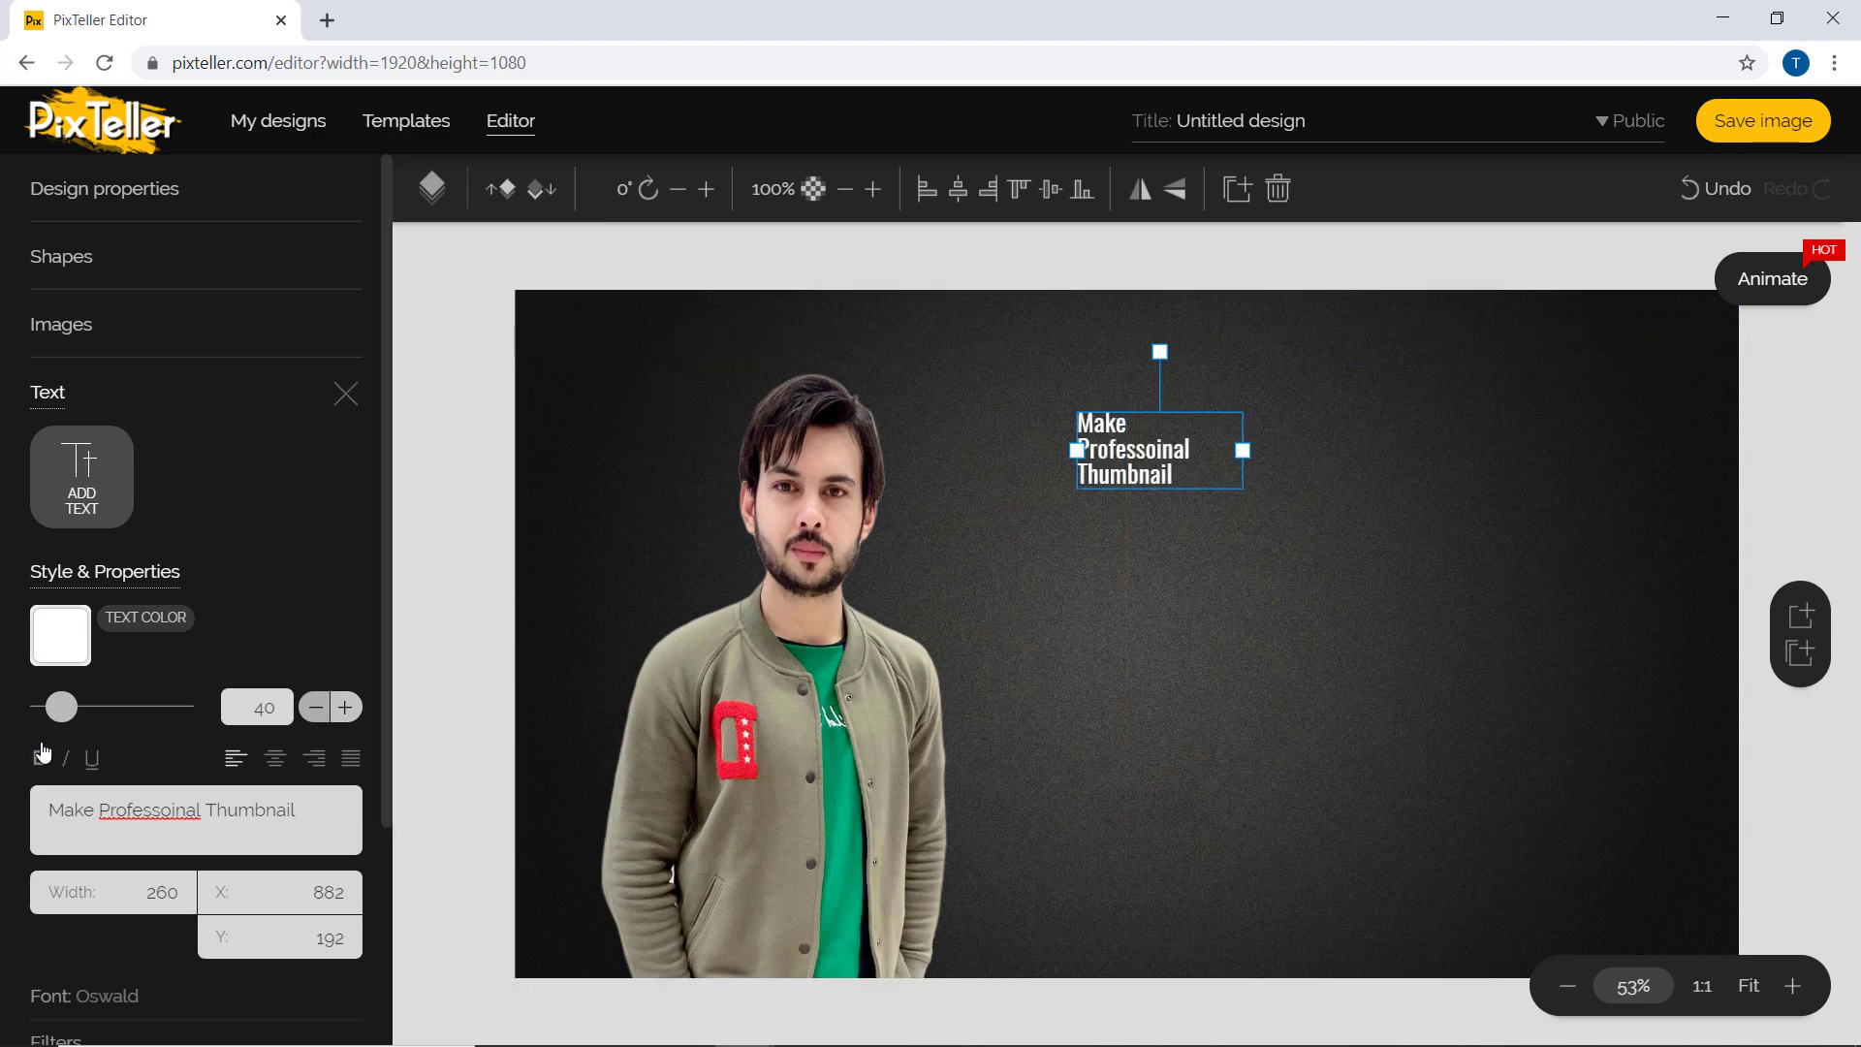
{"action": "left_click_drag", "start_coordinate": [85, 714], "coordinate": [129, 710]}
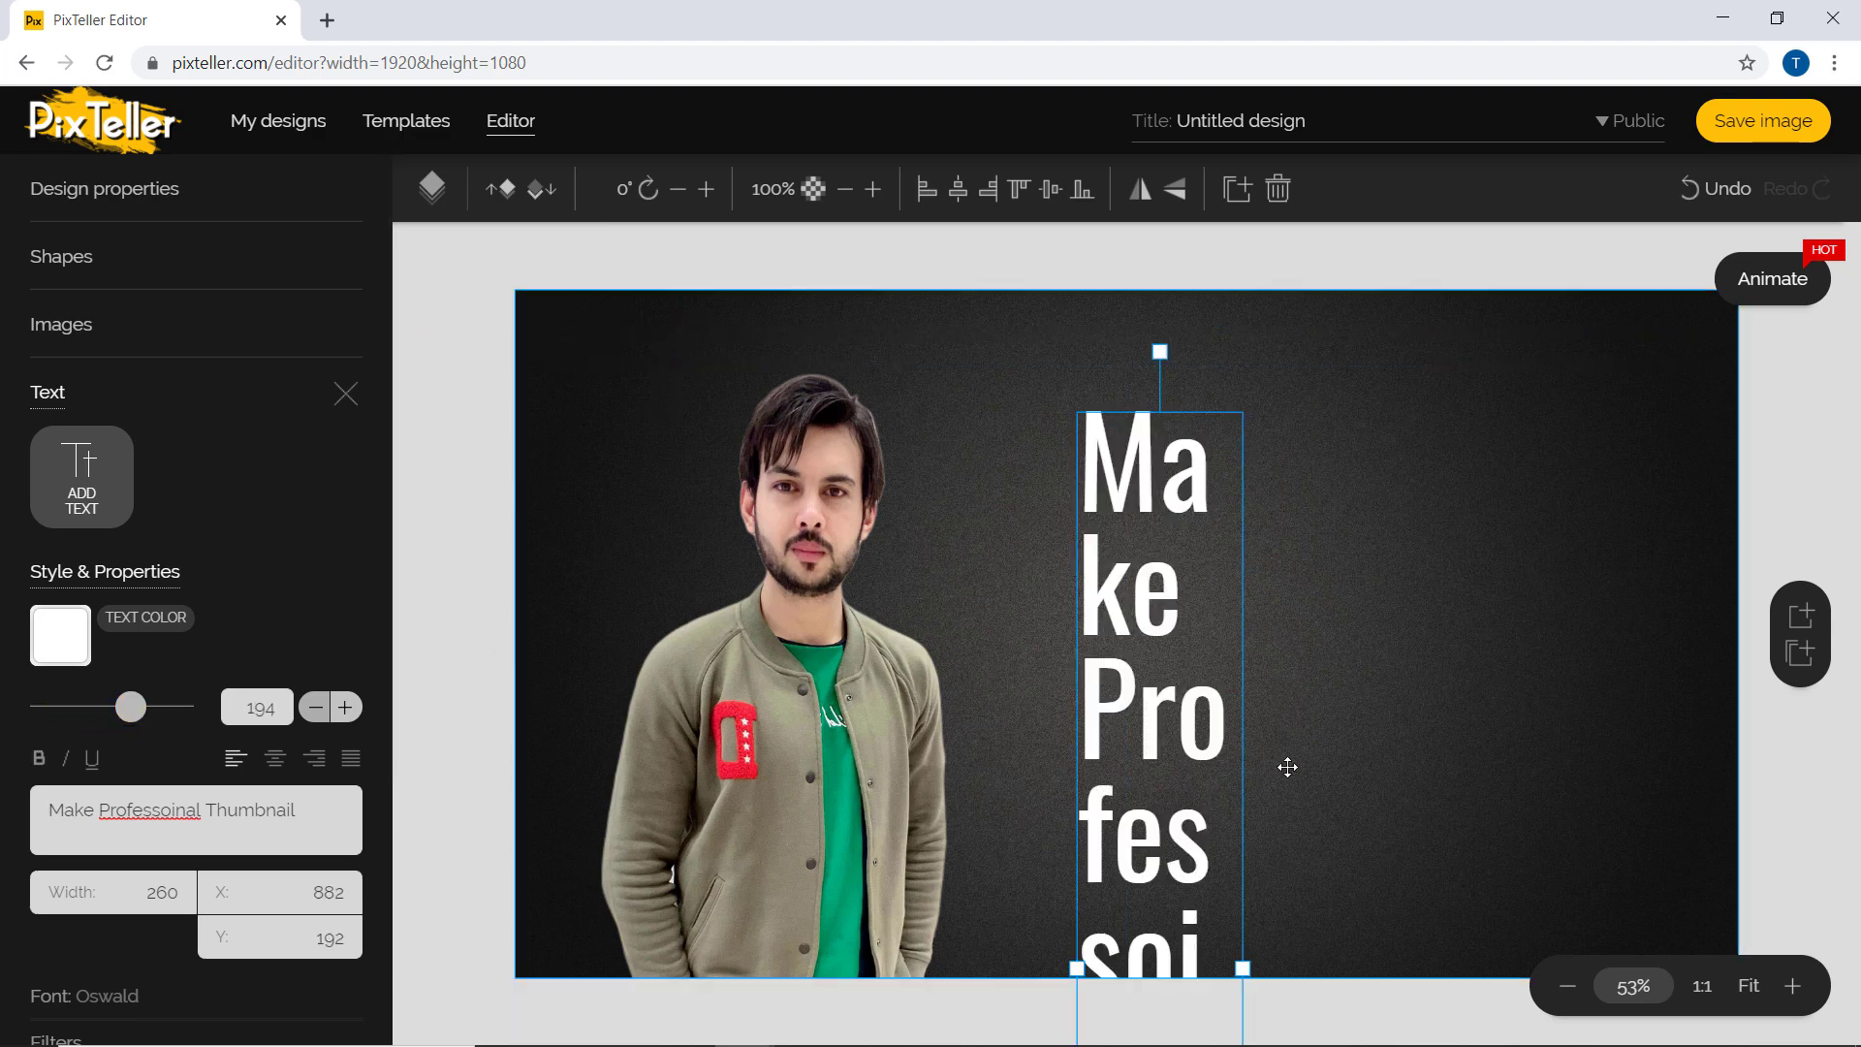
{"action": "left_click_drag", "start_coordinate": [1243, 967], "coordinate": [1684, 800]}
{"action": "left_click", "coordinate": [1270, 801]}
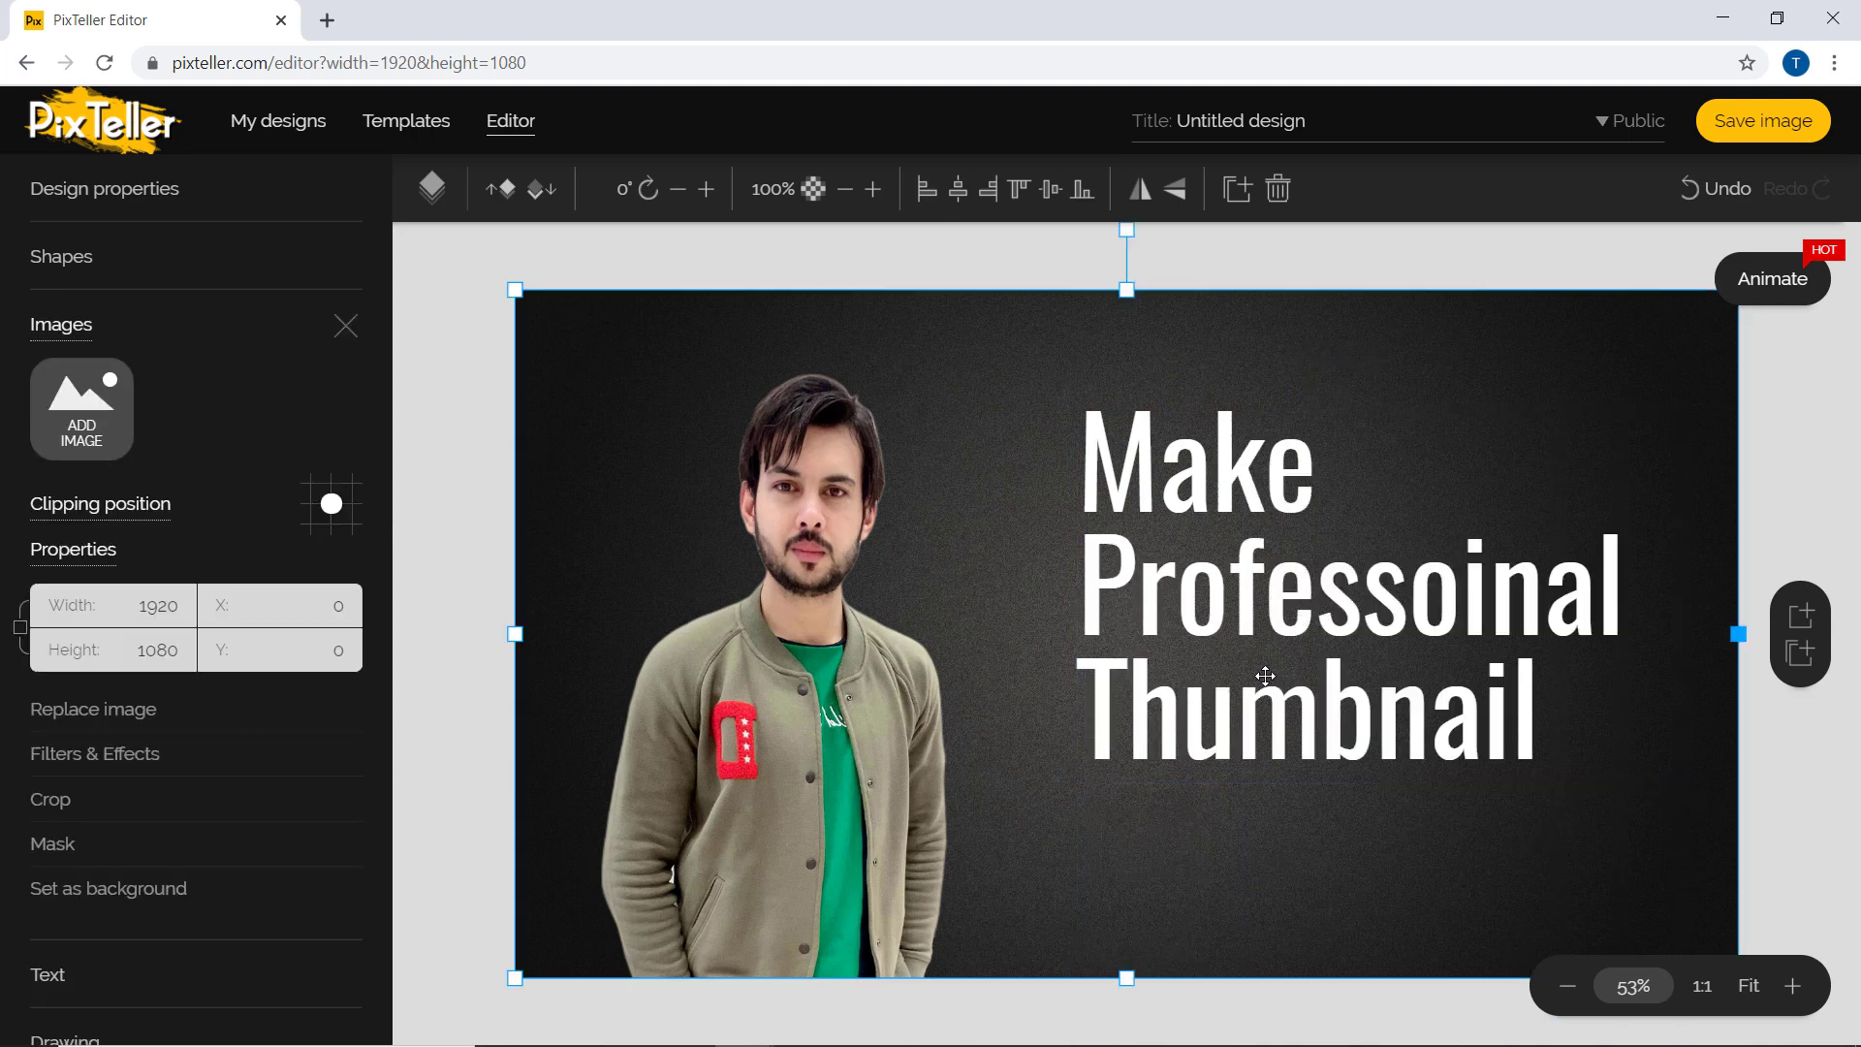
{"action": "left_click", "coordinate": [1259, 611]}
{"action": "left_click_drag", "start_coordinate": [1259, 611], "coordinate": [1231, 718]}
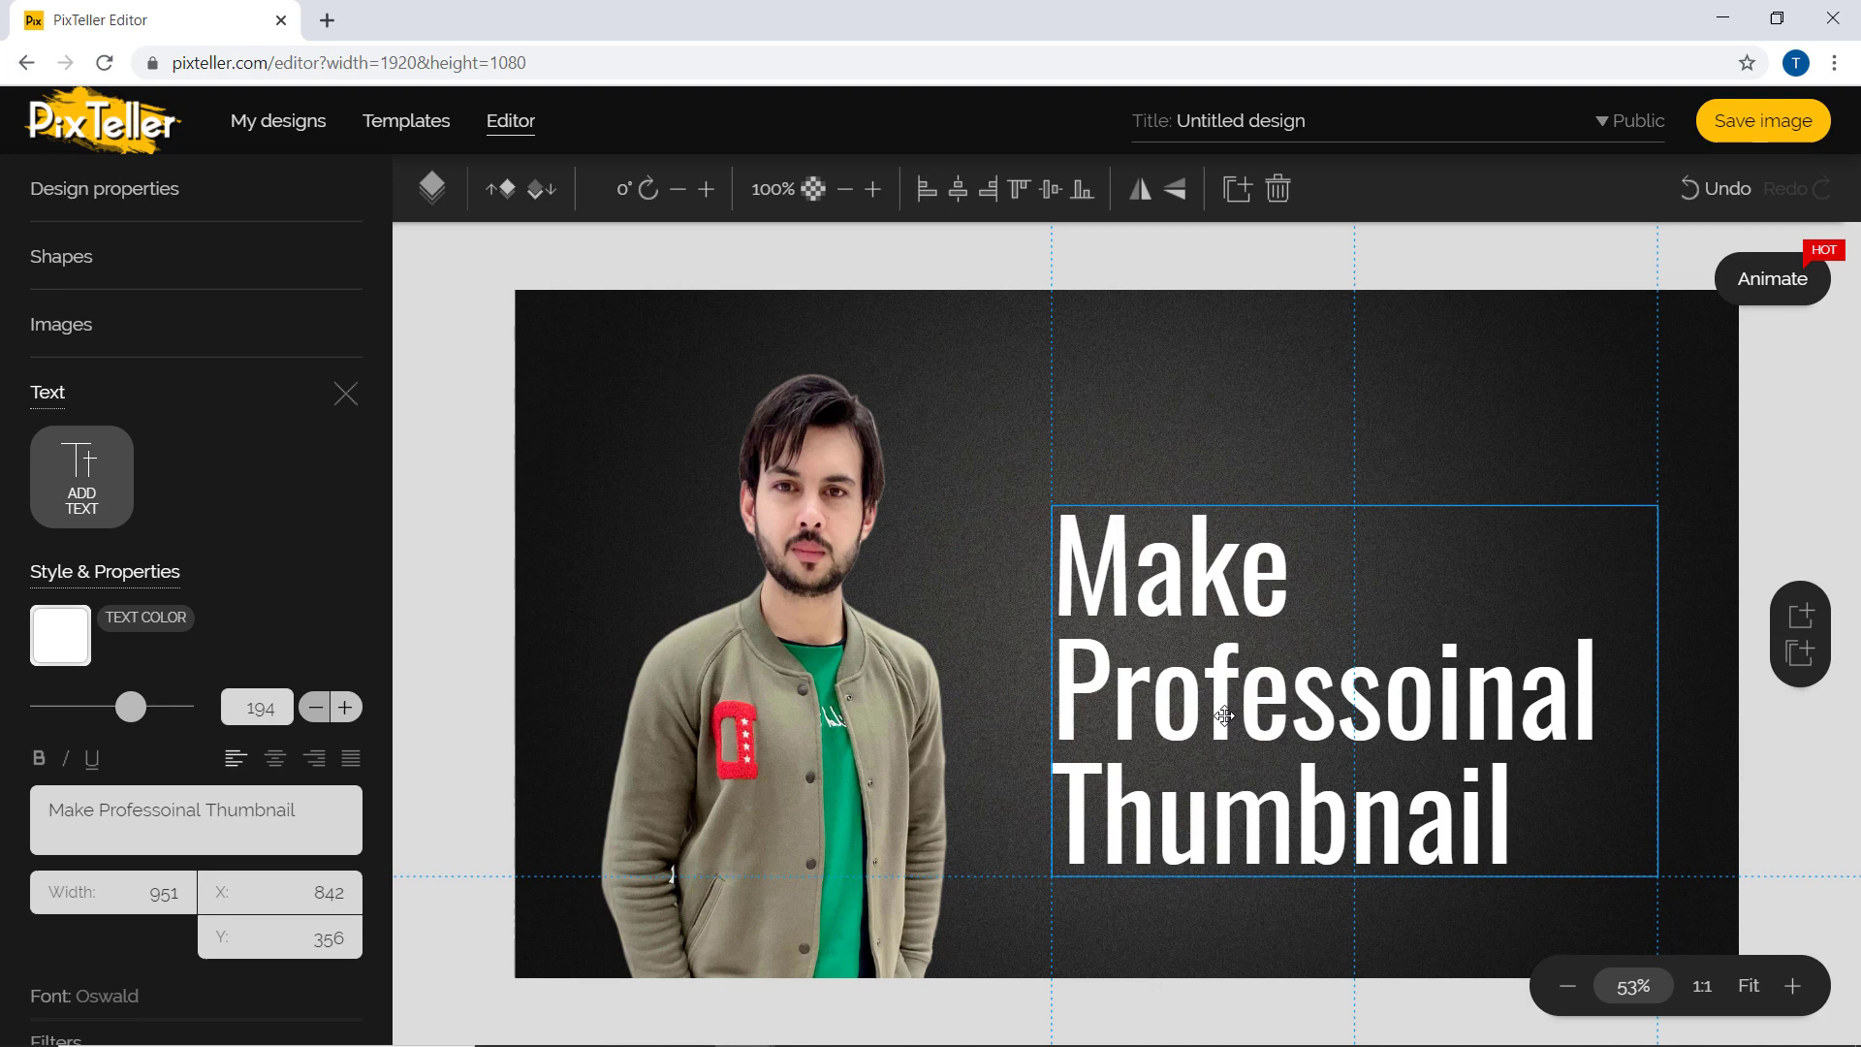
{"action": "left_click", "coordinate": [469, 590]}
- Add a rectangle and stretch it over the middle headline line 'Professoinal'
{"action": "left_click", "coordinate": [178, 265]}
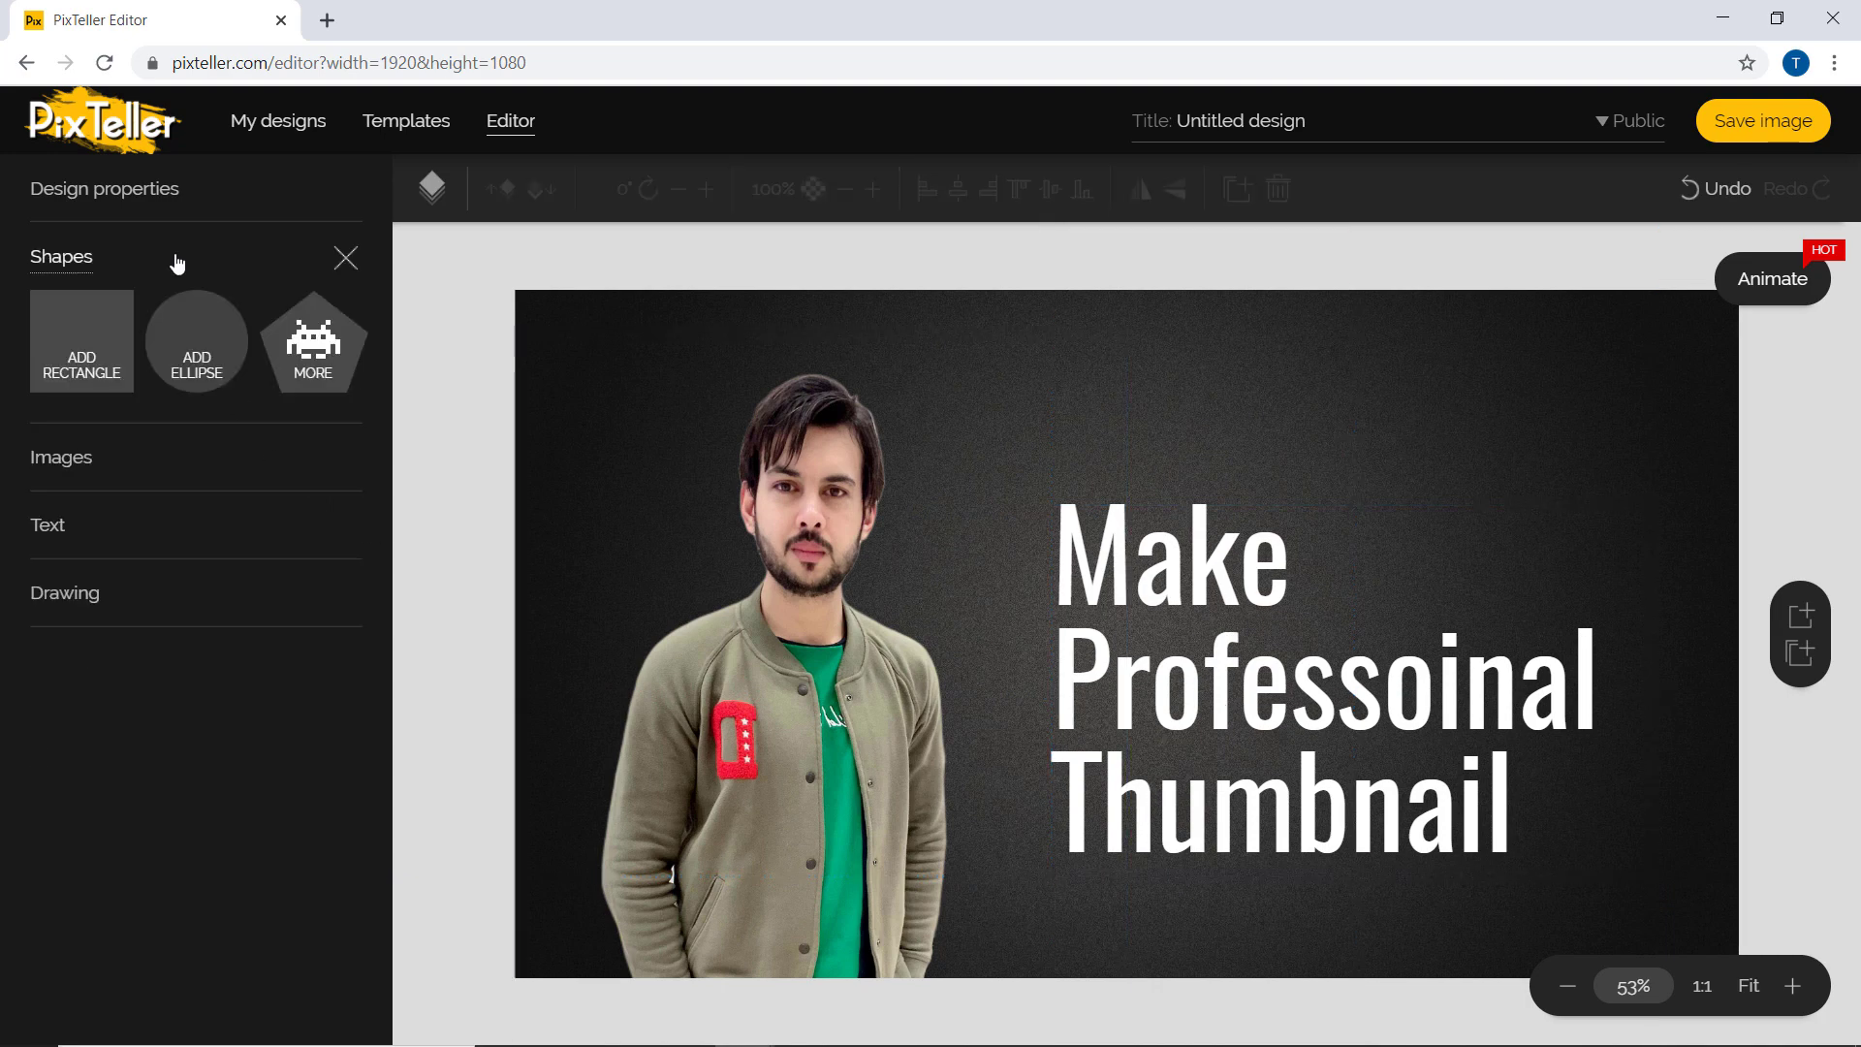
{"action": "left_click", "coordinate": [96, 349]}
{"action": "left_click", "coordinate": [45, 499]}
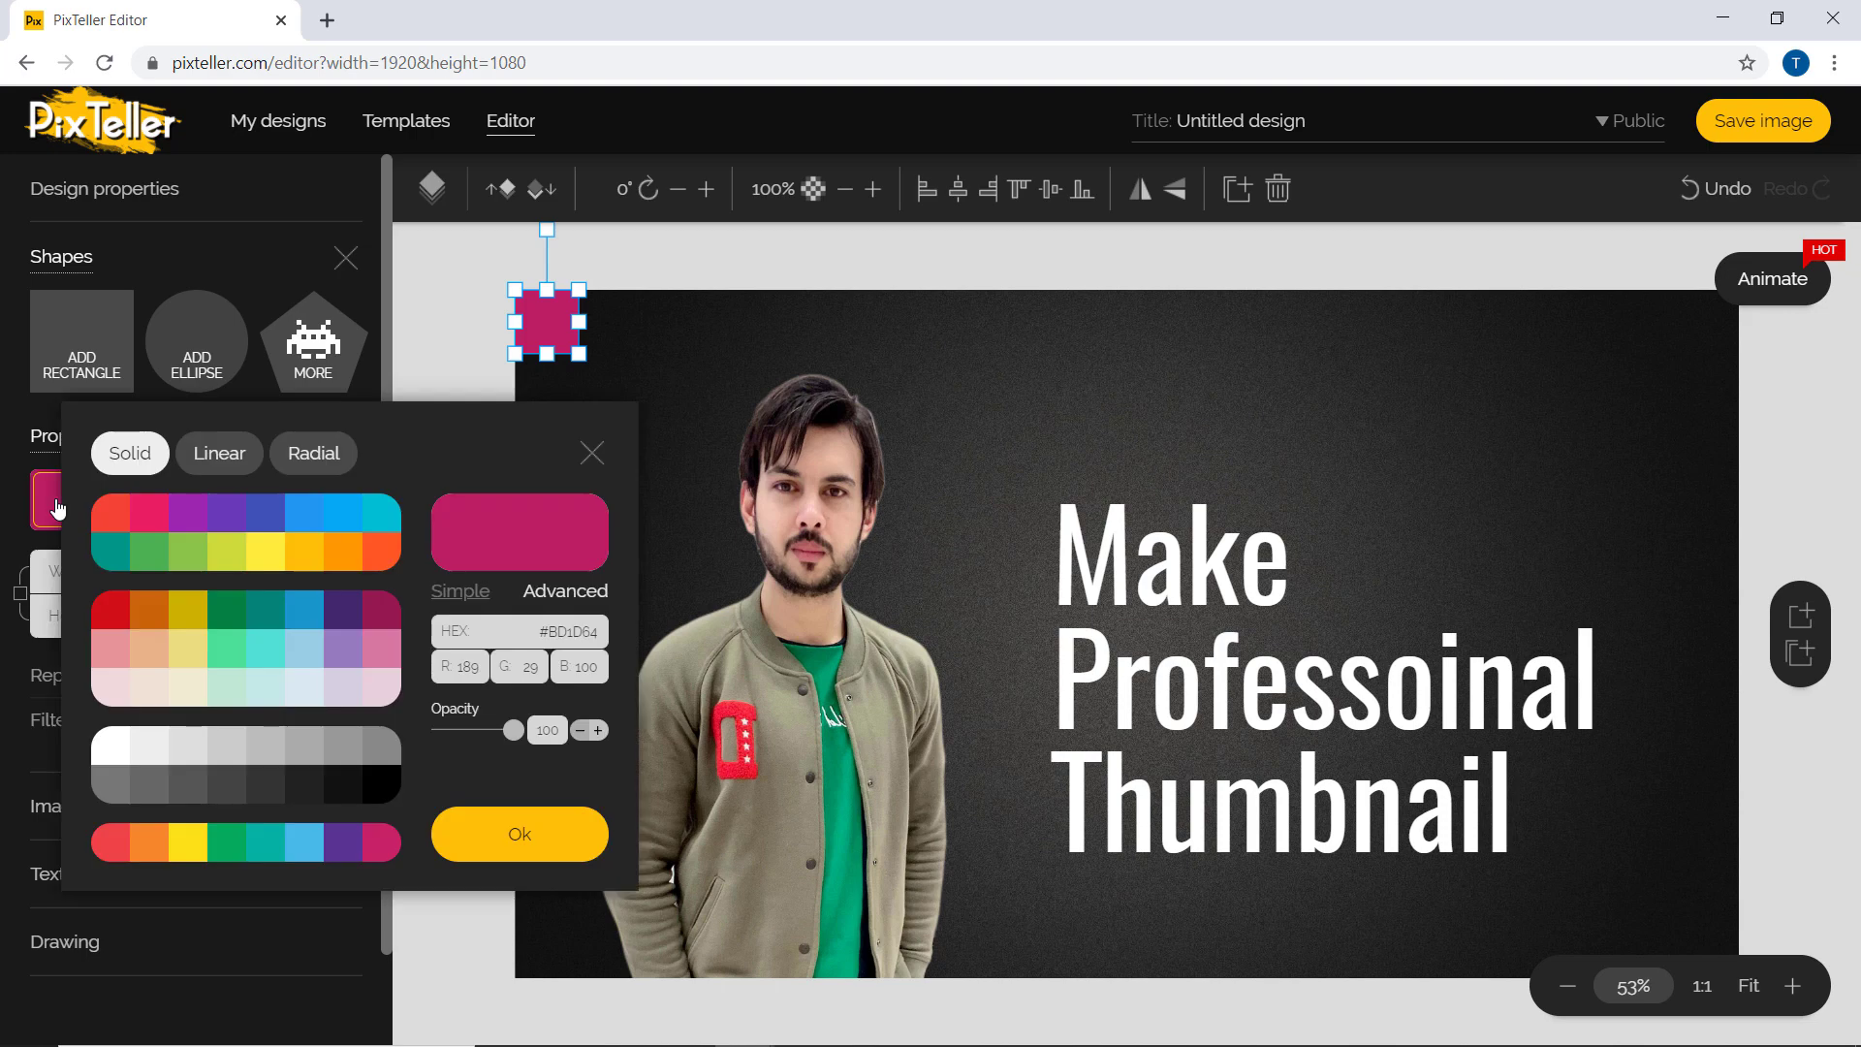
{"action": "left_click", "coordinate": [172, 842]}
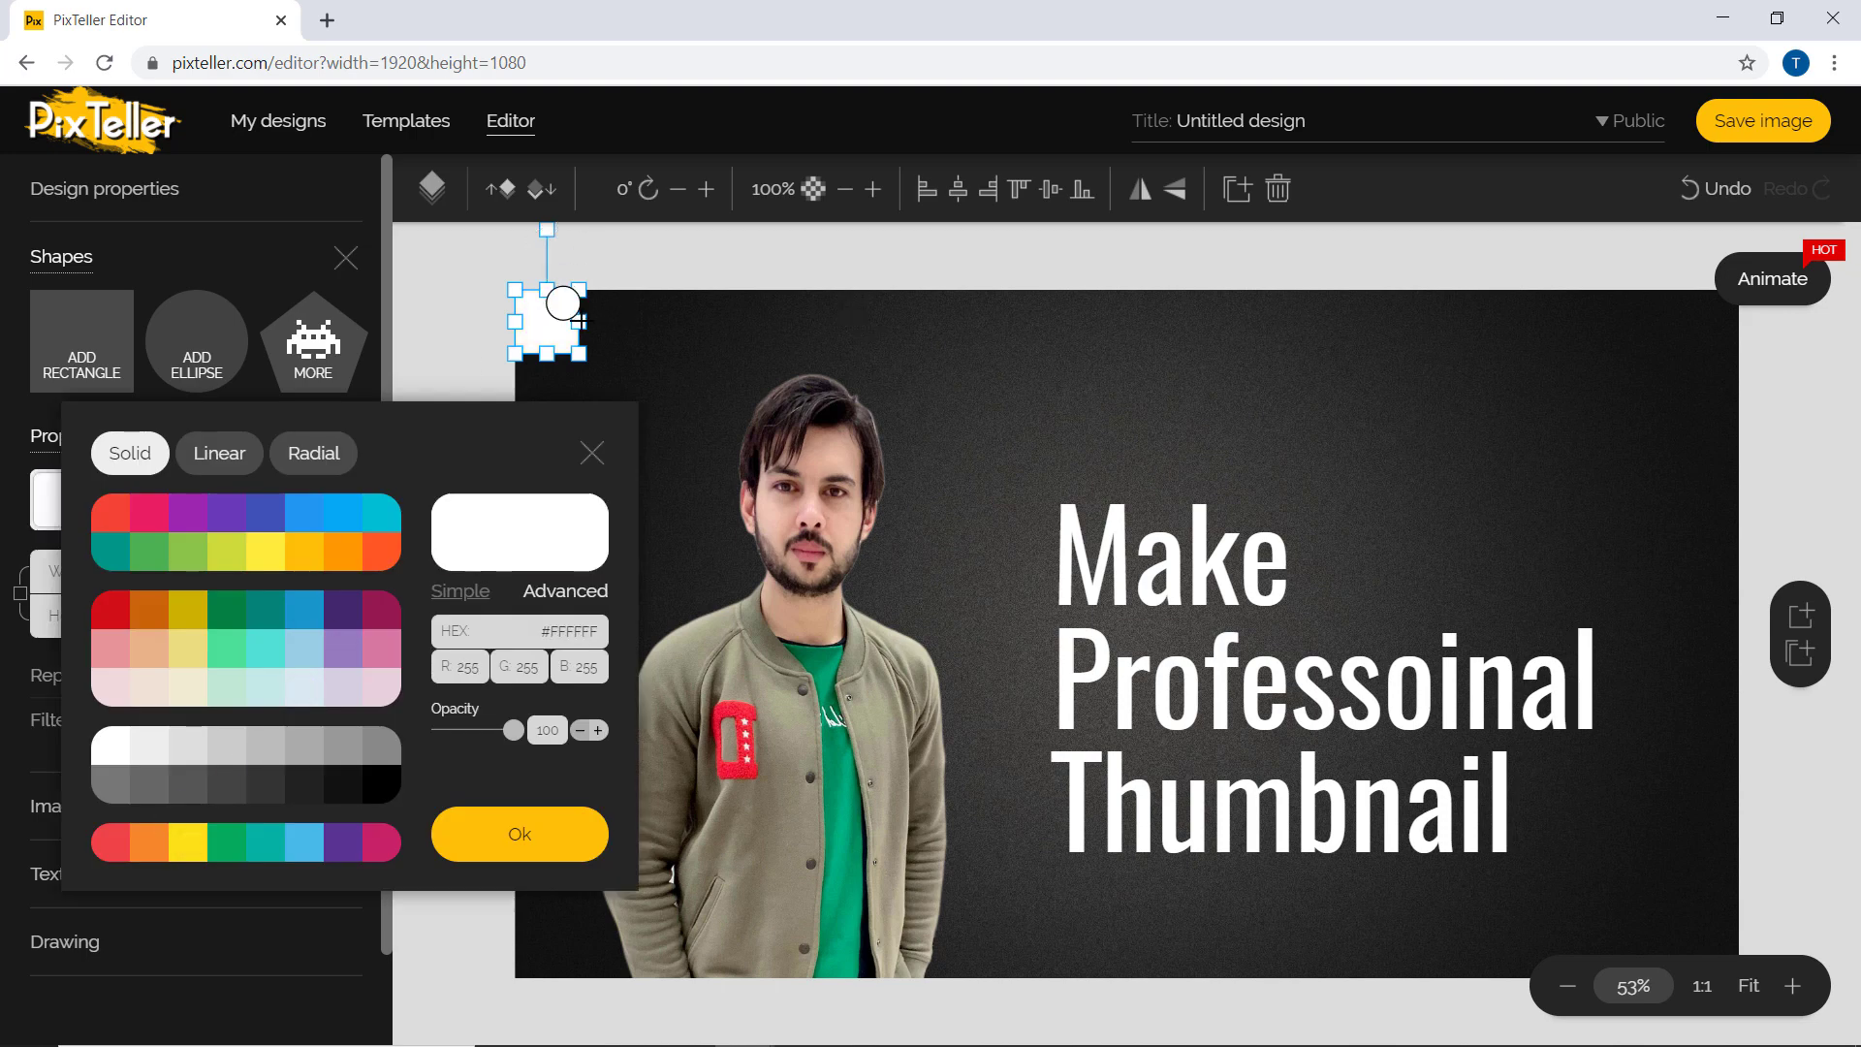
{"action": "left_click", "coordinate": [519, 833]}
{"action": "left_click_drag", "start_coordinate": [579, 322], "coordinate": [964, 325]}
{"action": "left_click_drag", "start_coordinate": [802, 325], "coordinate": [1301, 664]}
{"action": "left_click_drag", "start_coordinate": [1463, 691], "coordinate": [1641, 716]}
{"action": "left_click_drag", "start_coordinate": [1337, 717], "coordinate": [1337, 738]}
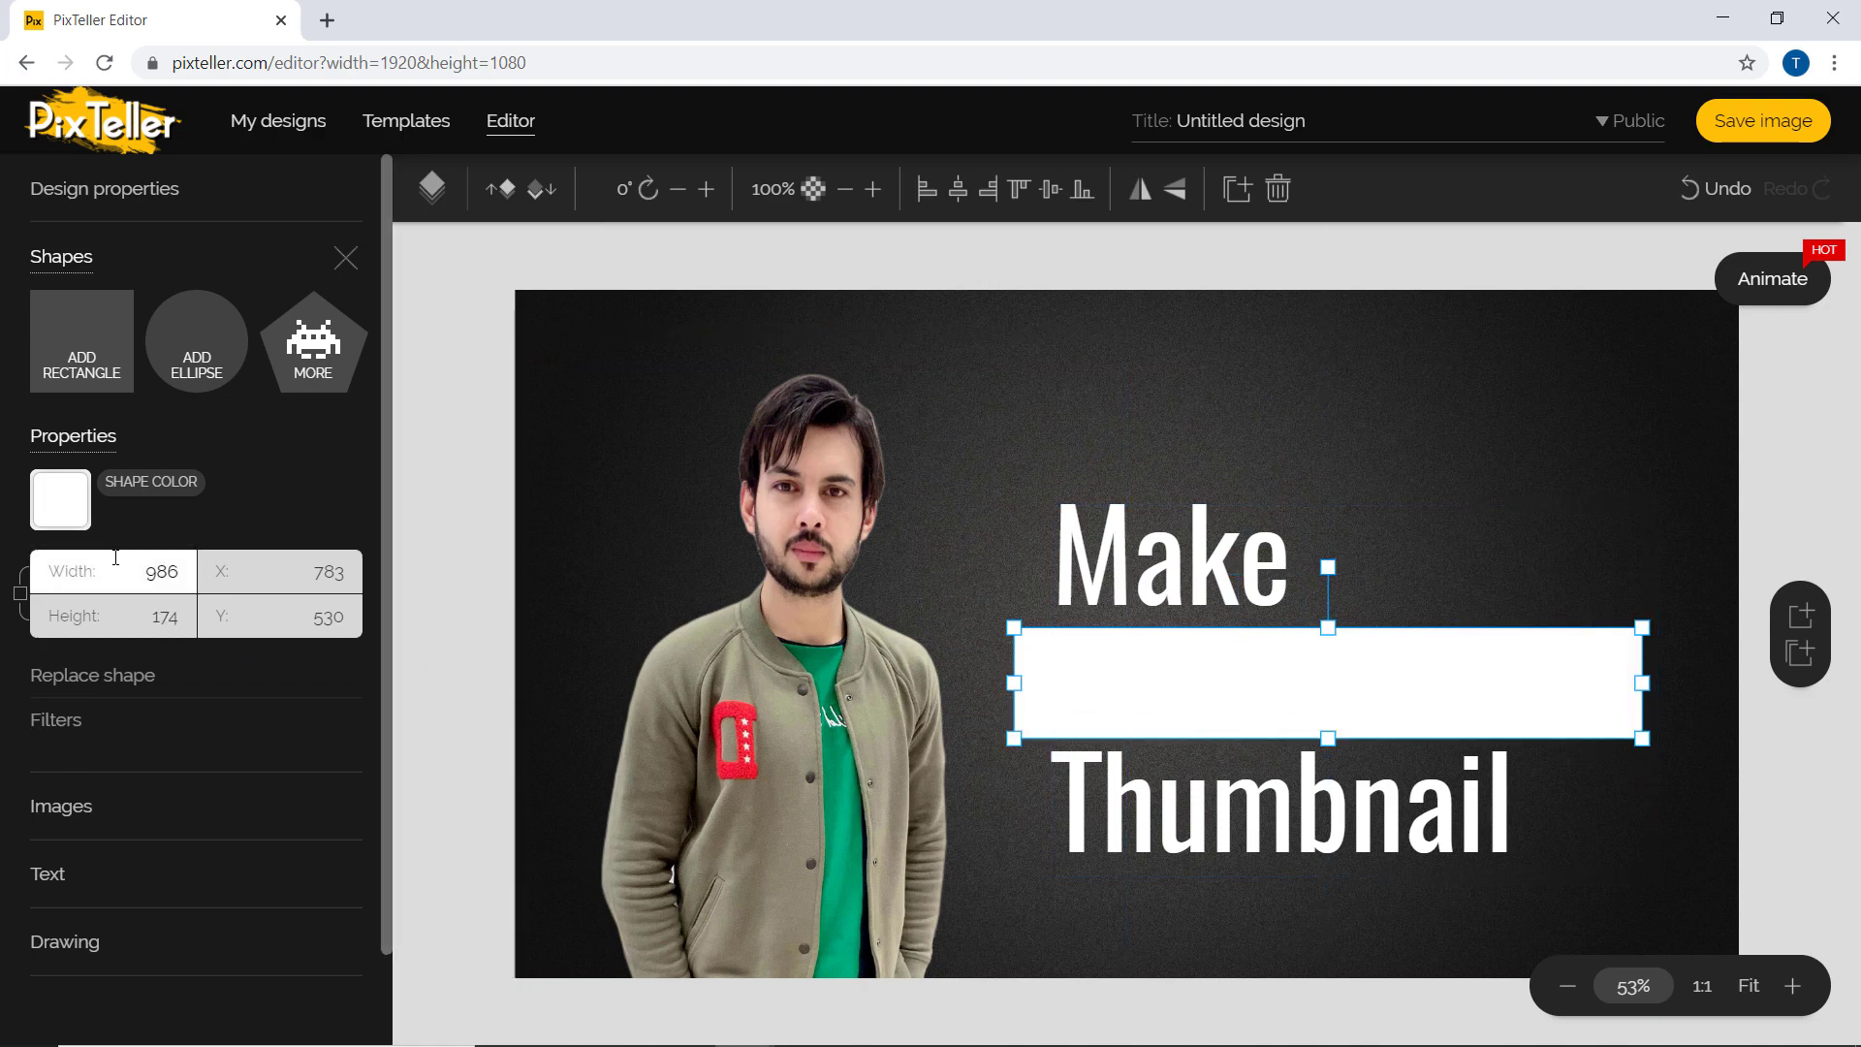
- Color the rectangle near-black #111111 and move it behind the text
{"action": "left_click", "coordinate": [78, 514]}
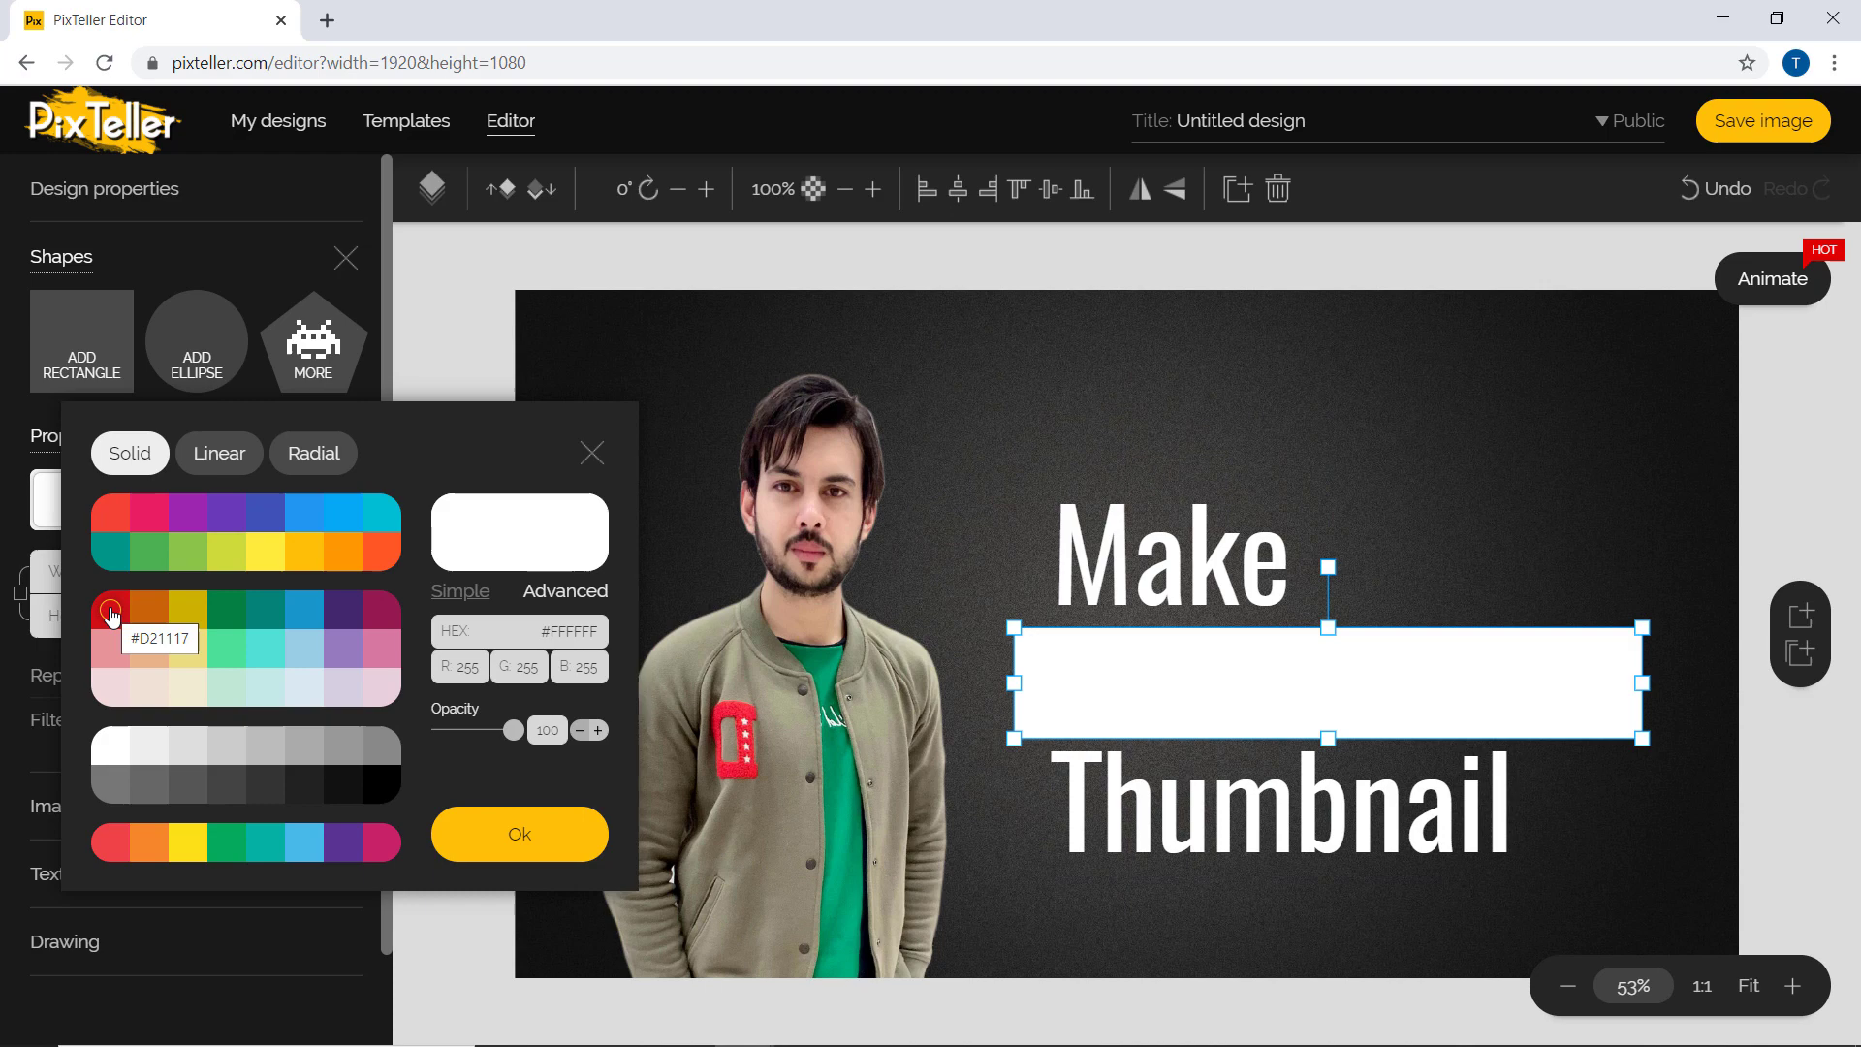
{"action": "left_click", "coordinate": [345, 789]}
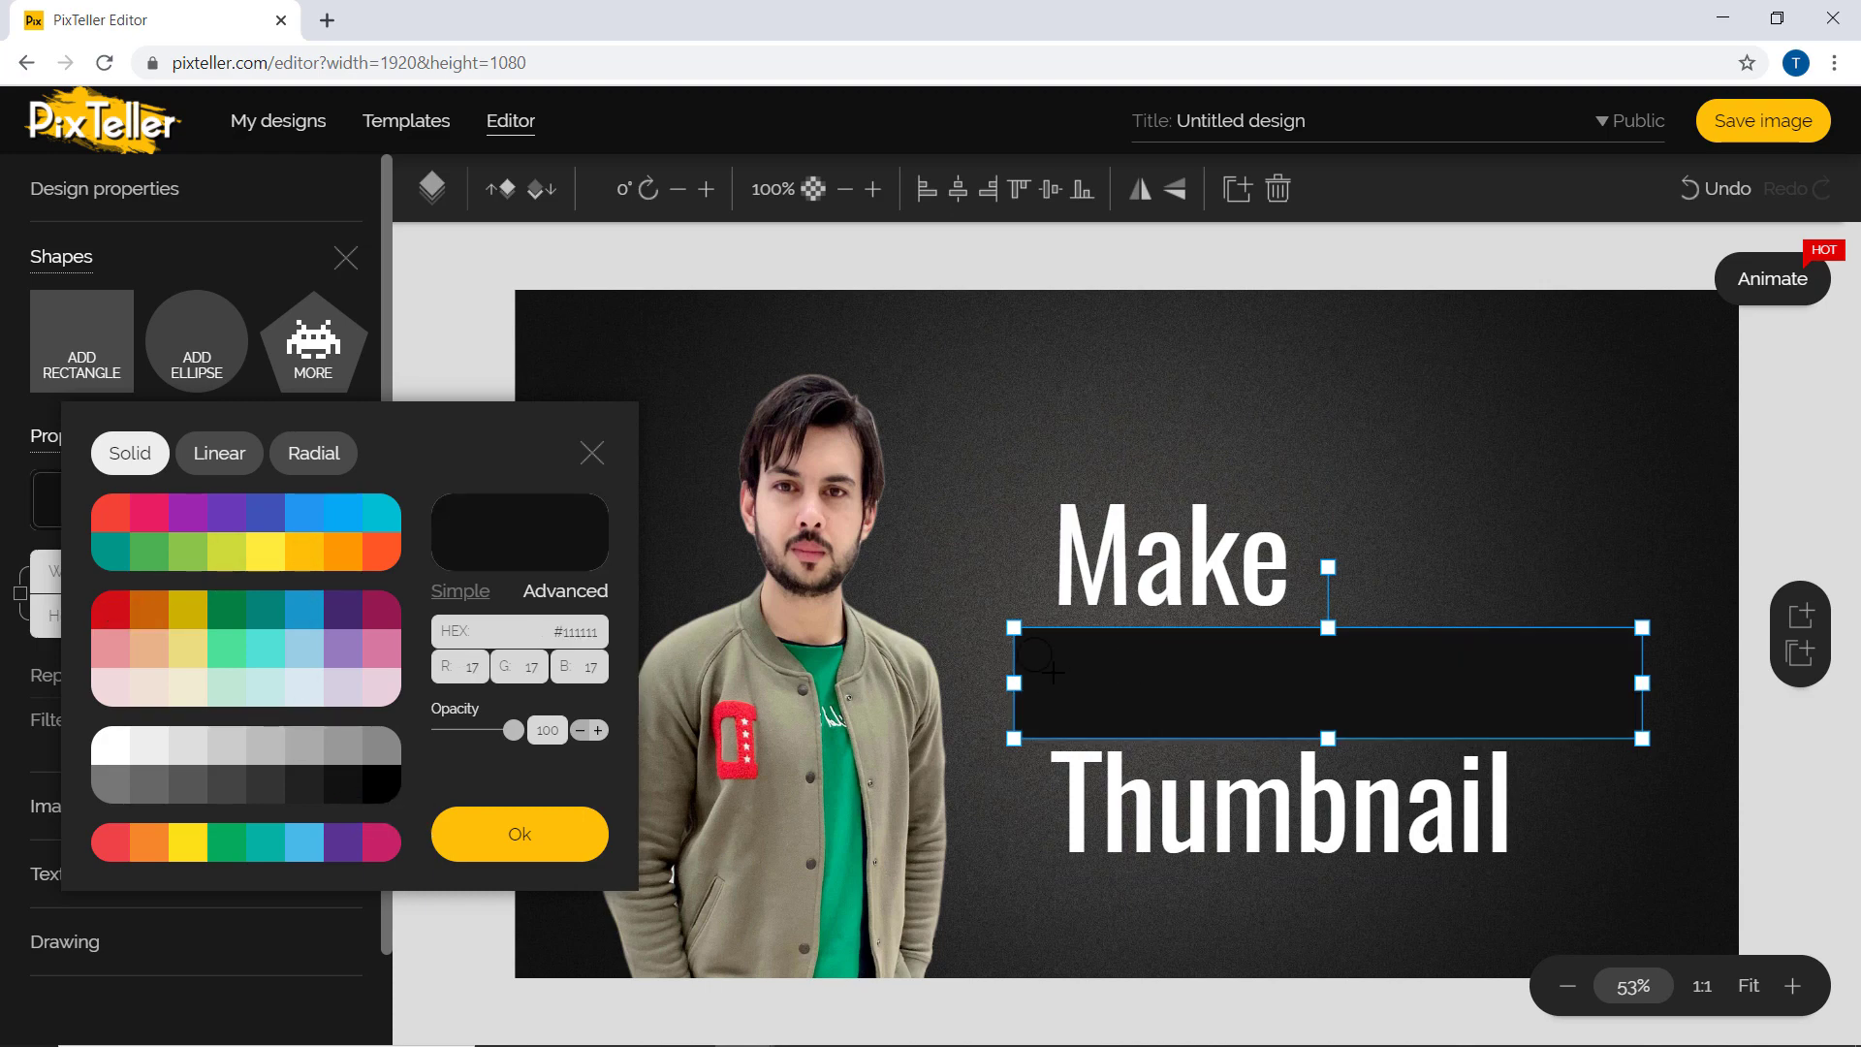
{"action": "left_click", "coordinate": [502, 836]}
{"action": "right_click", "coordinate": [1591, 654]}
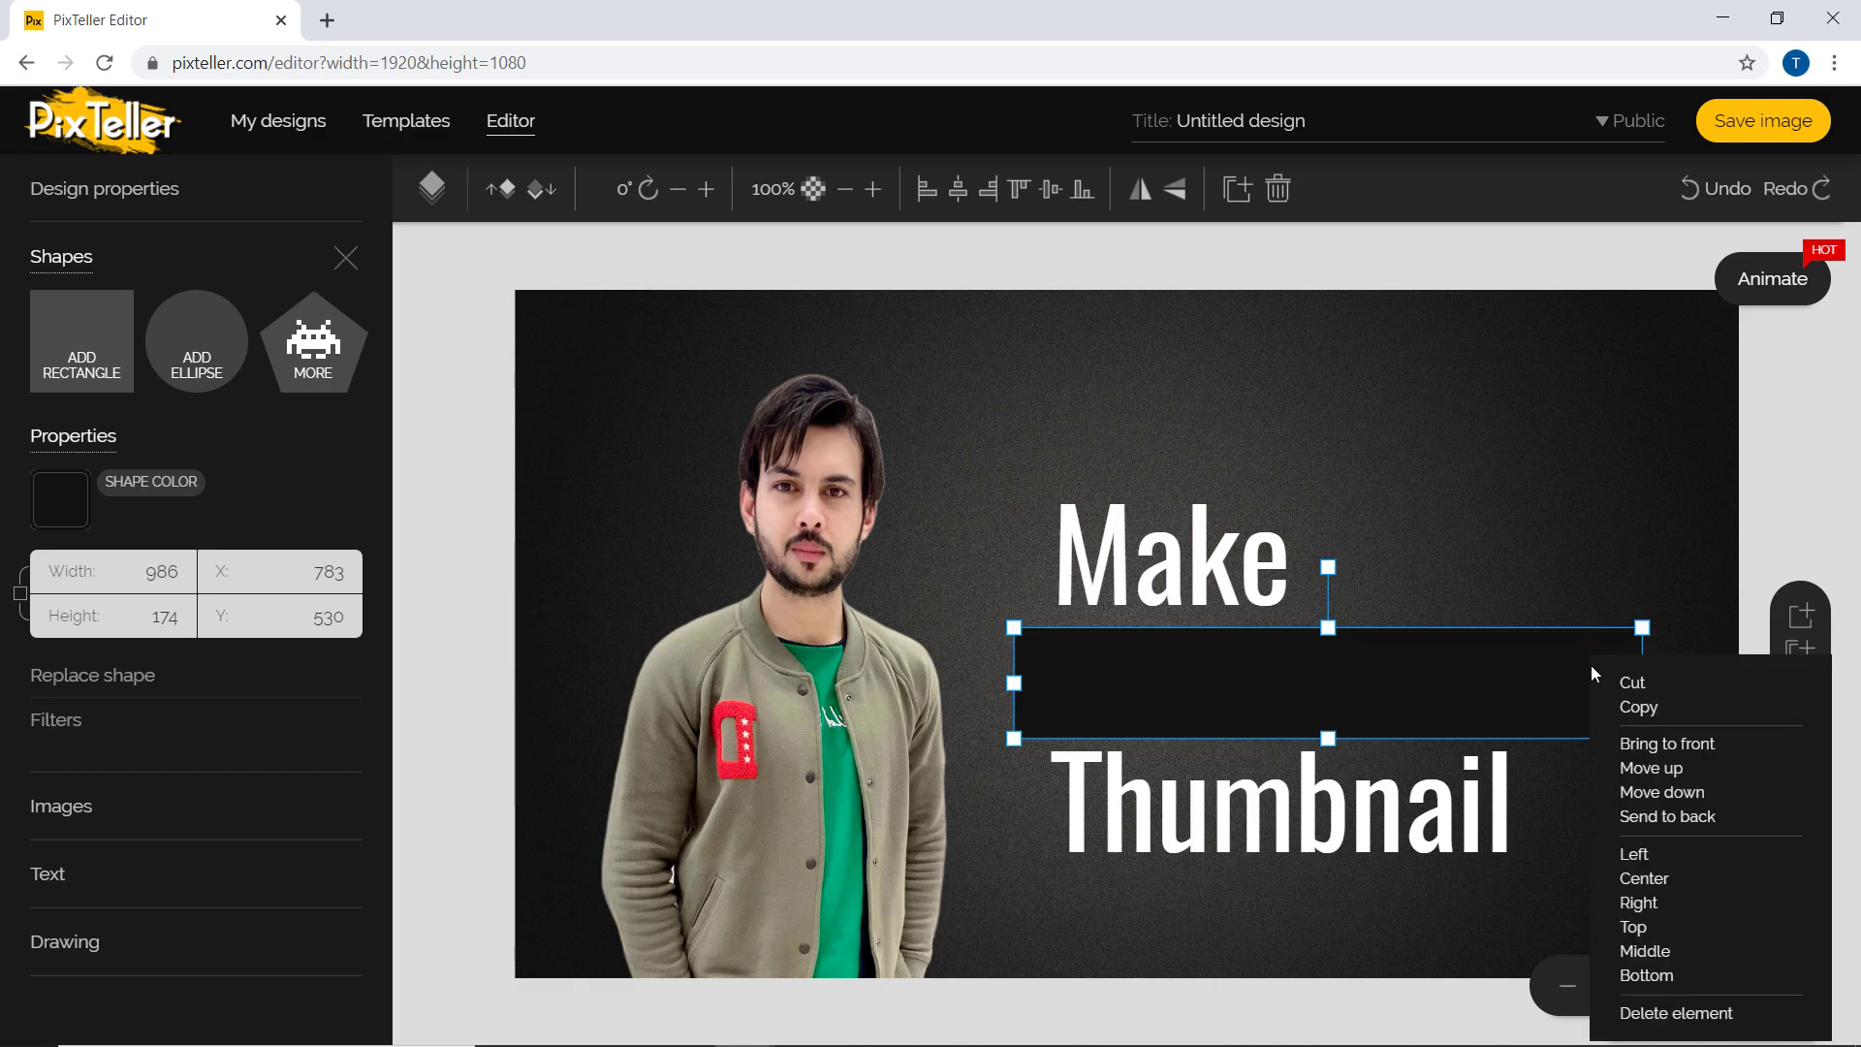
{"action": "left_click", "coordinate": [1661, 792]}
- Trim the dark bar's height and ends to about 986×196 around the word
{"action": "left_click", "coordinate": [1047, 685]}
{"action": "left_click", "coordinate": [1047, 685]}
{"action": "left_click_drag", "start_coordinate": [1328, 627], "coordinate": [1329, 614]}
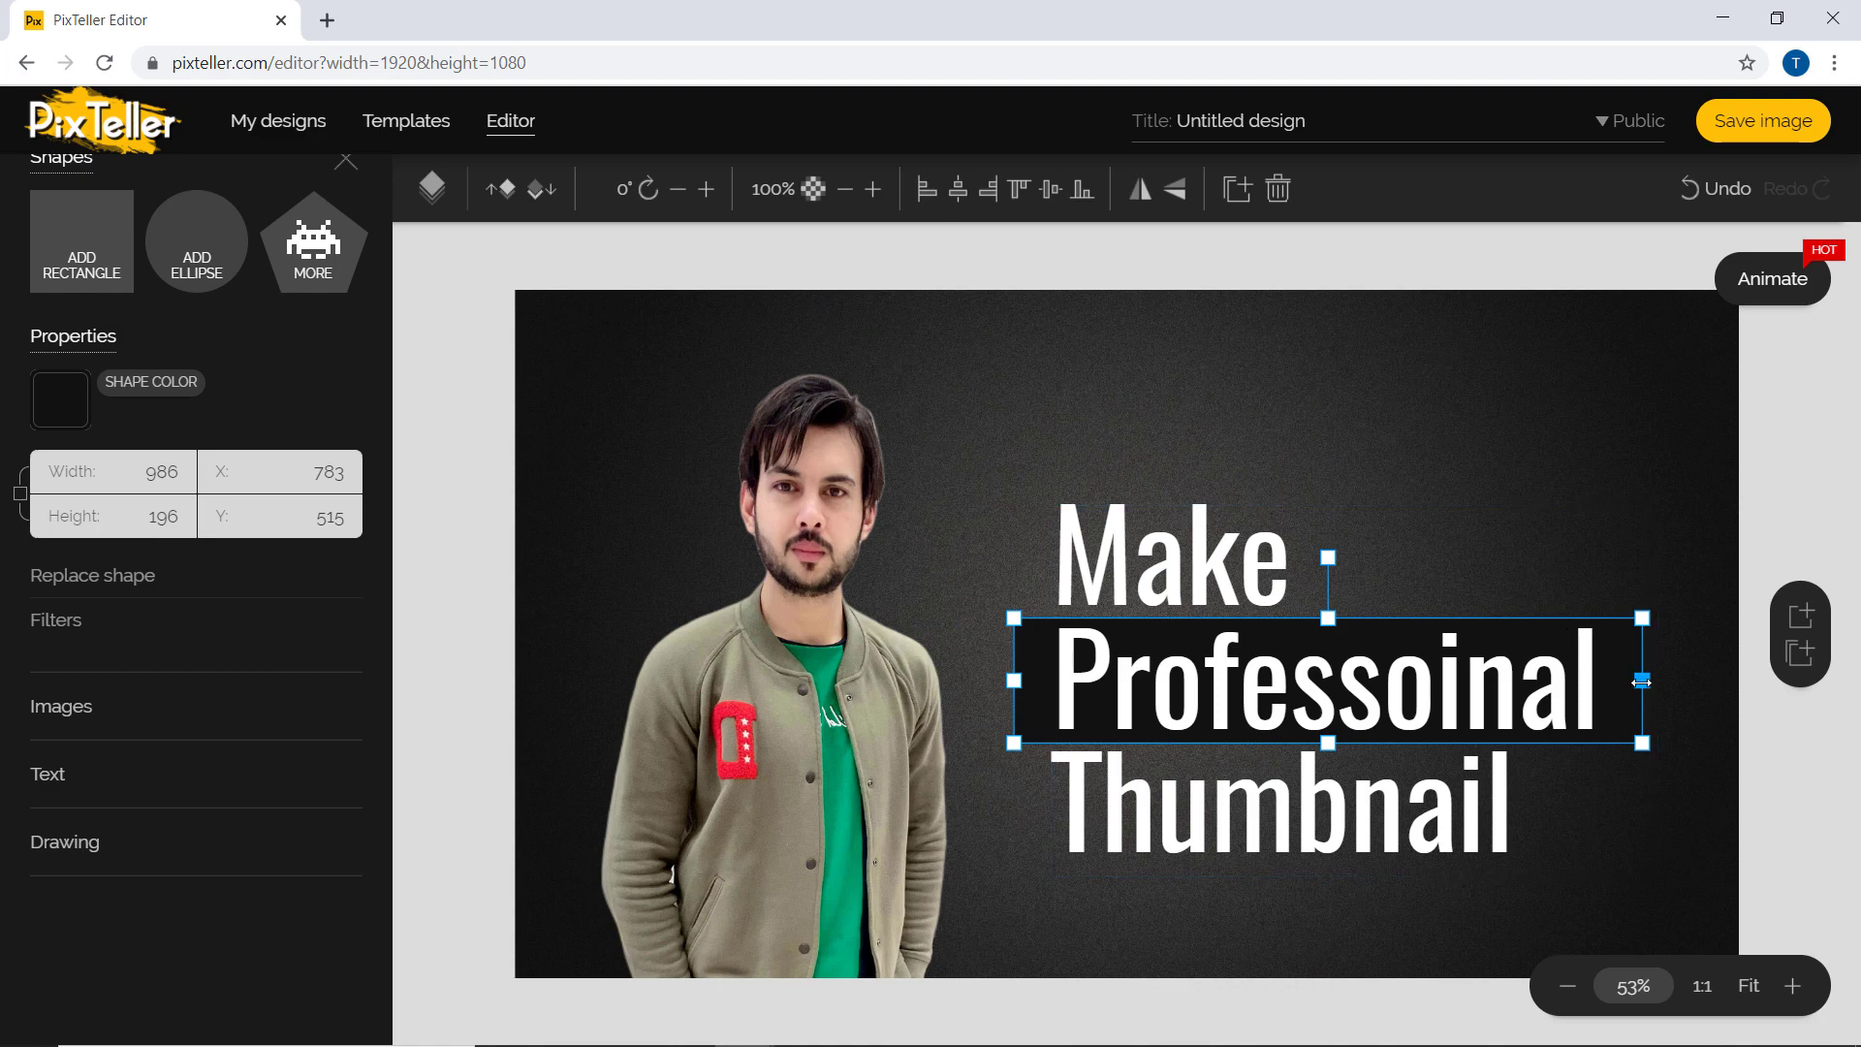
{"action": "left_click_drag", "start_coordinate": [1641, 682], "coordinate": [1612, 681]}
{"action": "left_click_drag", "start_coordinate": [1013, 681], "coordinate": [1035, 681]}
{"action": "left_click", "coordinate": [1217, 390]}
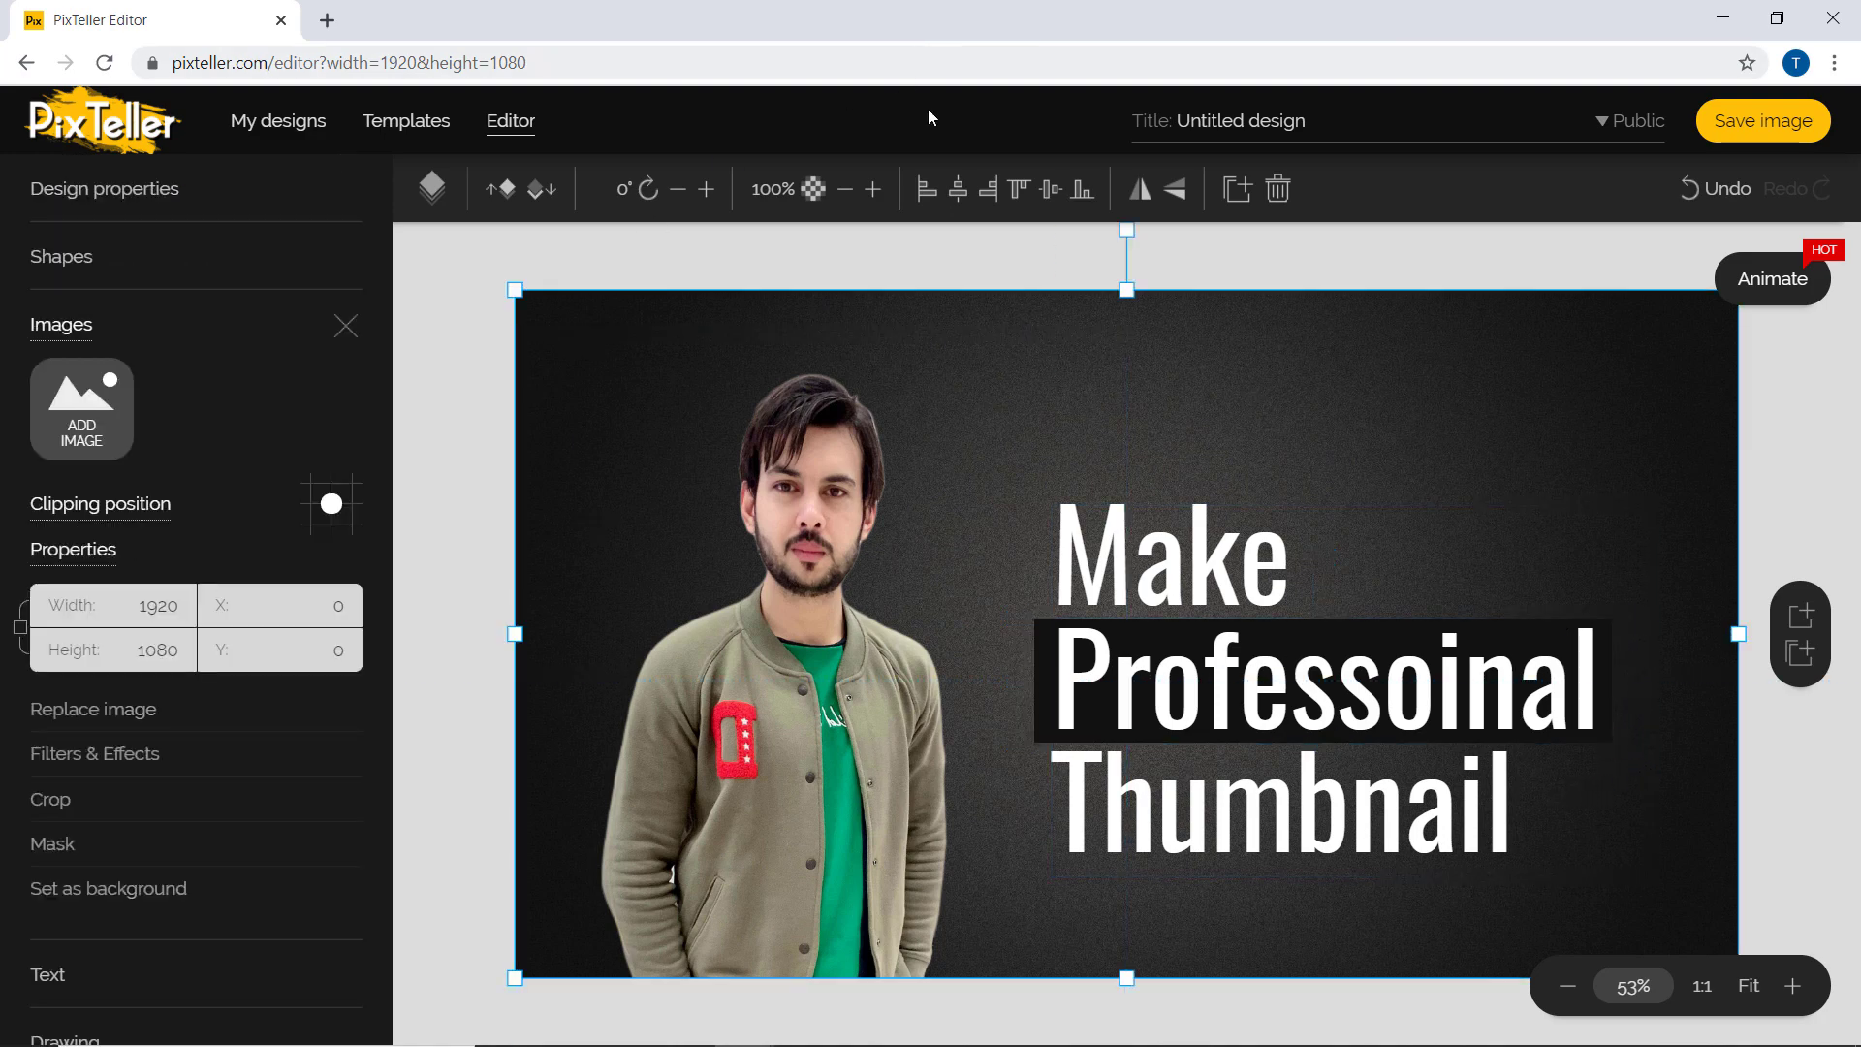
{"action": "left_click", "coordinate": [347, 328]}
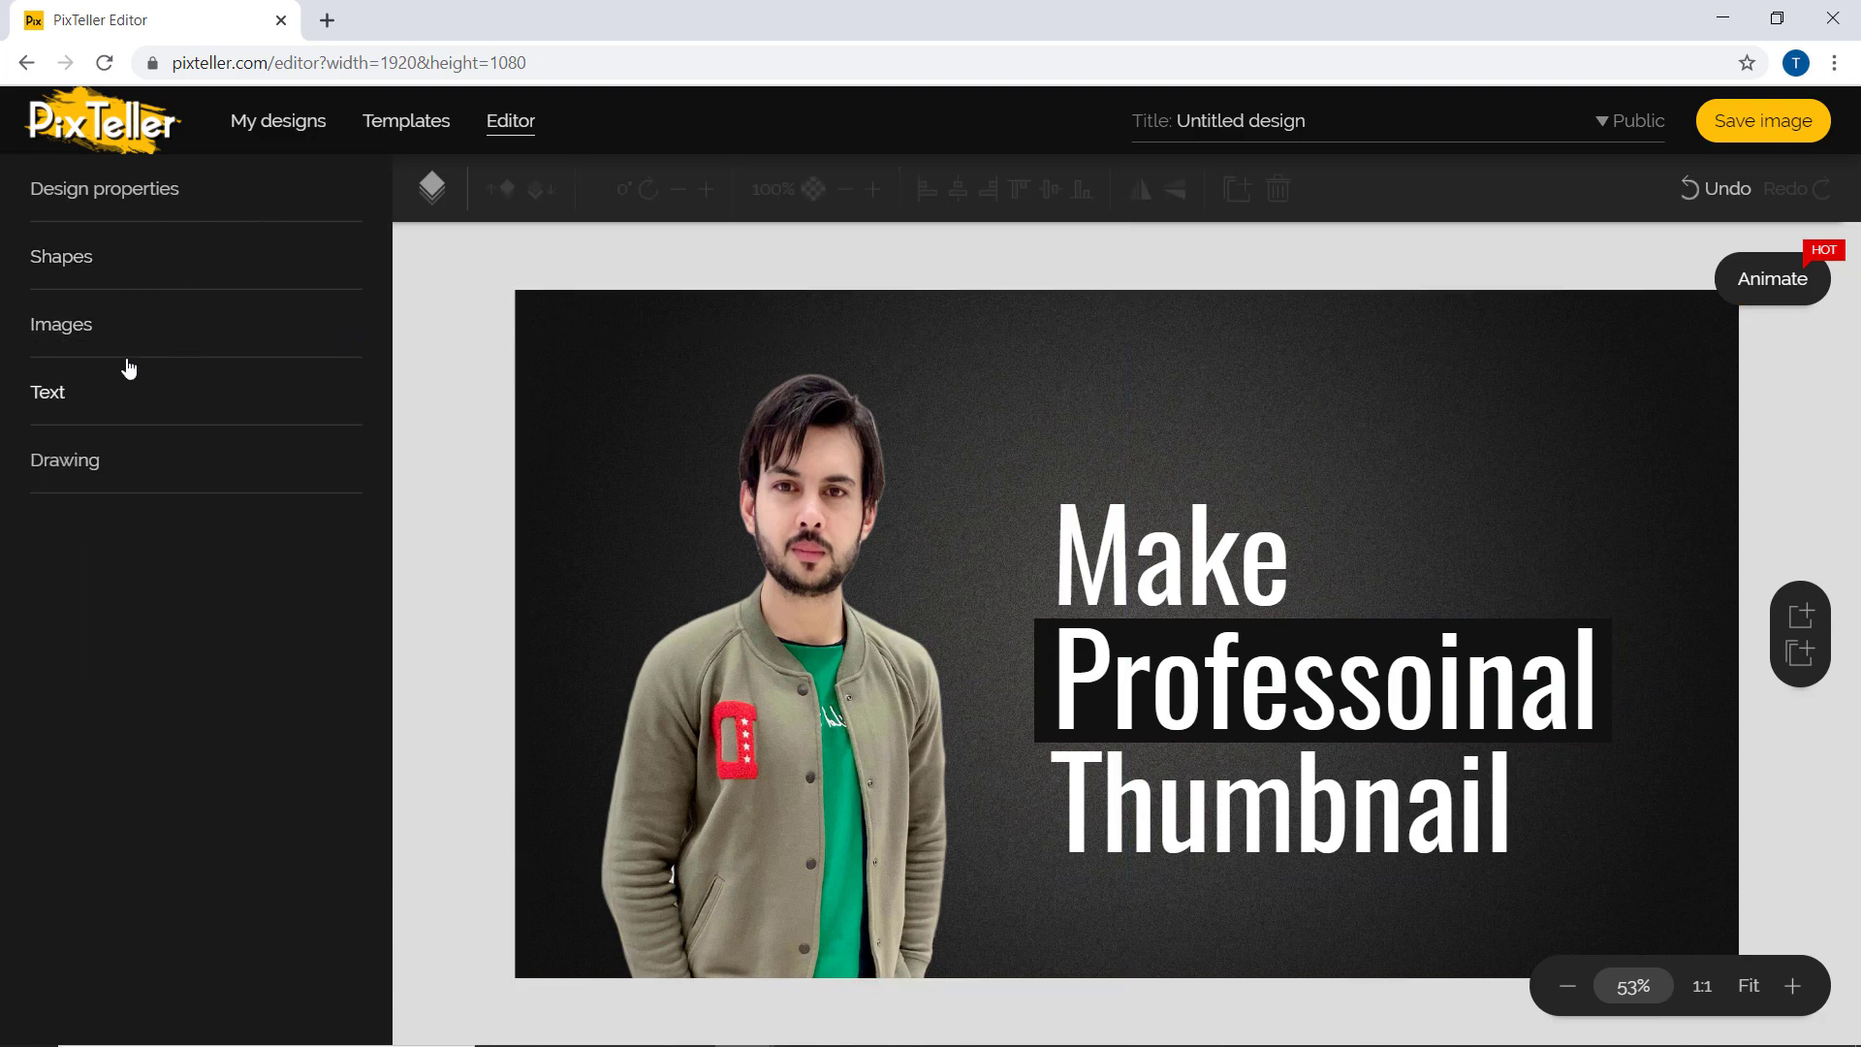
- Upload the USB TRICKS image from the computer
{"action": "left_click", "coordinate": [90, 353]}
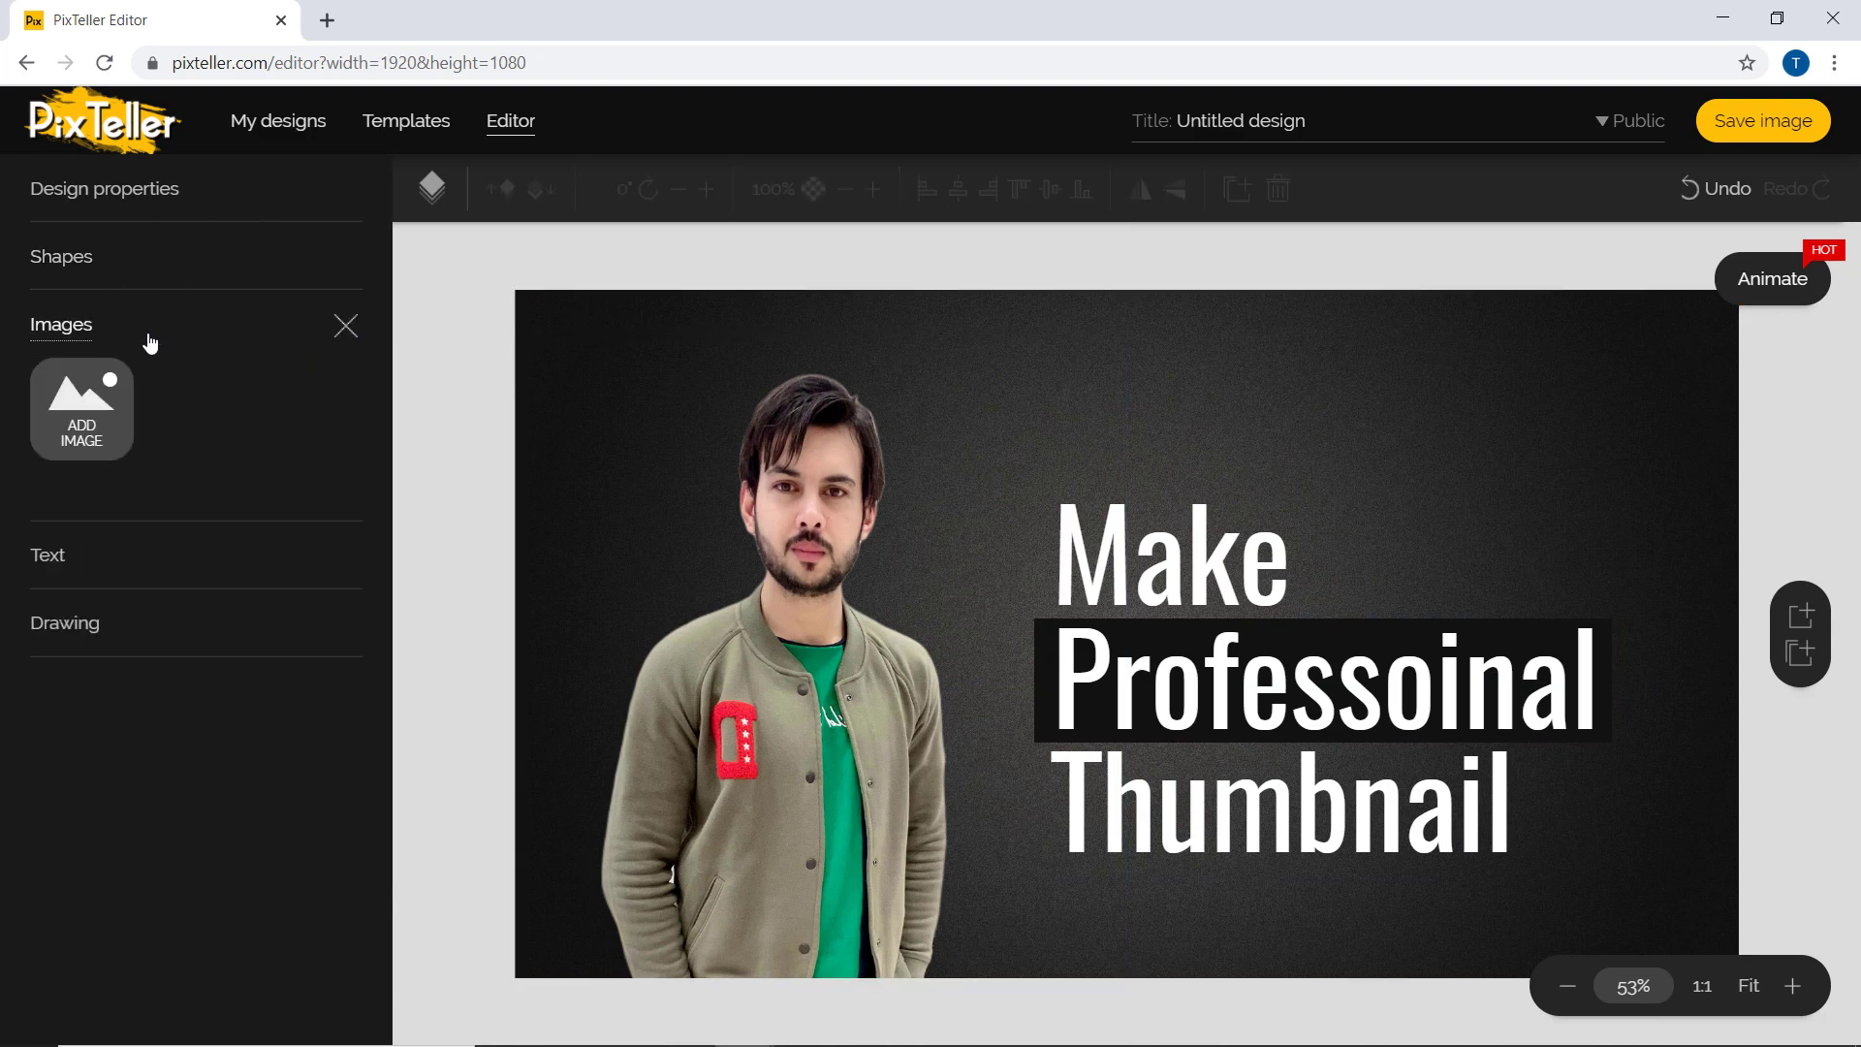
{"action": "left_click", "coordinate": [100, 427]}
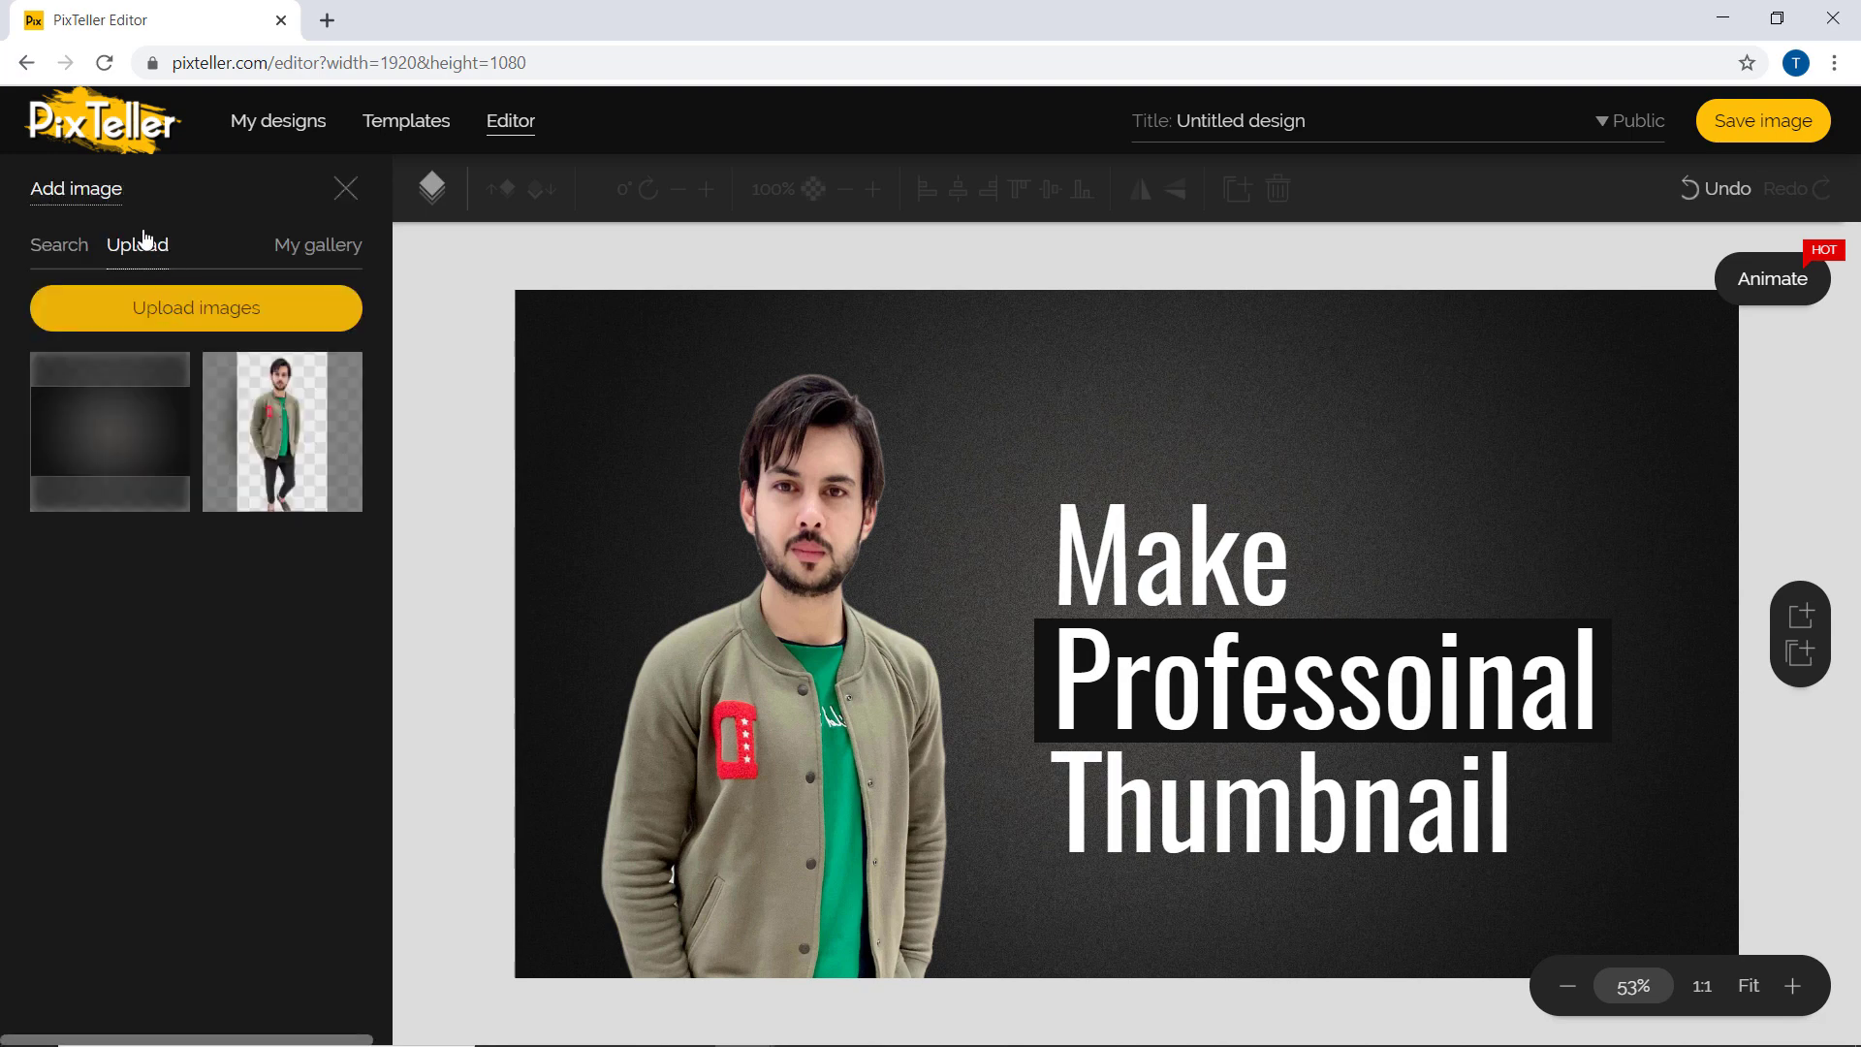
{"action": "left_click", "coordinate": [160, 330]}
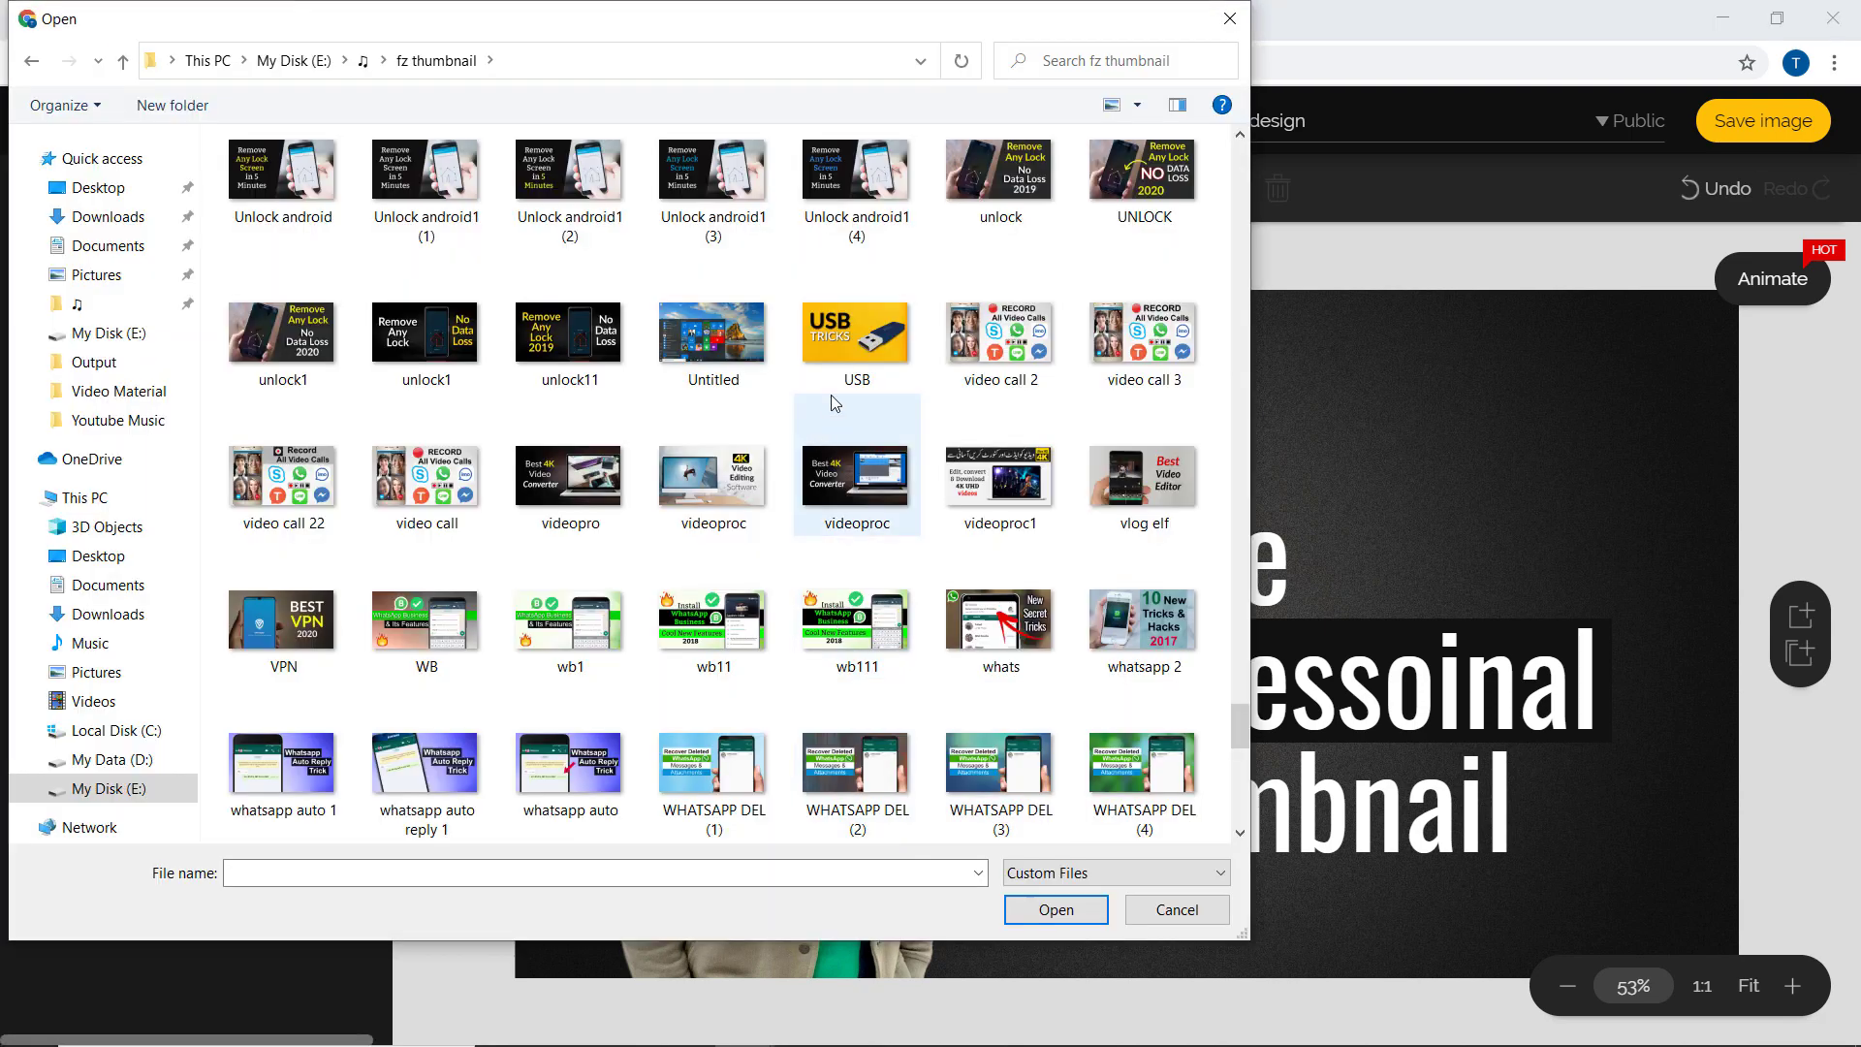
{"action": "left_click", "coordinate": [869, 335]}
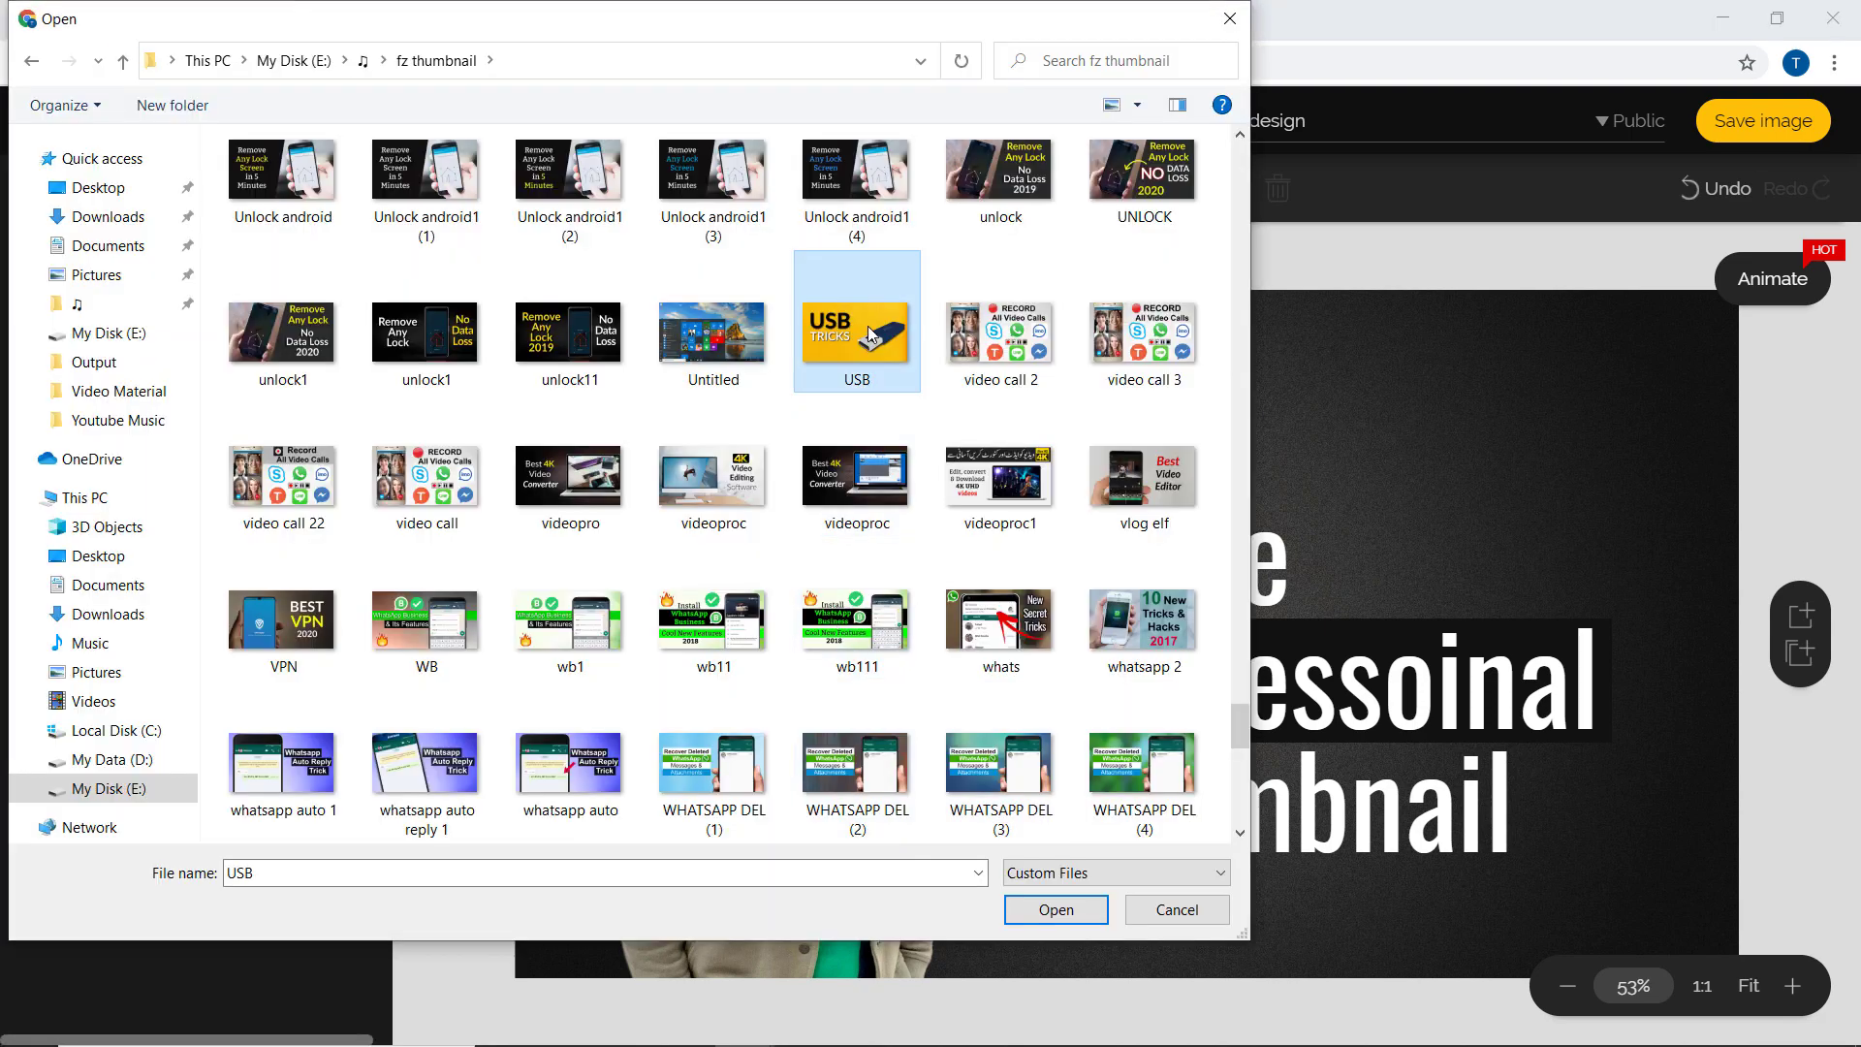
{"action": "left_click", "coordinate": [1055, 909]}
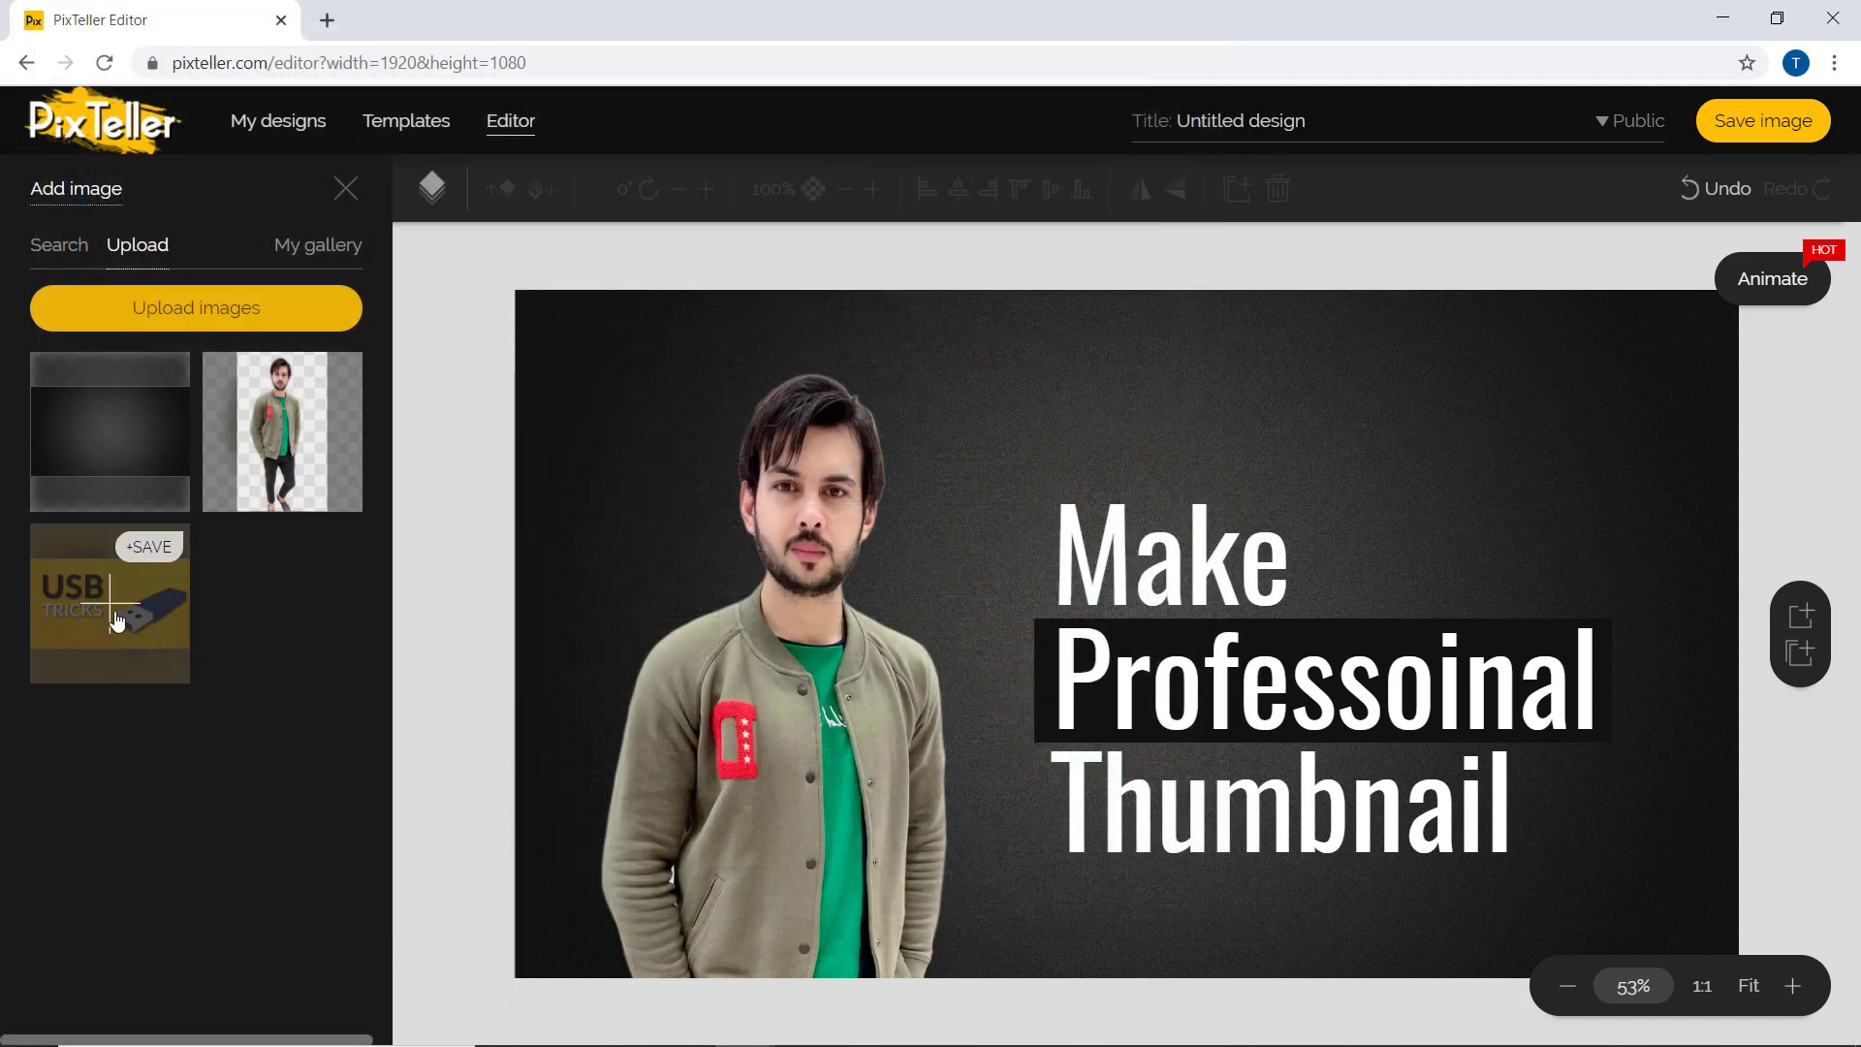
- Insert the USB image, enlarge it to 265×148, and move it above the headline
{"action": "left_click", "coordinate": [114, 621]}
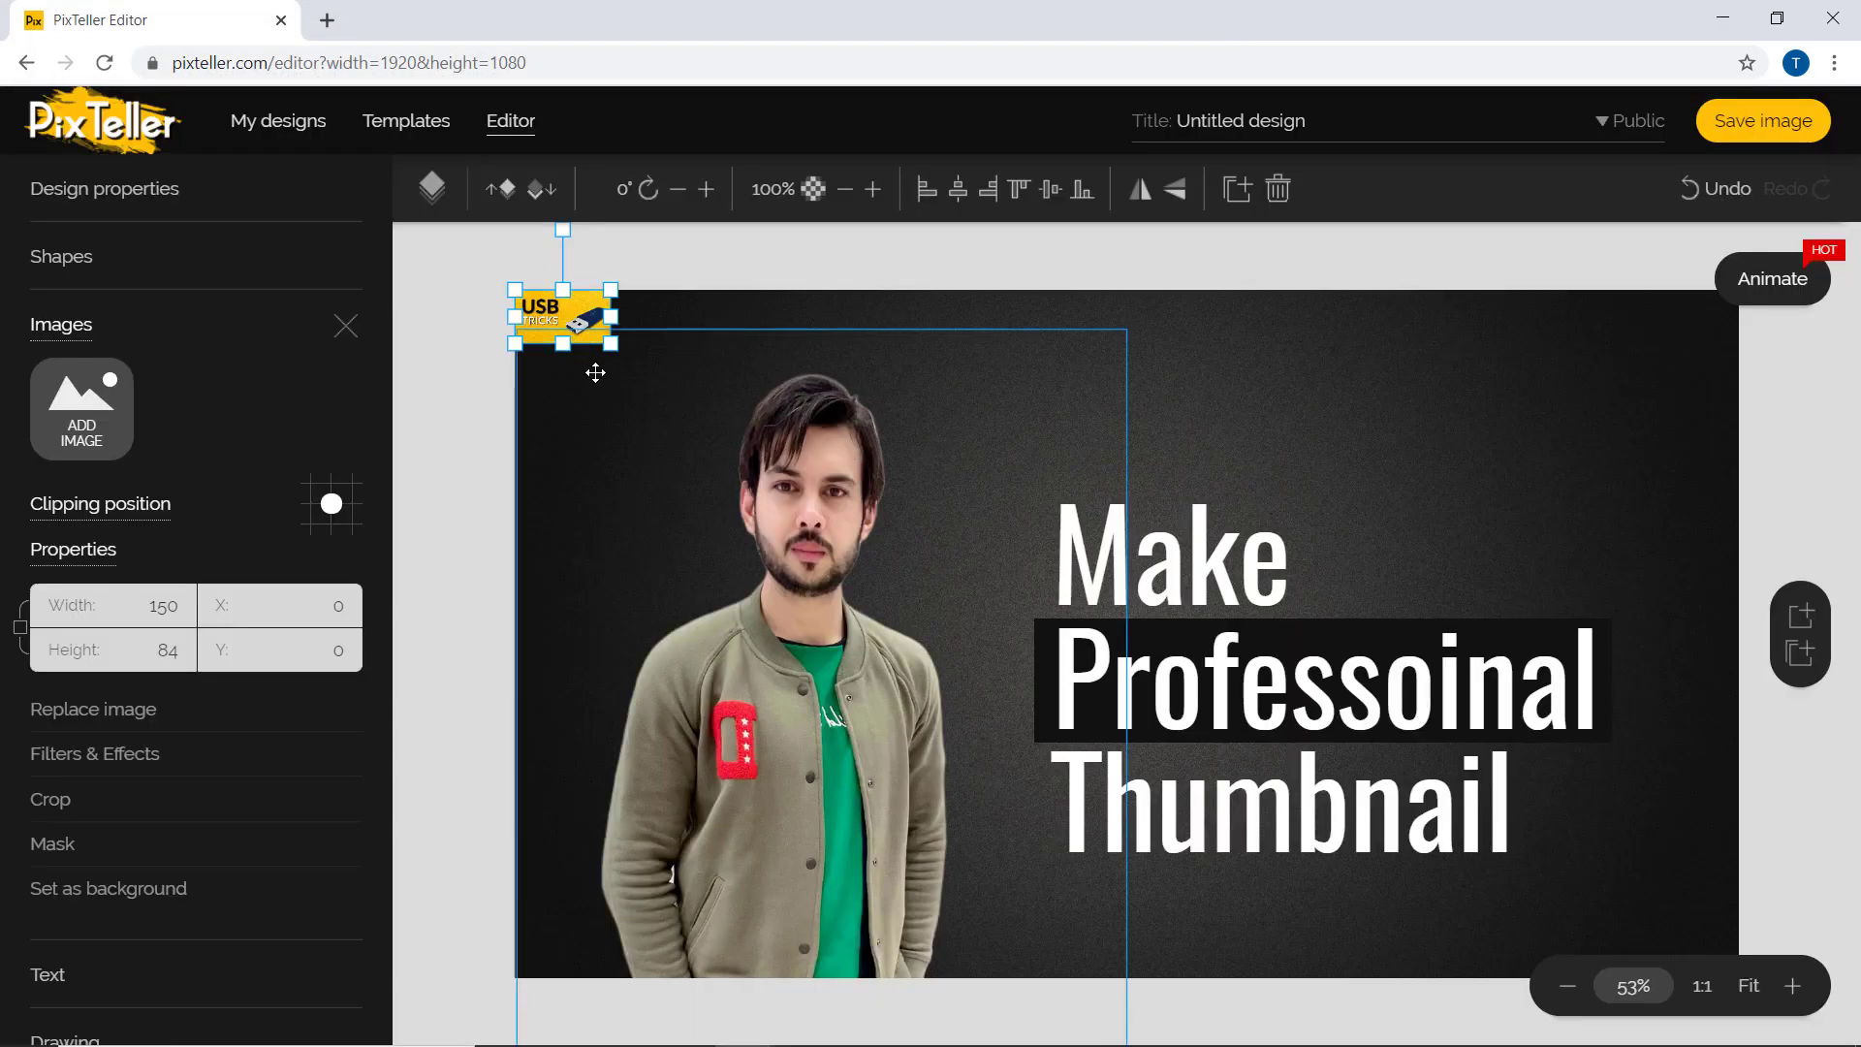
{"action": "left_click_drag", "start_coordinate": [617, 345], "coordinate": [686, 384]}
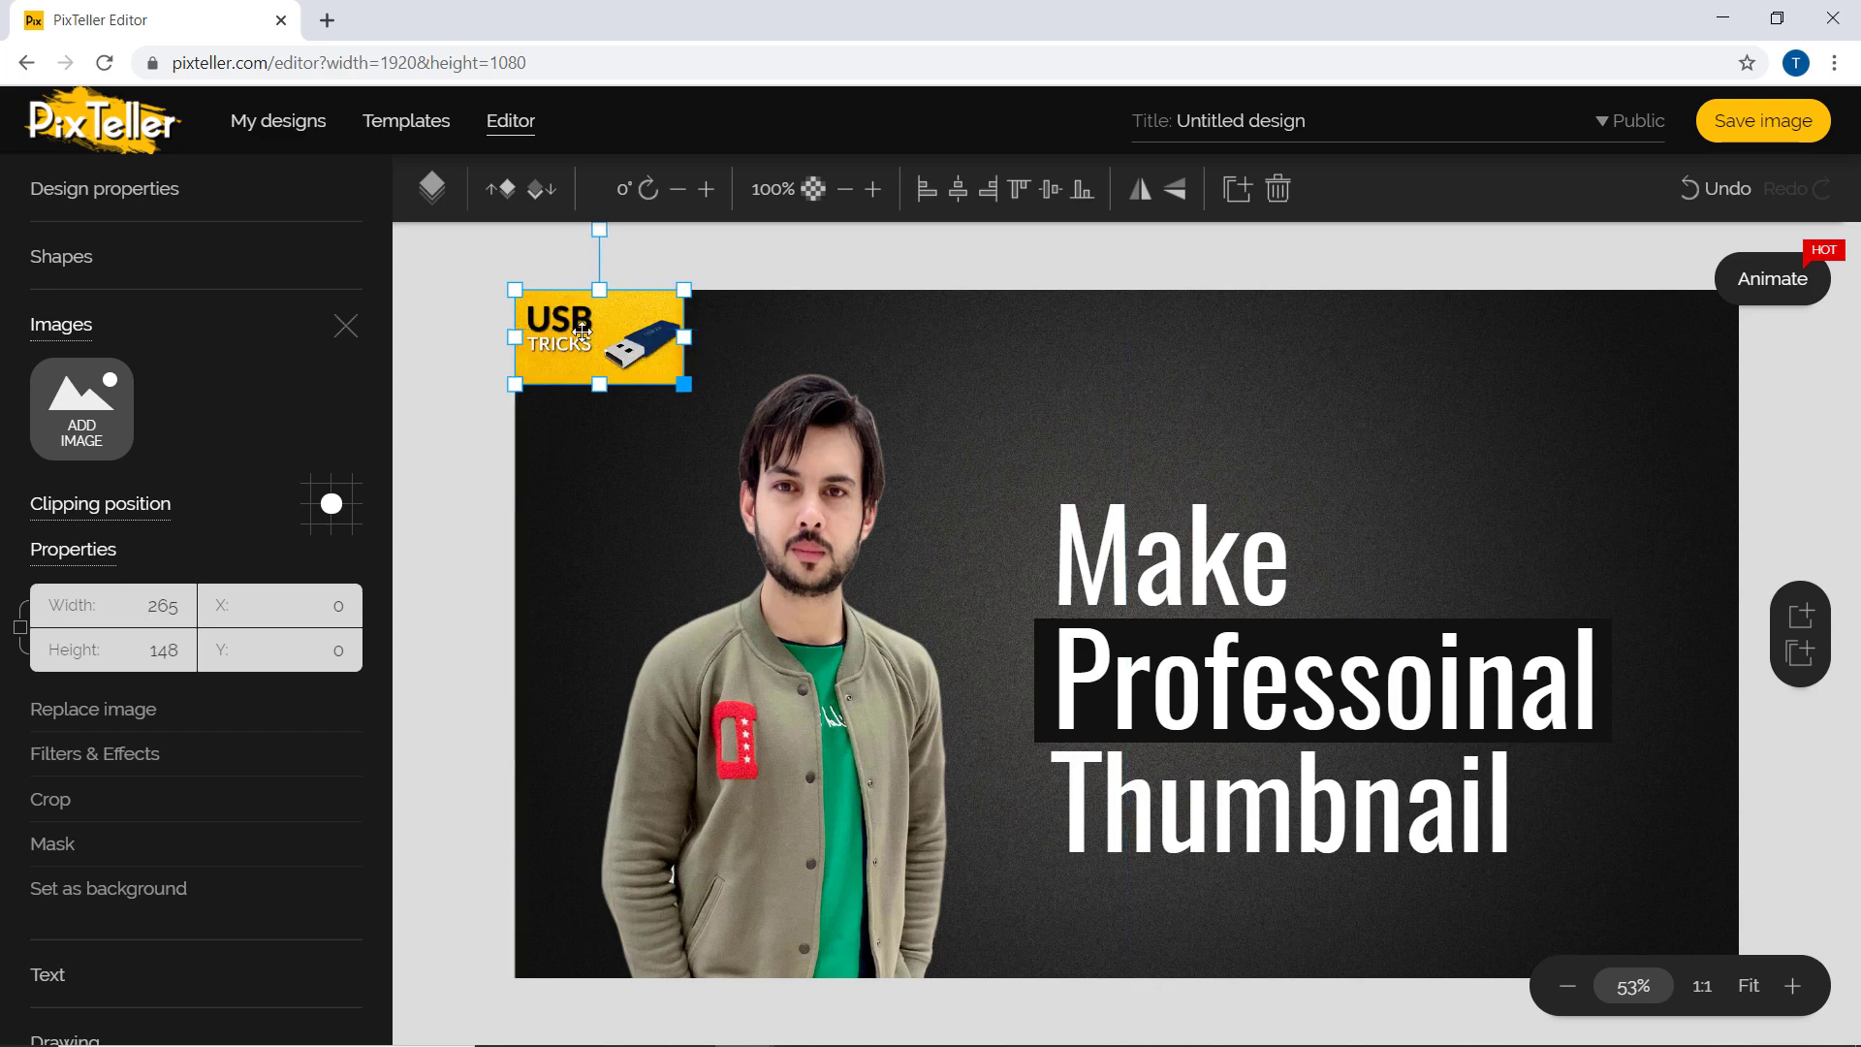
{"action": "left_click_drag", "start_coordinate": [973, 351], "coordinate": [1129, 388]}
{"action": "scroll", "coordinate": [141, 605], "scroll_direction": "down", "scroll_amount": 2}
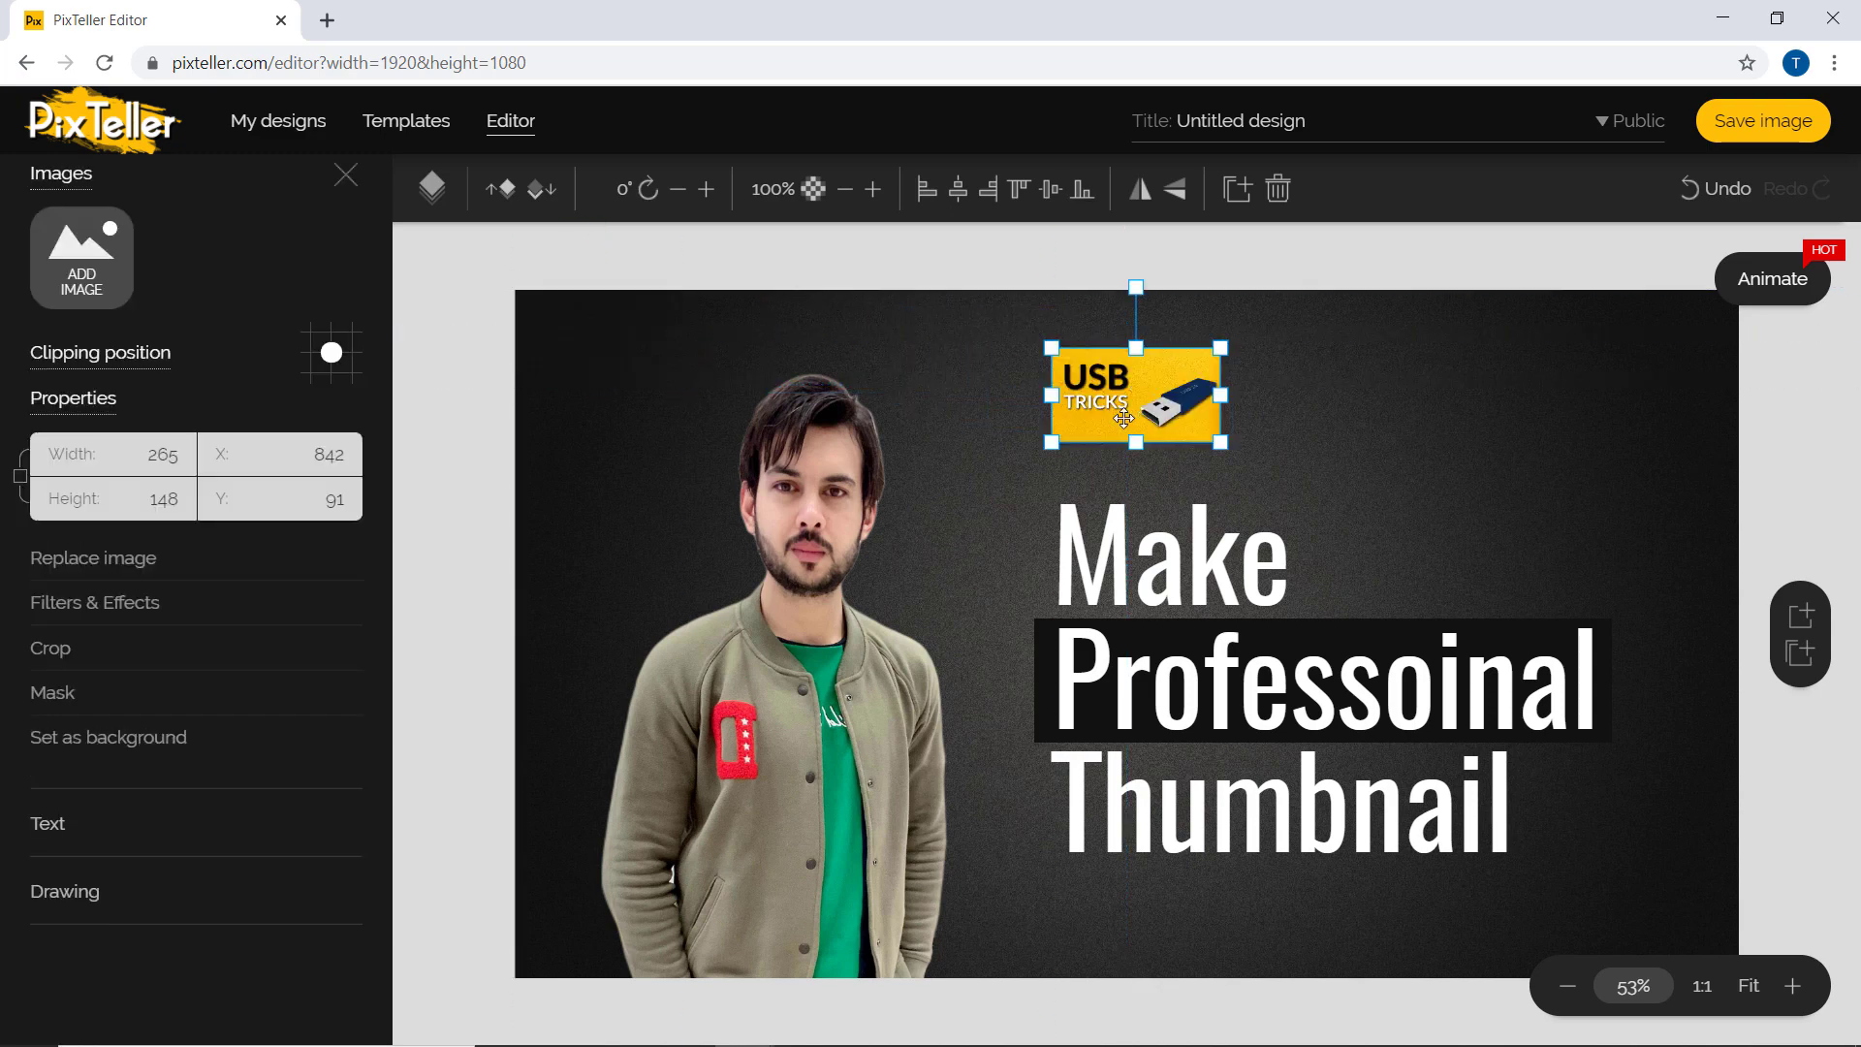
- Give the USB image a white border of size 5
{"action": "left_click", "coordinate": [141, 606]}
{"action": "left_click", "coordinate": [64, 816]}
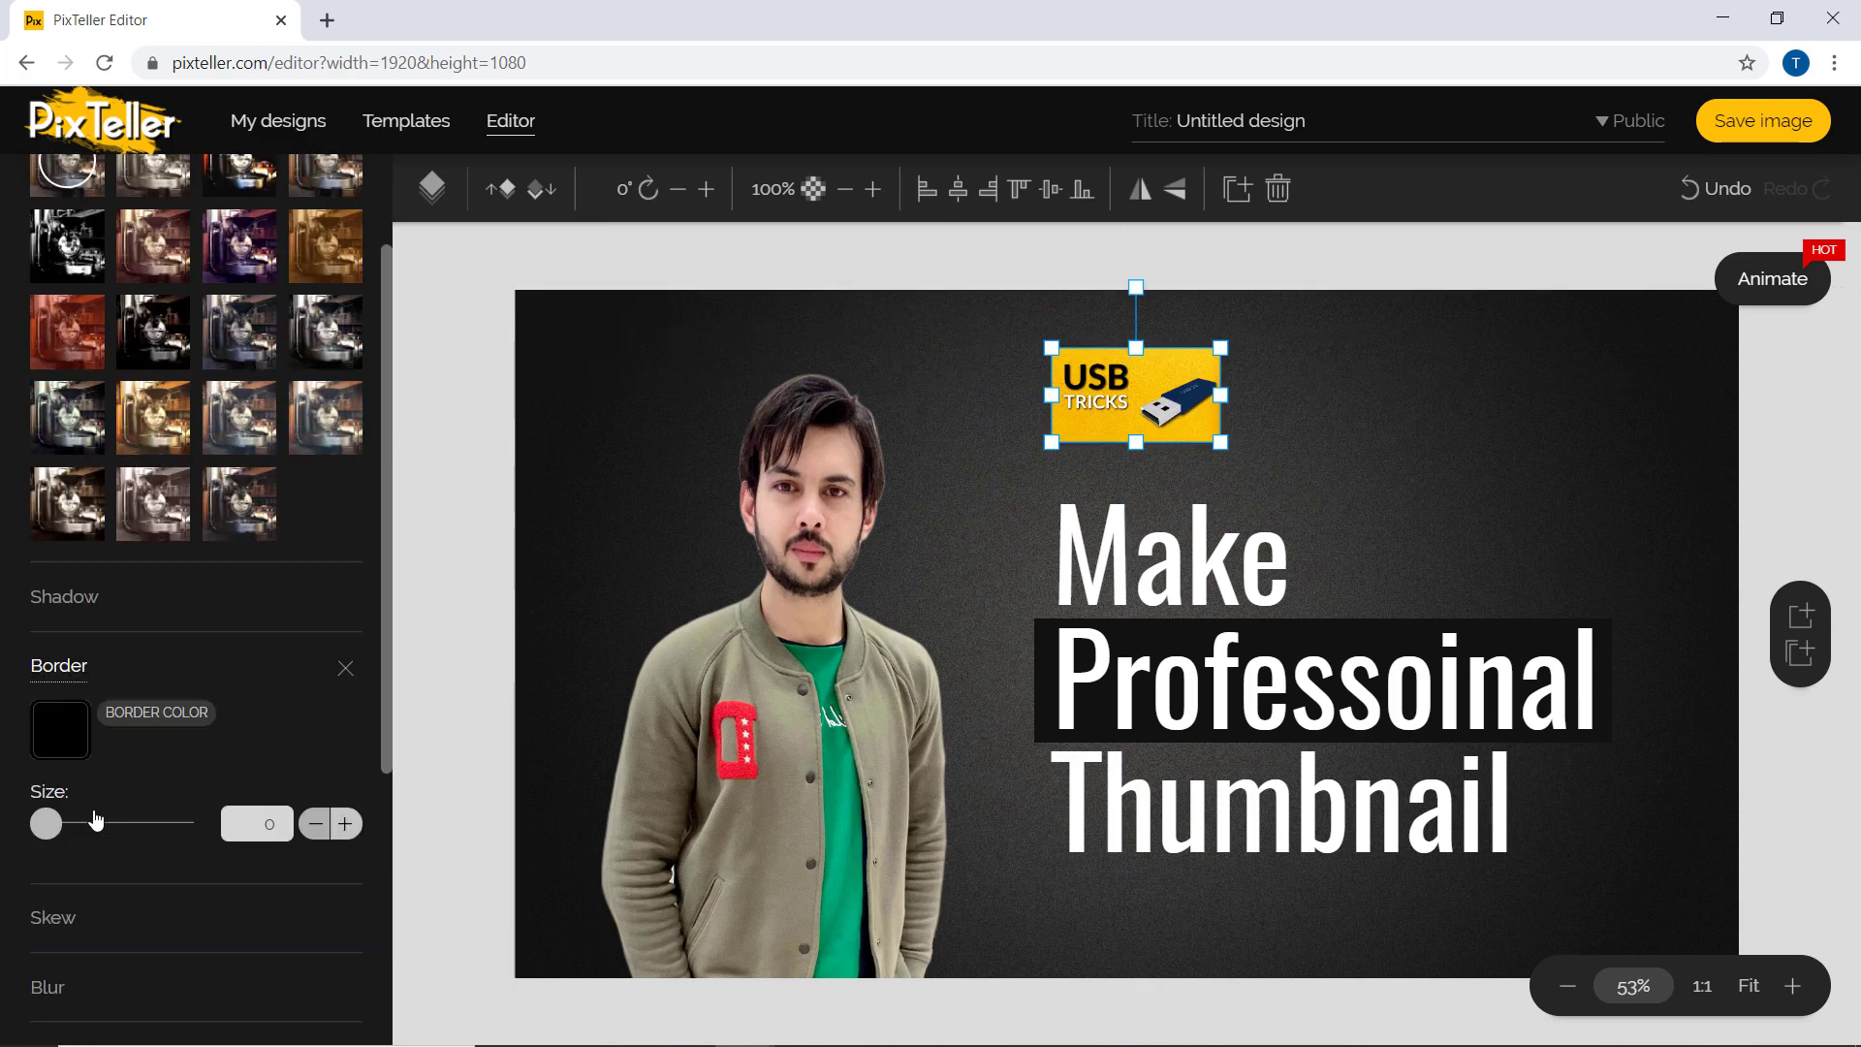
{"action": "left_click", "coordinate": [65, 749]}
{"action": "left_click", "coordinate": [104, 915]}
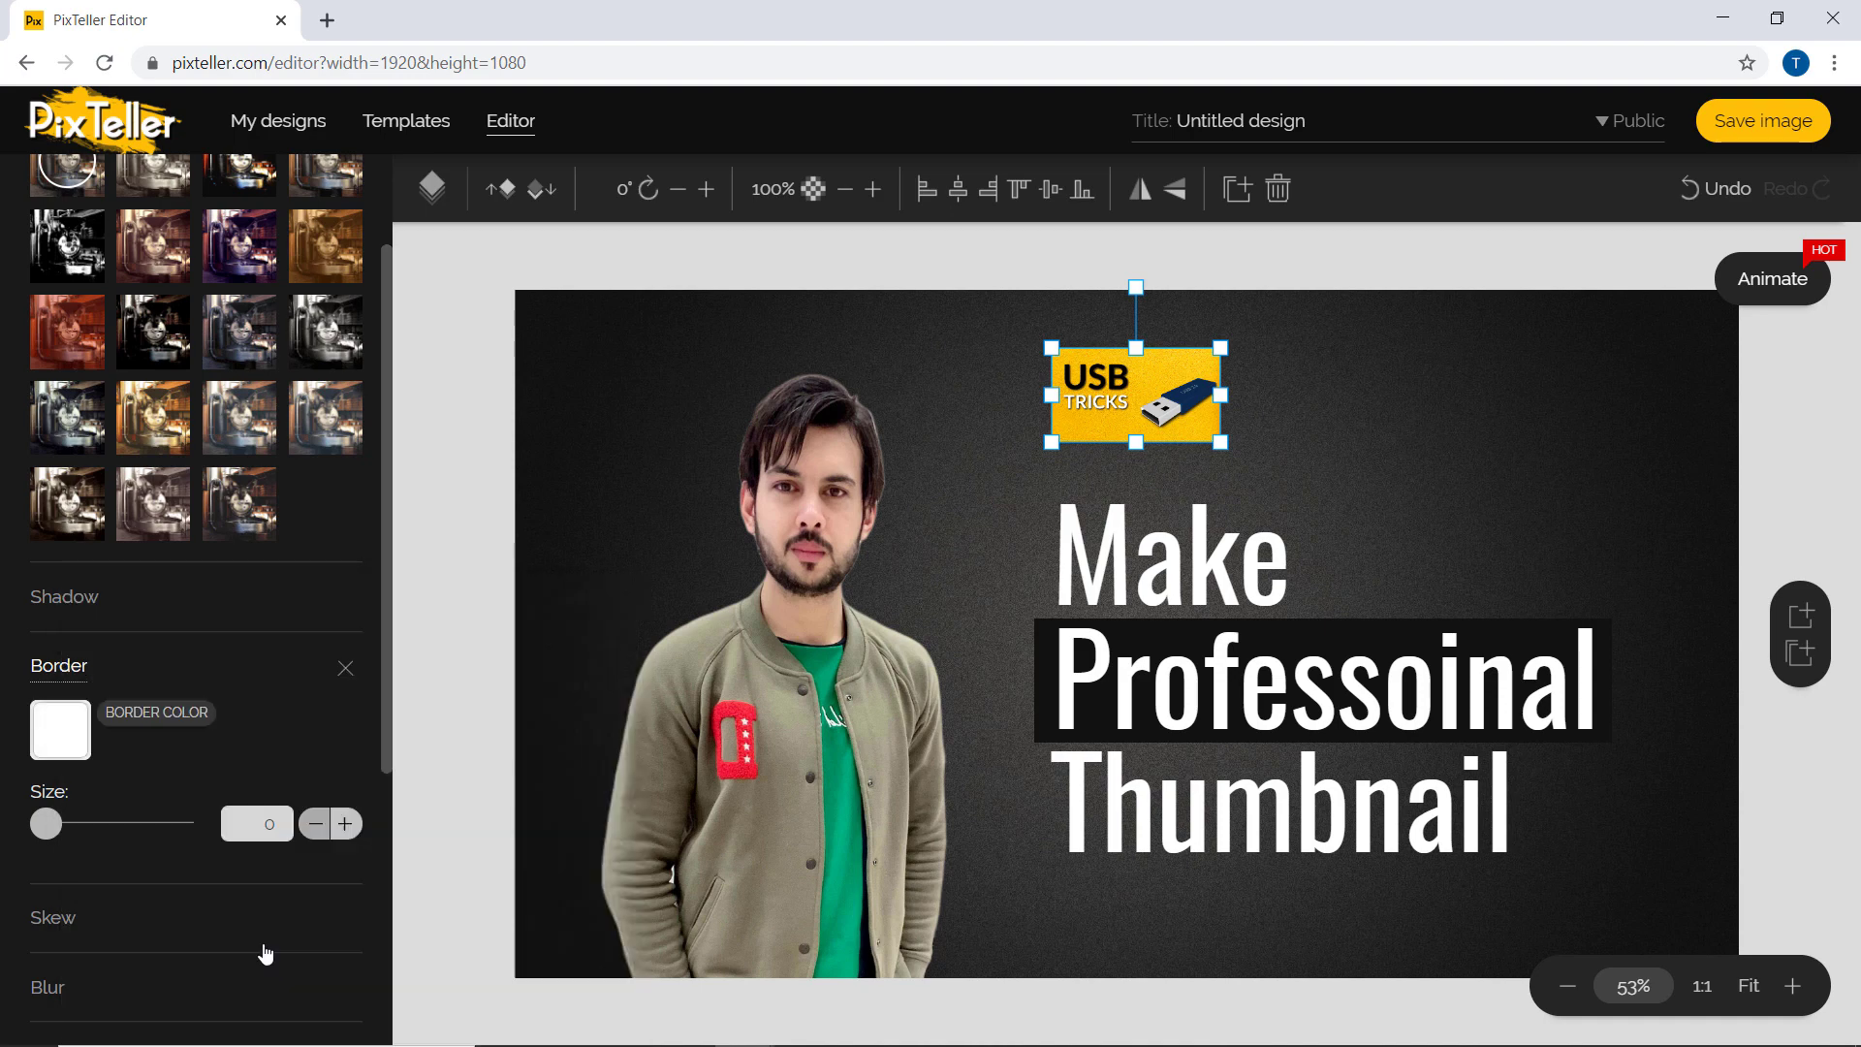
{"action": "left_click", "coordinate": [346, 824]}
{"action": "left_click", "coordinate": [346, 823]}
{"action": "left_click", "coordinate": [346, 824]}
{"action": "left_click", "coordinate": [346, 824]}
{"action": "left_click", "coordinate": [346, 823]}
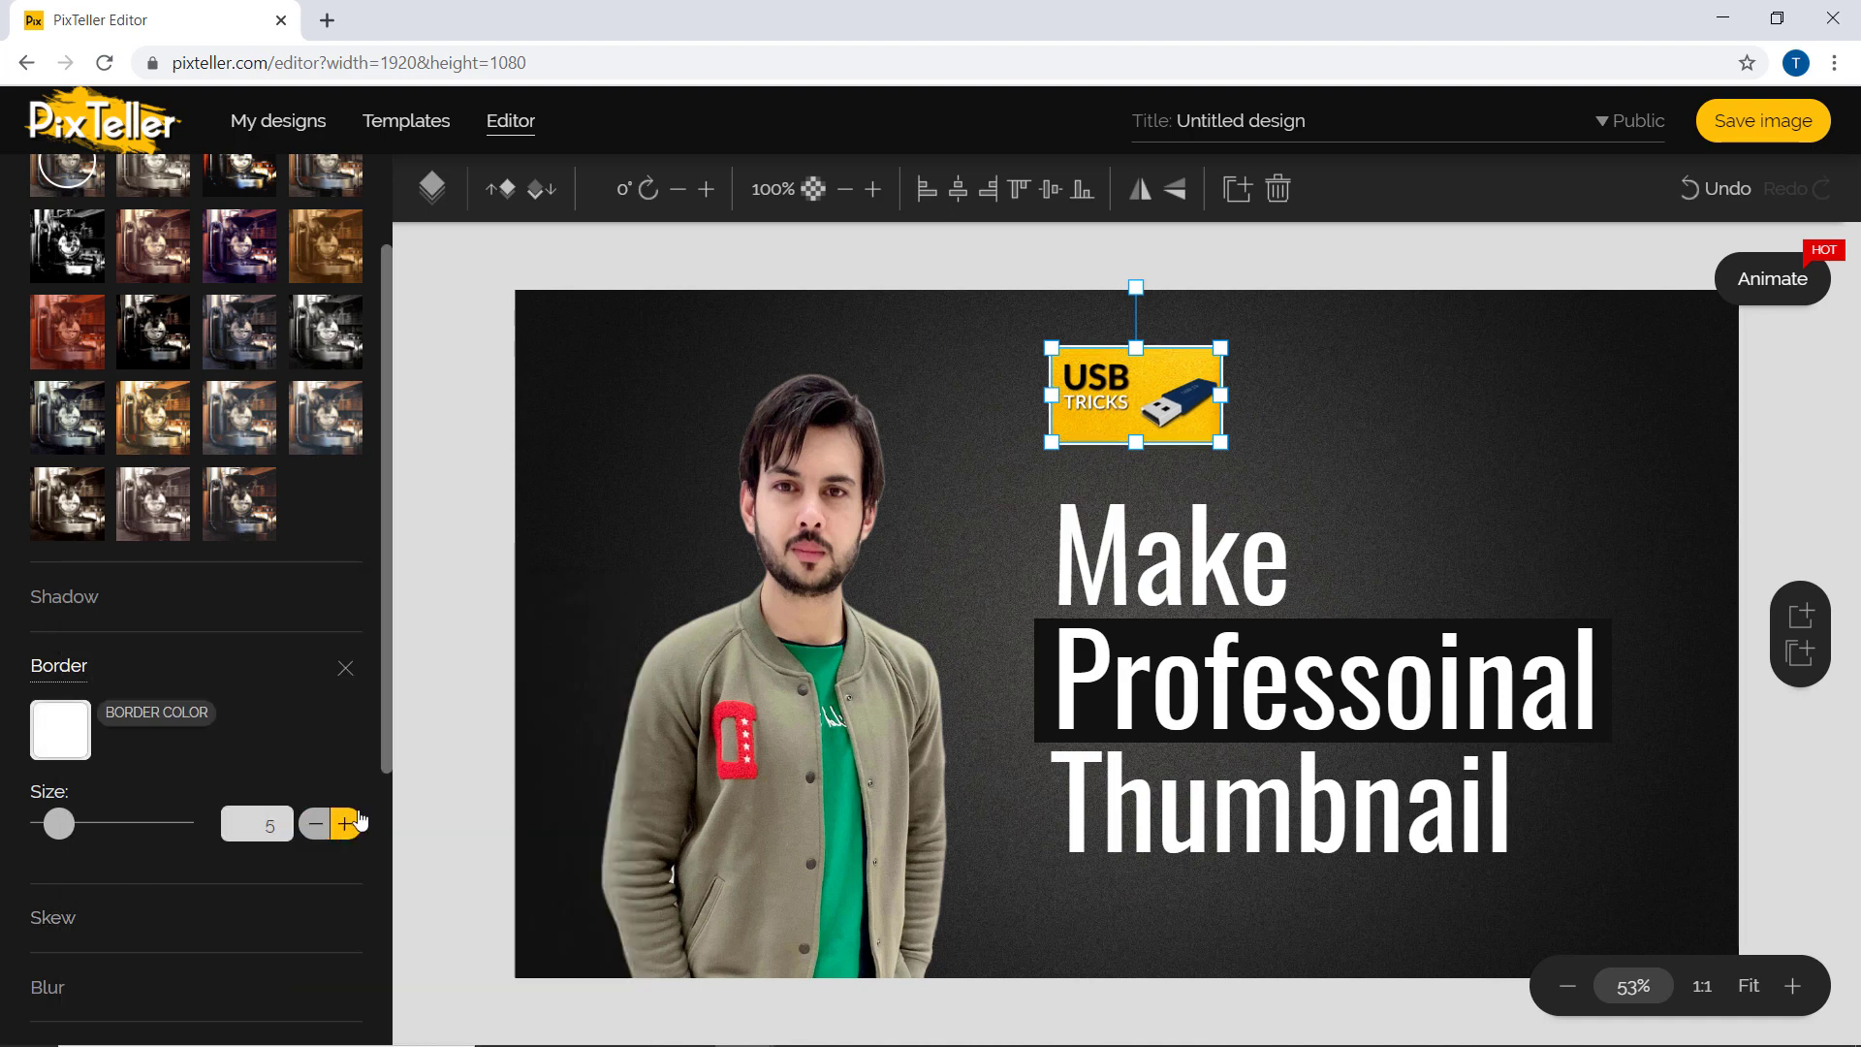
{"action": "scroll", "coordinate": [261, 863], "scroll_direction": "down", "scroll_amount": 3}
{"action": "left_click", "coordinate": [436, 578]}
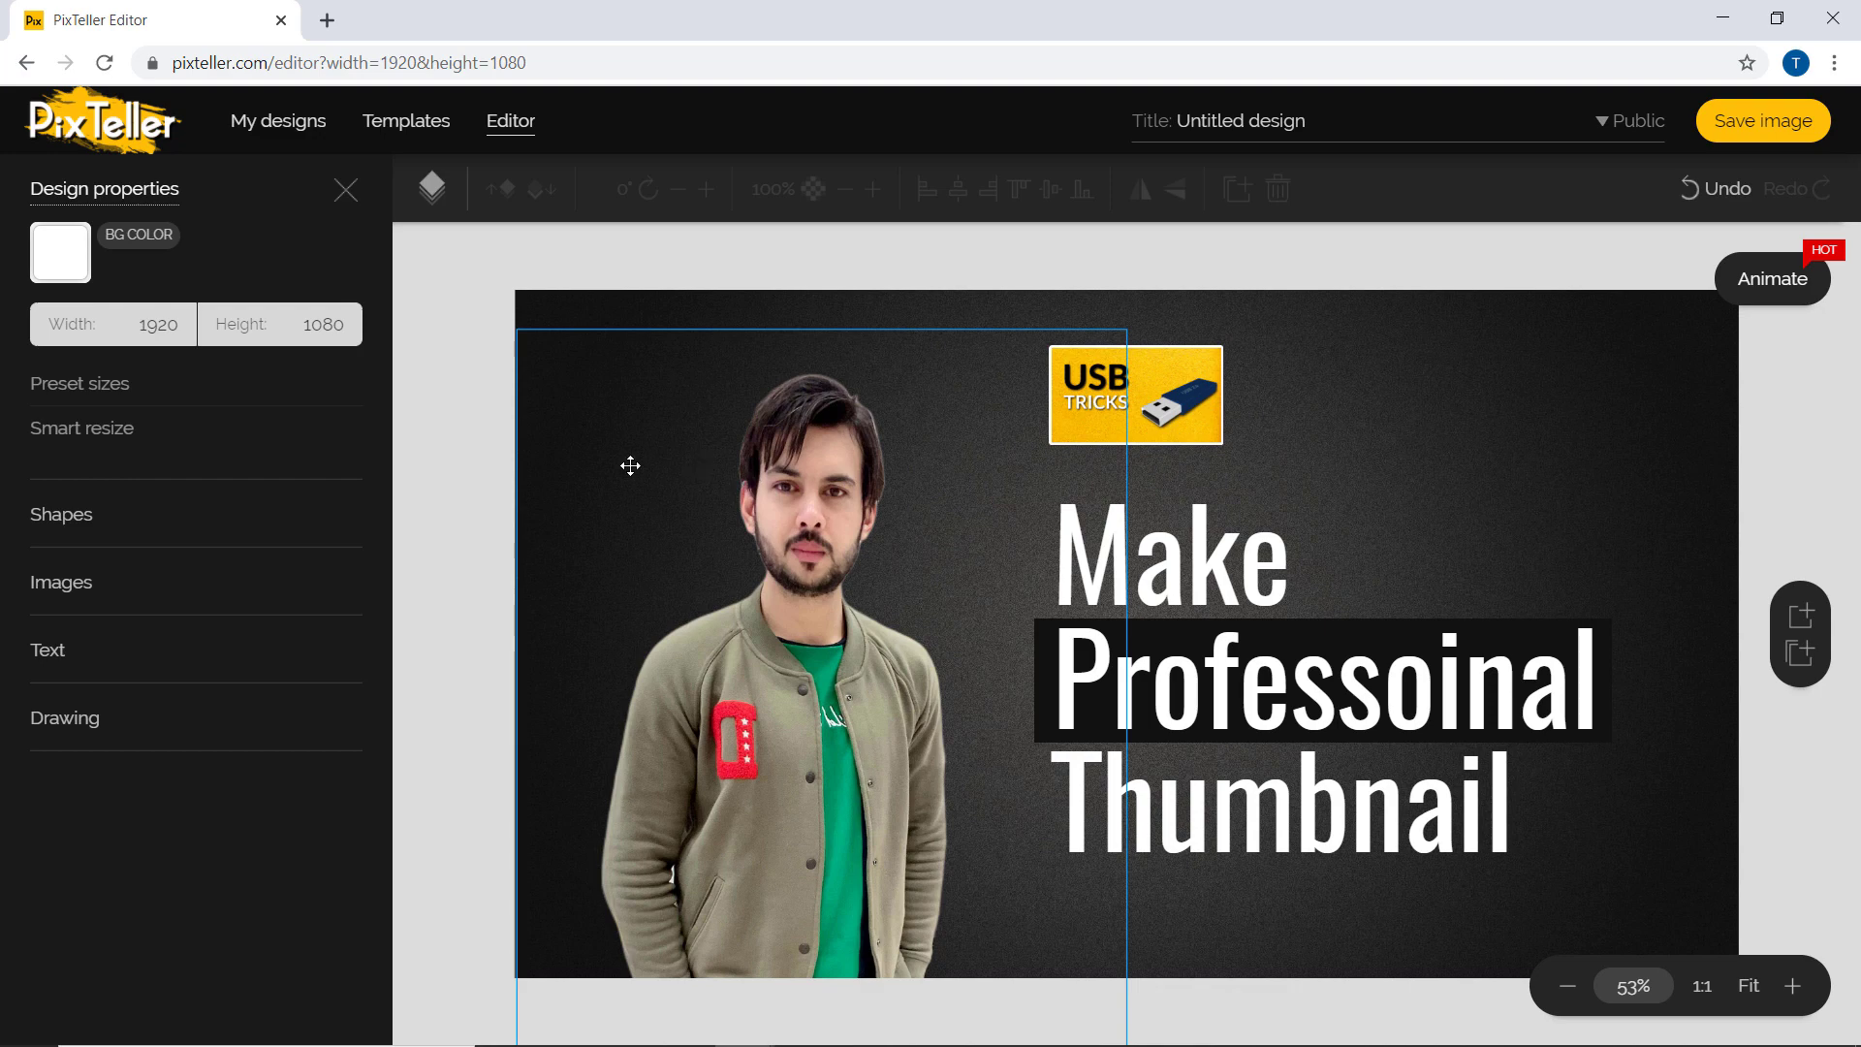
- Upload the Windows 10 product key image and place it beside USB TRICKS
{"action": "left_click", "coordinate": [244, 599]}
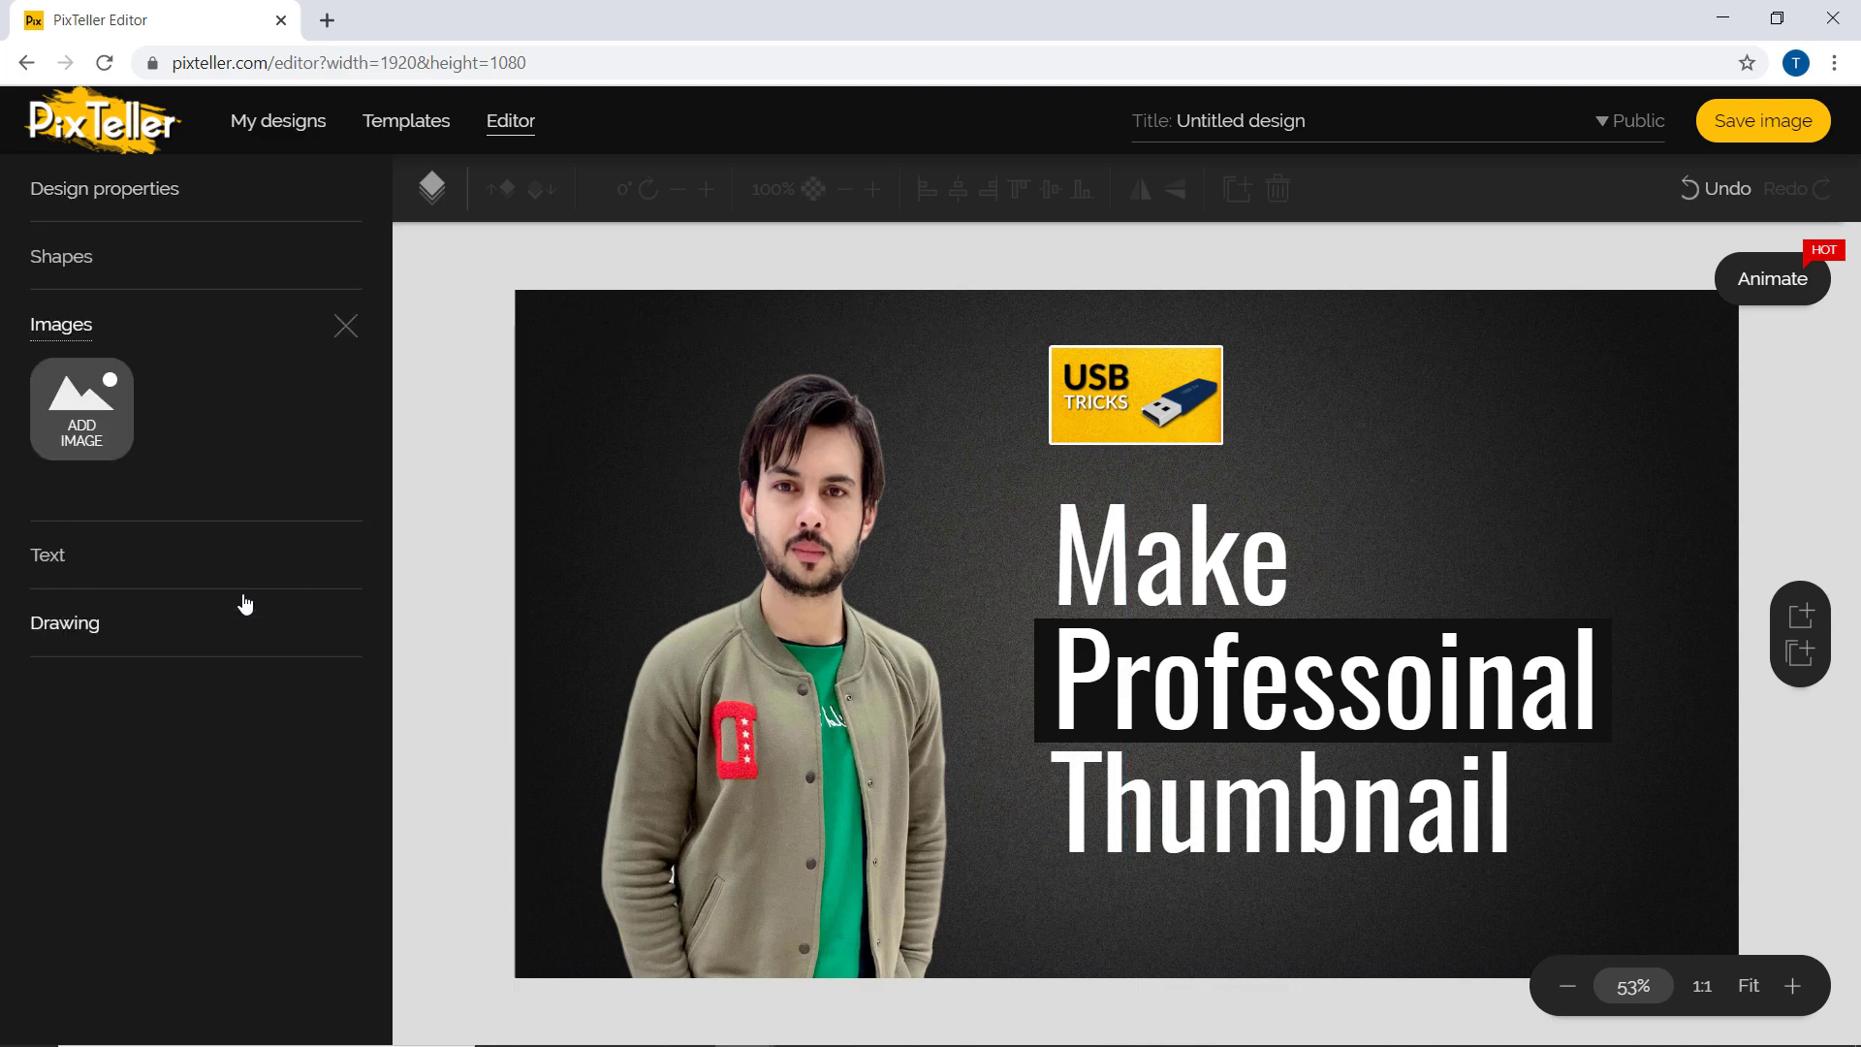
{"action": "left_click", "coordinate": [108, 401]}
{"action": "left_click", "coordinate": [170, 311]}
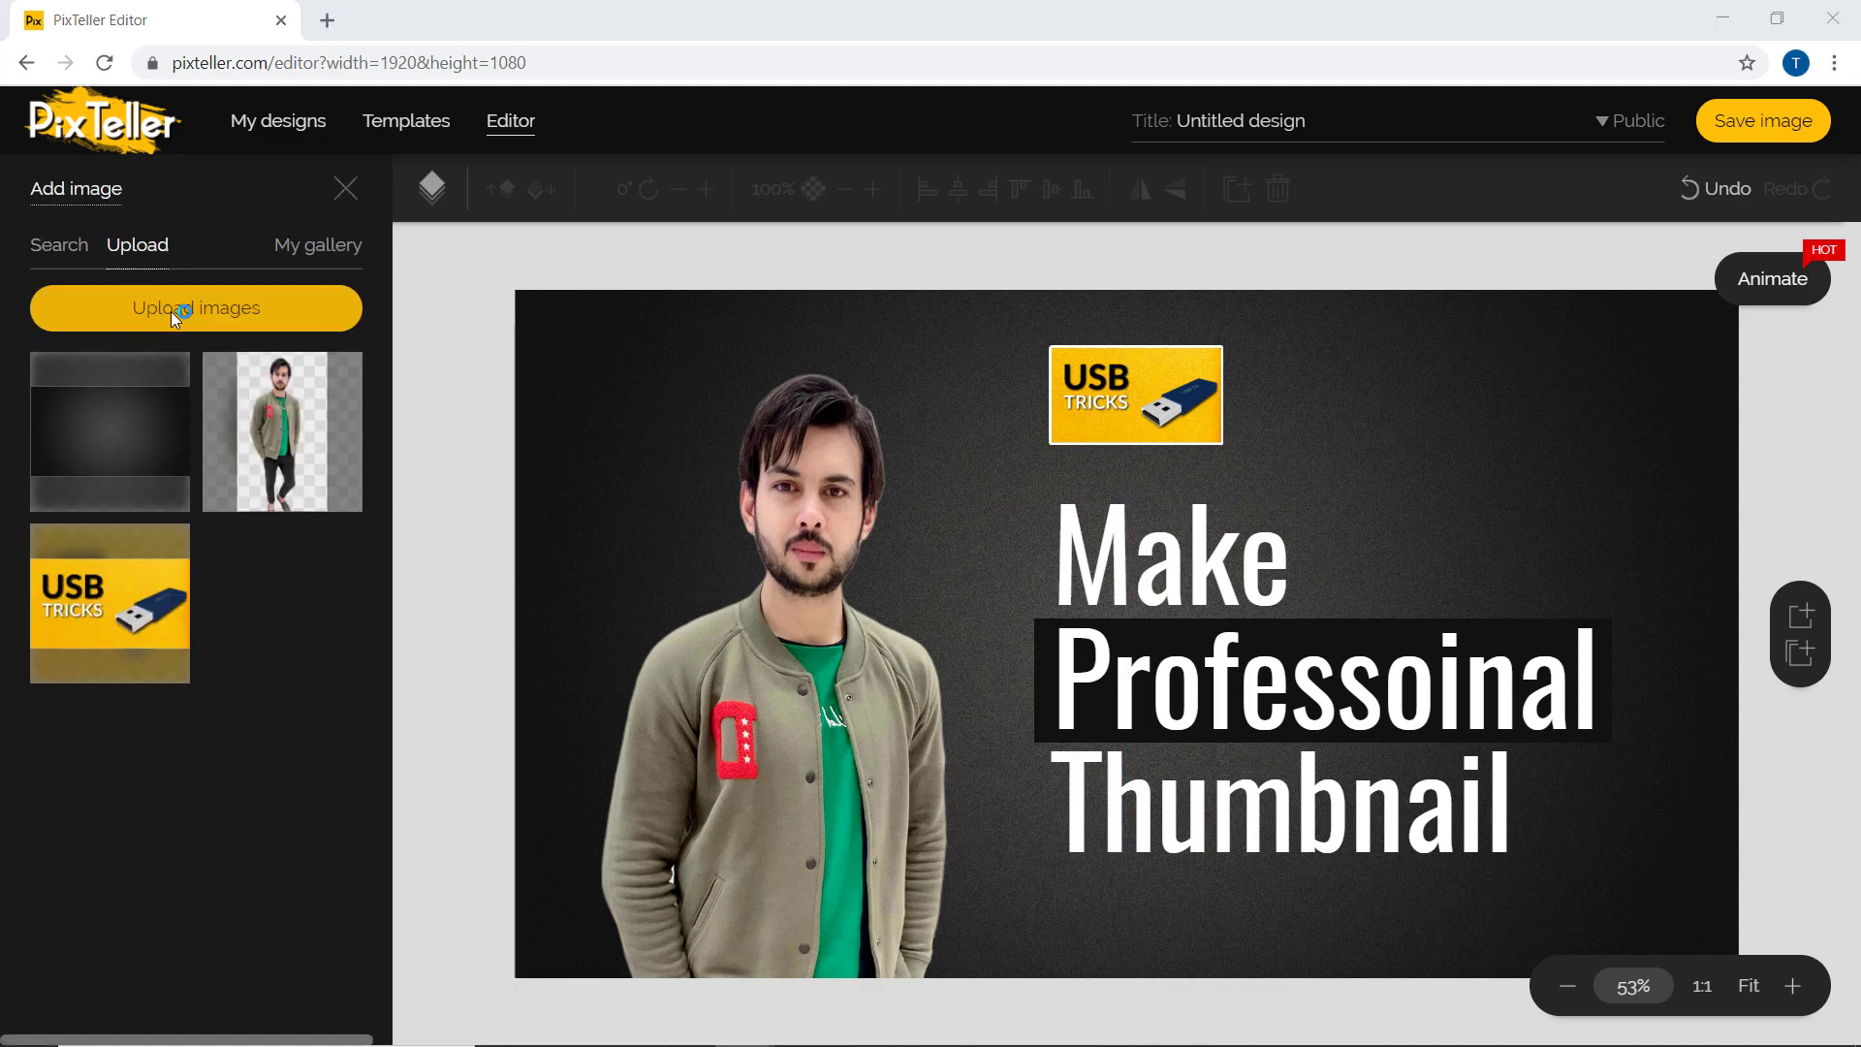
{"action": "left_click", "coordinate": [1056, 913]}
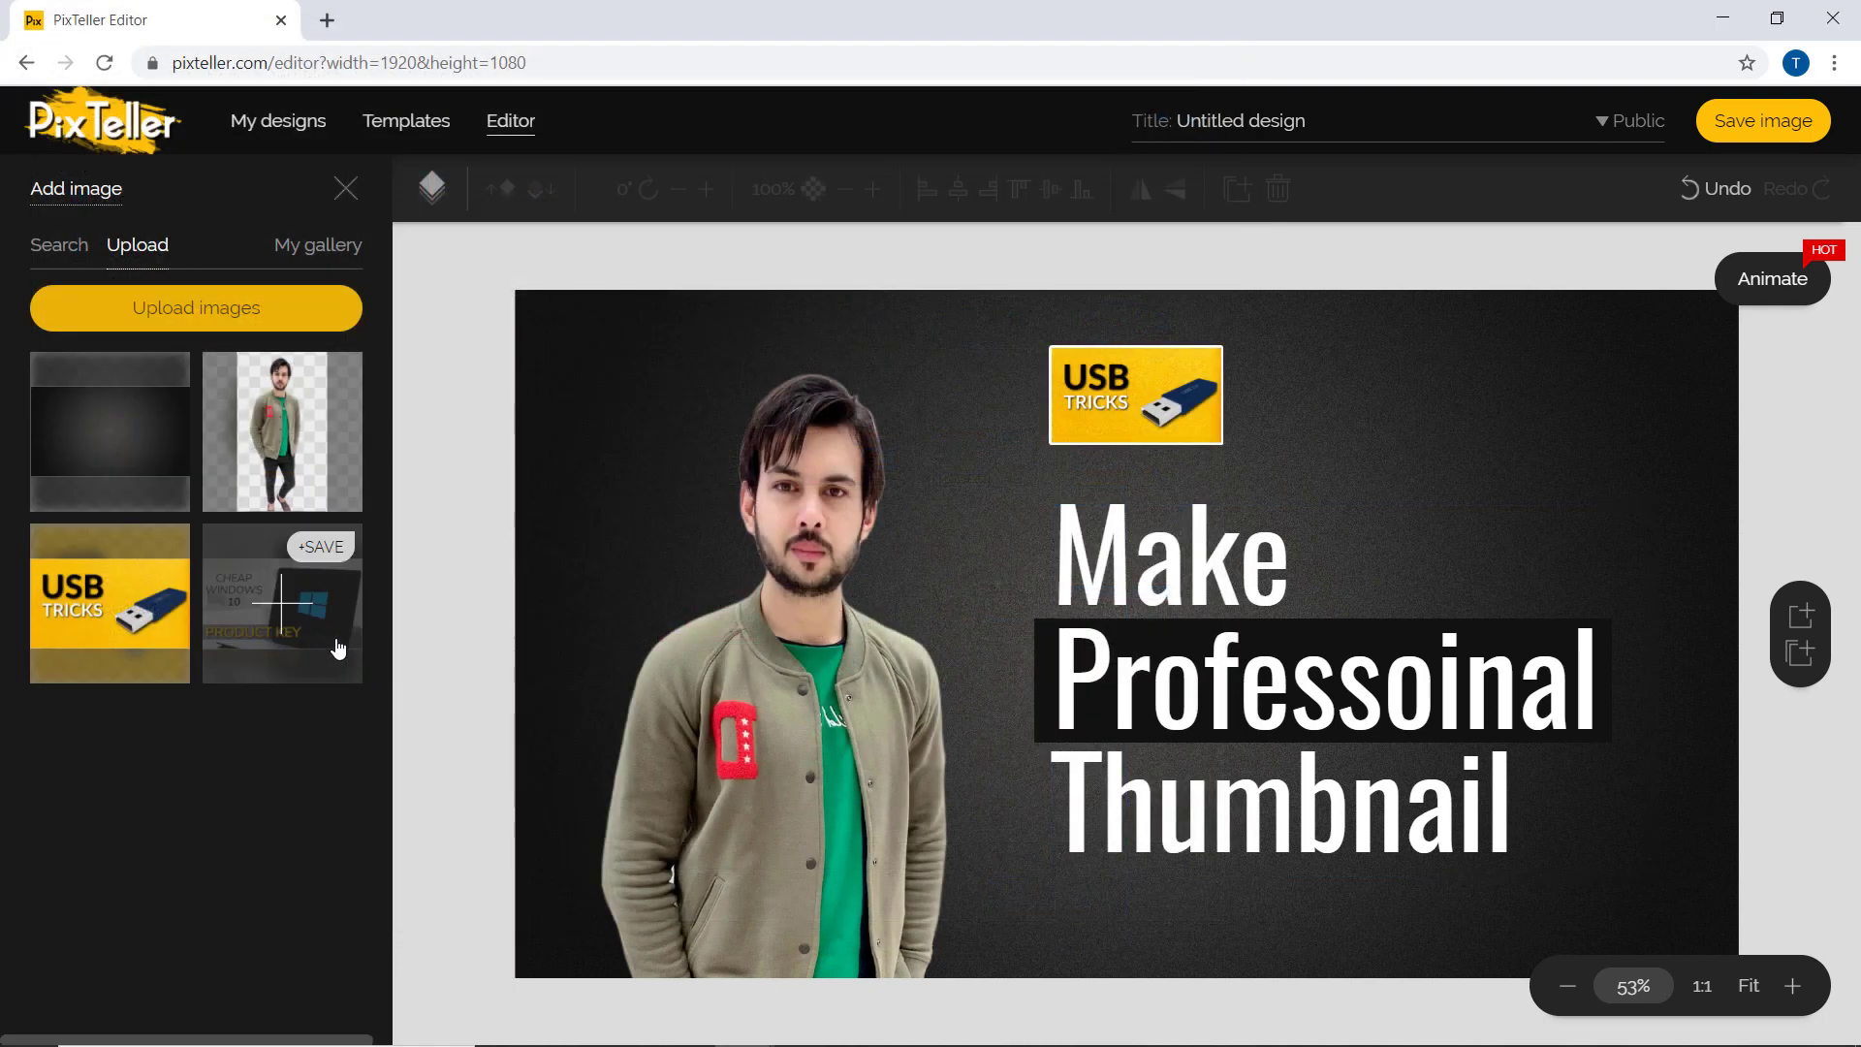
{"action": "left_click", "coordinate": [295, 611]}
{"action": "left_click_drag", "start_coordinate": [1085, 346], "coordinate": [1408, 447]}
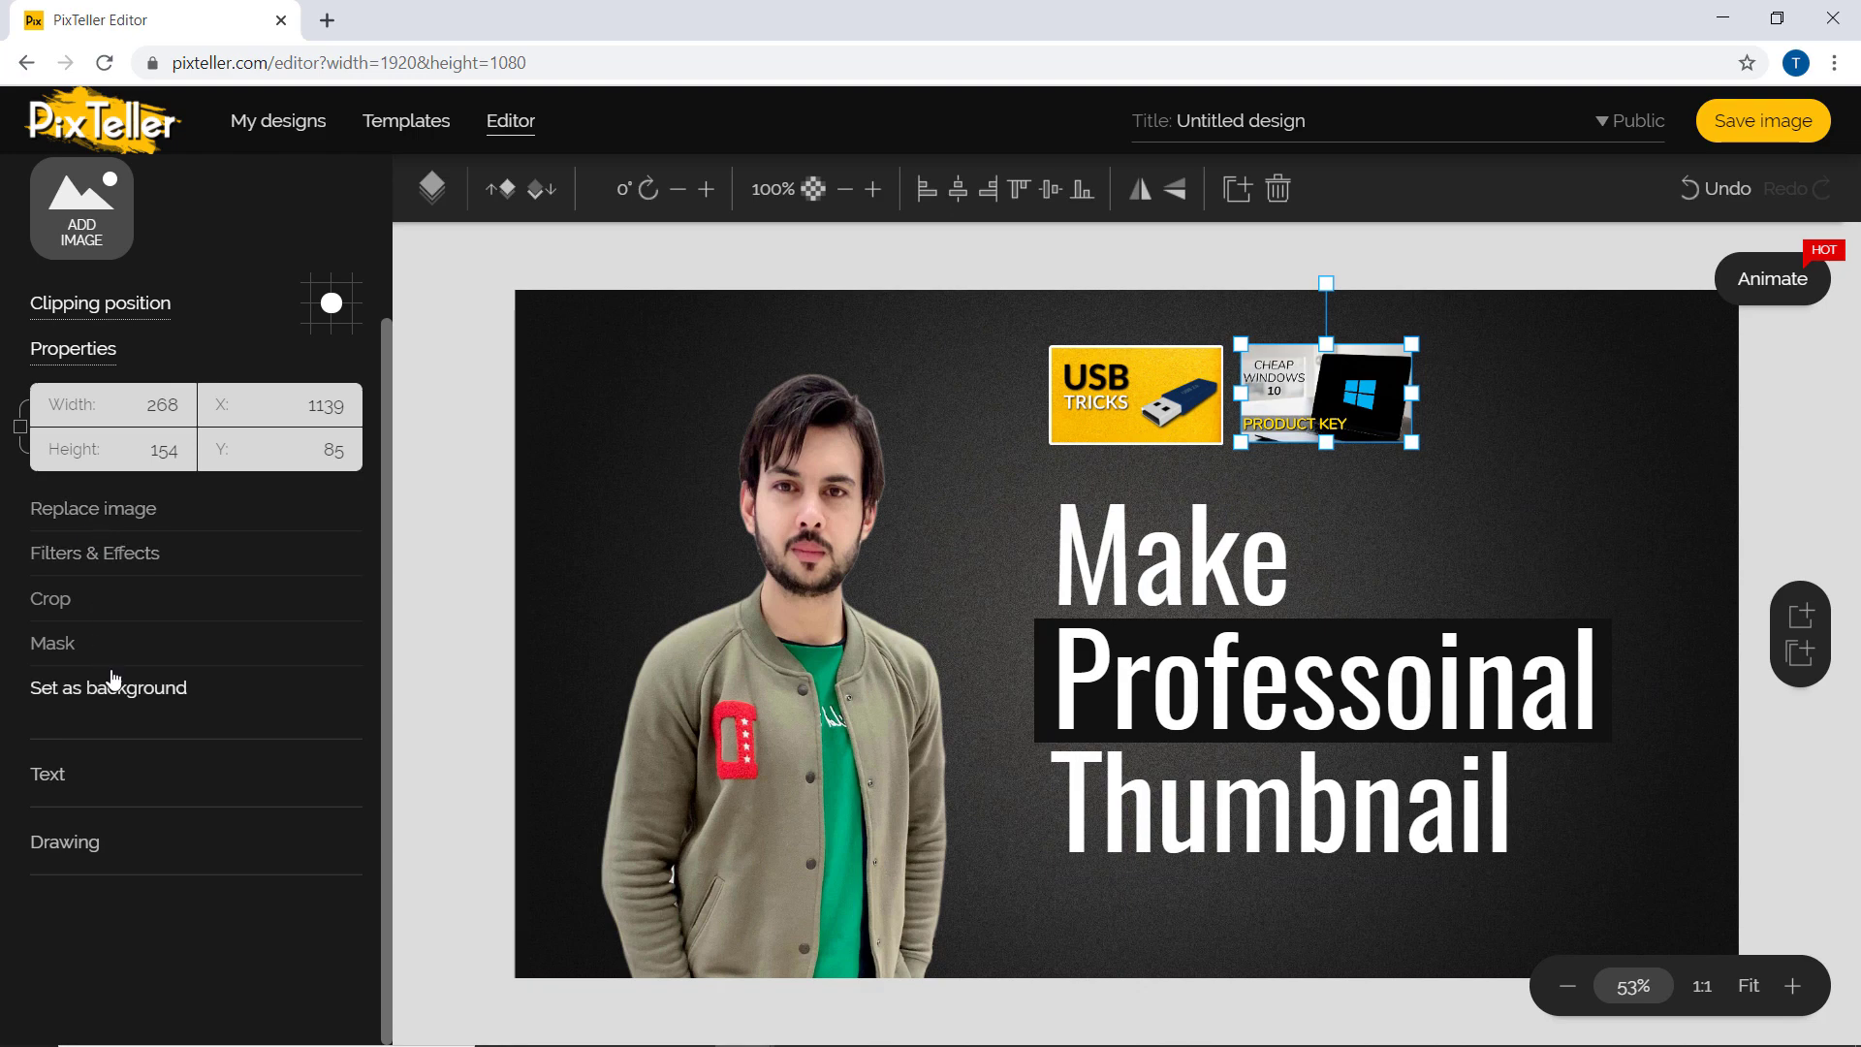
- Give the Windows image a matching white border of size 5
{"action": "left_click", "coordinate": [92, 552]}
{"action": "left_click", "coordinate": [76, 819]}
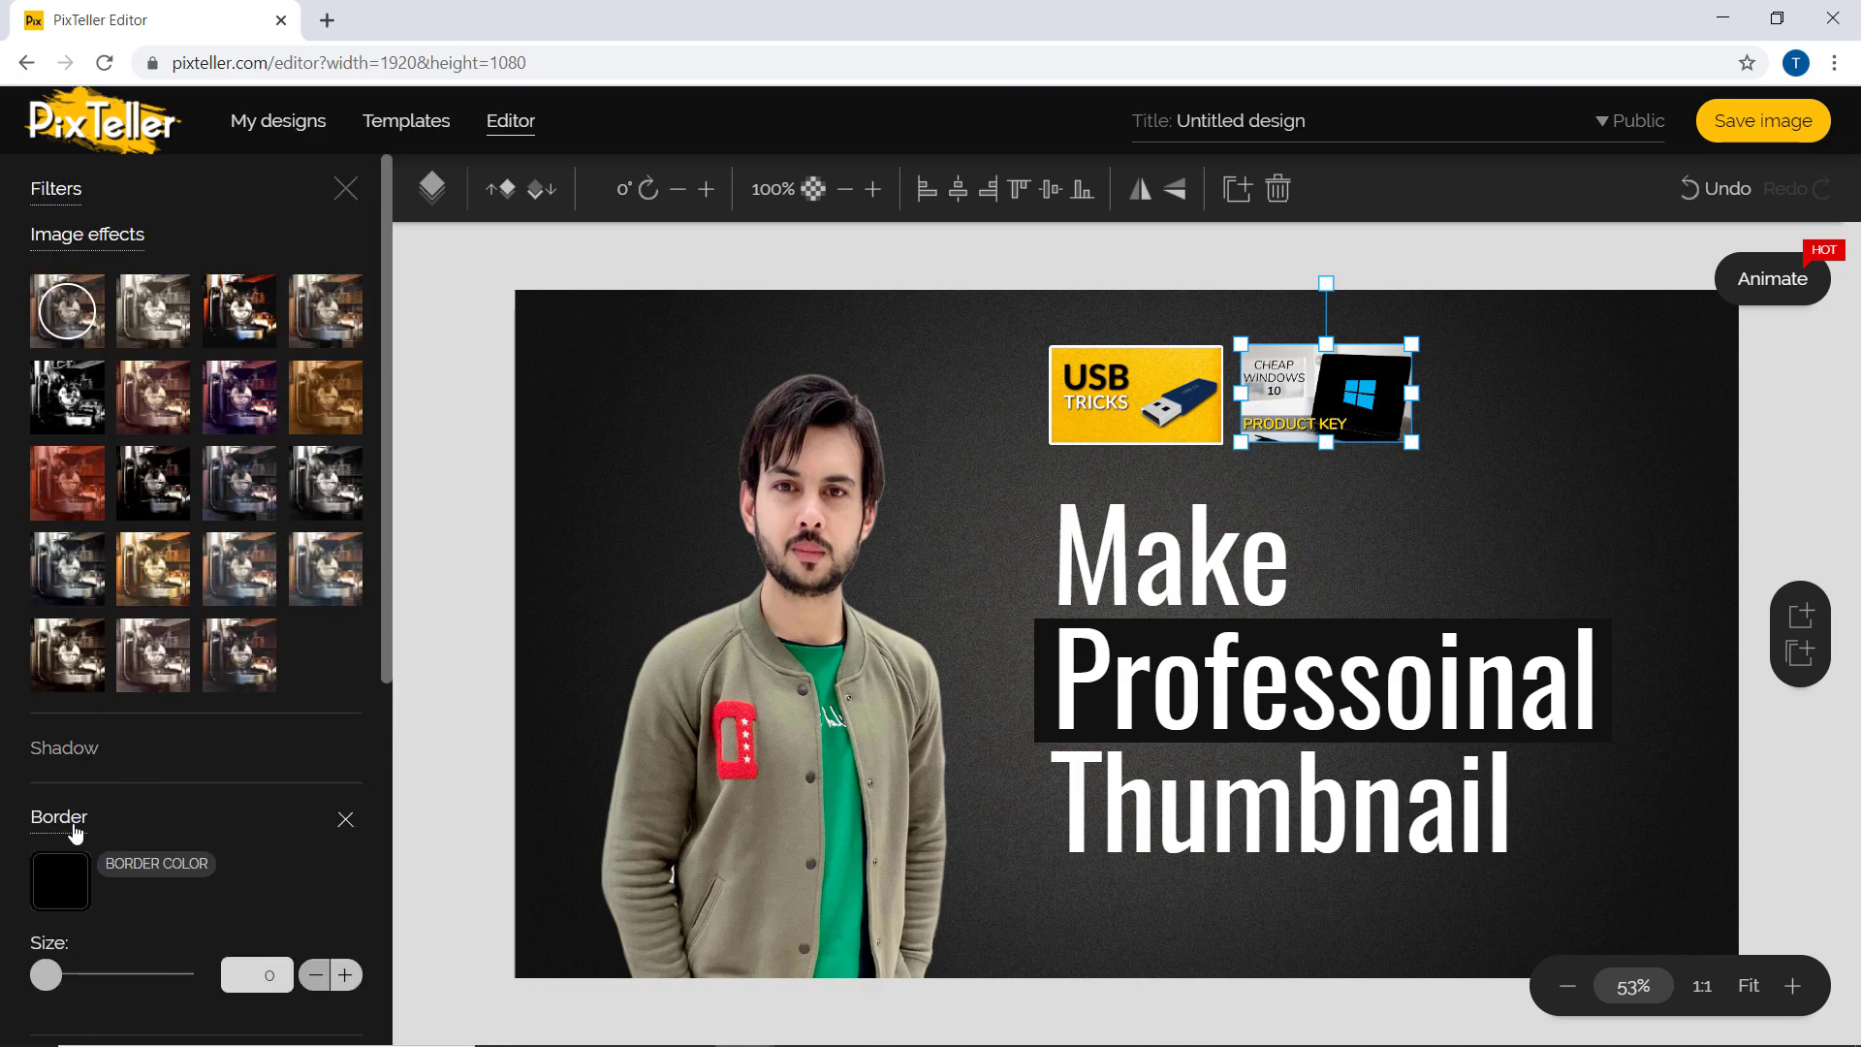
{"action": "left_click", "coordinate": [70, 911]}
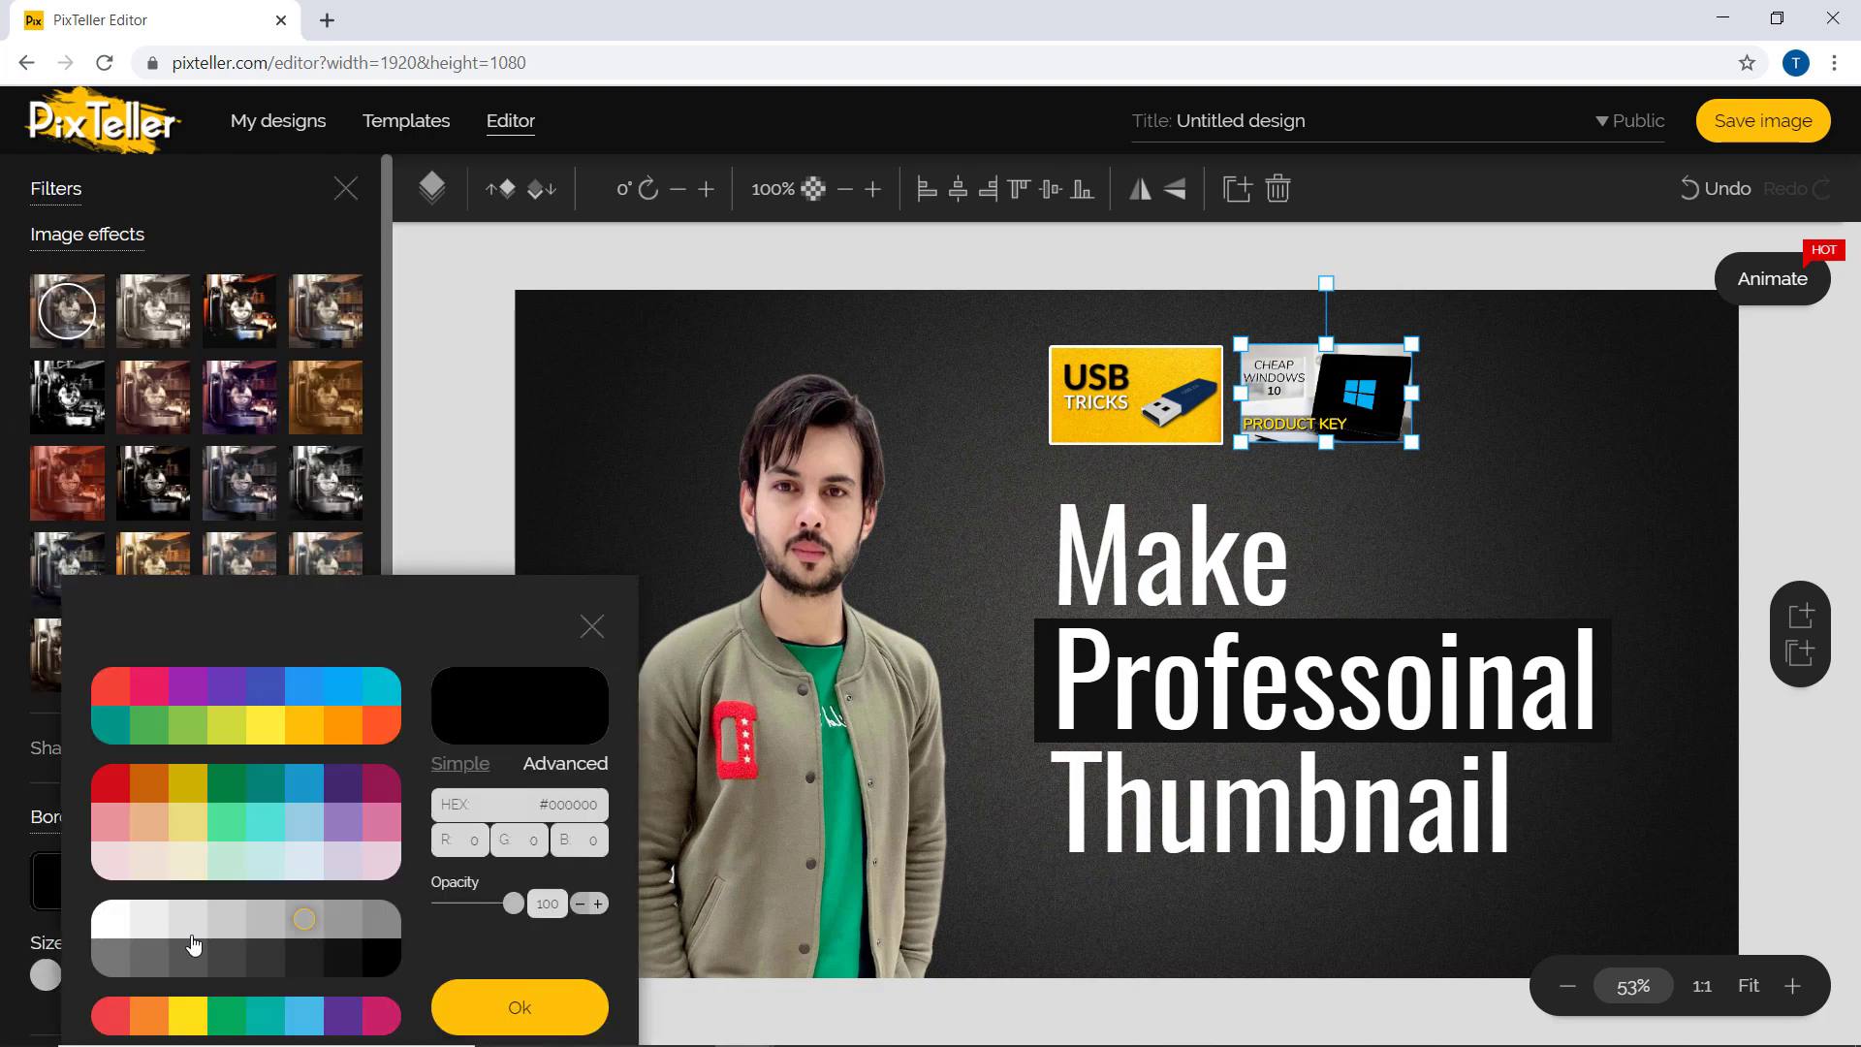
{"action": "left_click", "coordinate": [110, 918]}
{"action": "left_click", "coordinate": [465, 1007]}
{"action": "left_click", "coordinate": [344, 975]}
{"action": "left_click", "coordinate": [344, 975]}
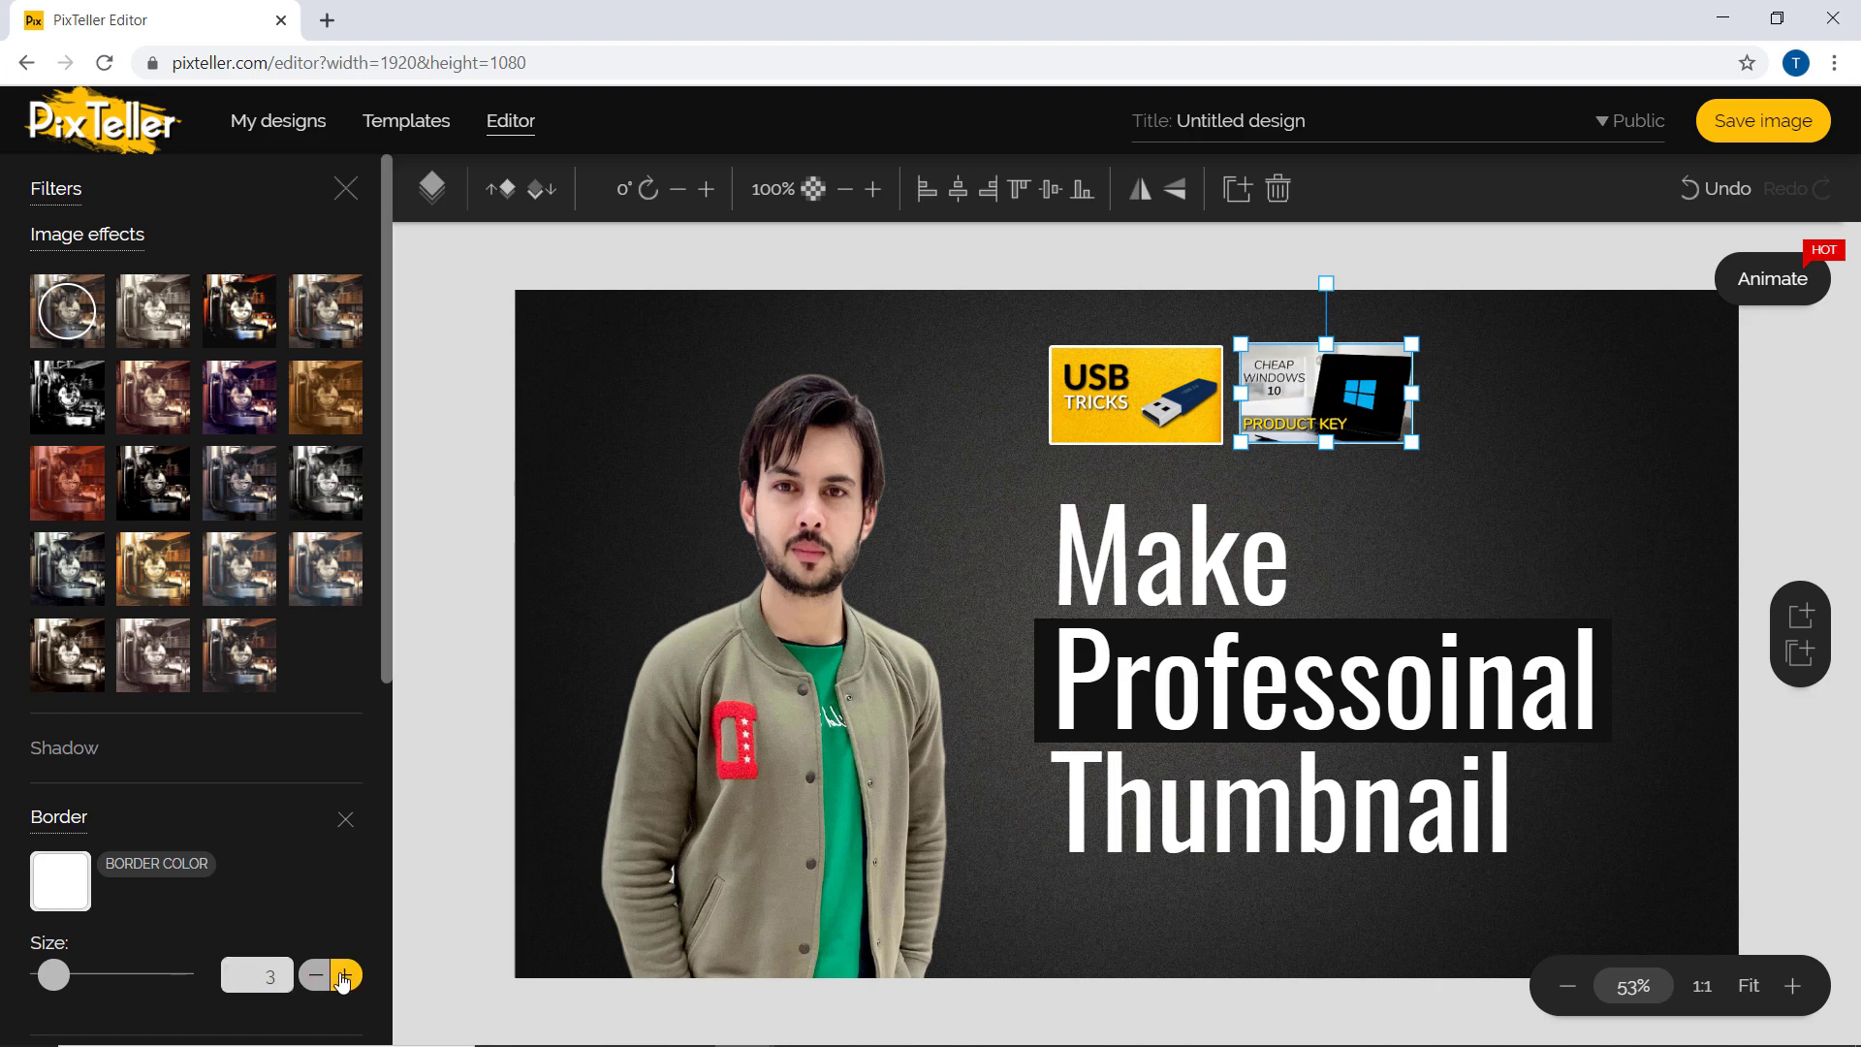
{"action": "left_click", "coordinate": [344, 975]}
{"action": "left_click", "coordinate": [344, 975]}
{"action": "left_click", "coordinate": [344, 975]}
{"action": "scroll", "coordinate": [293, 874], "scroll_direction": "down", "scroll_amount": 2}
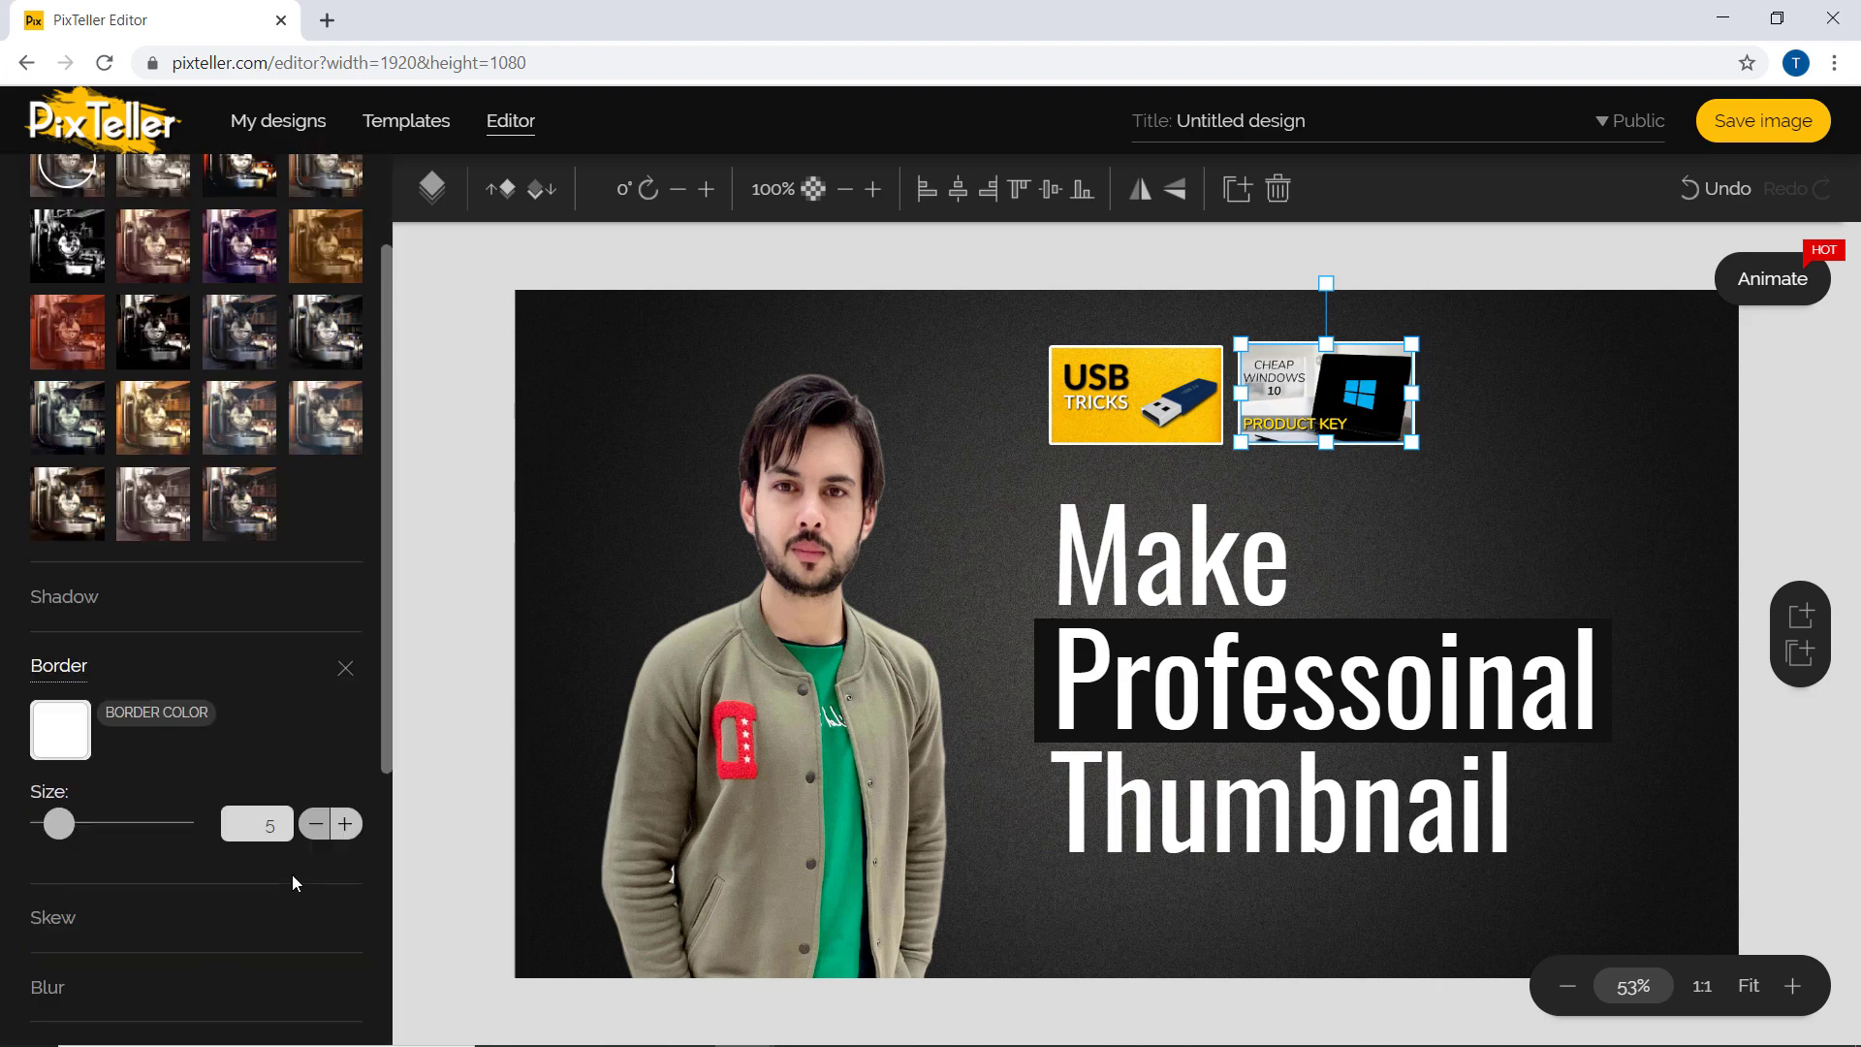
{"action": "left_click", "coordinate": [438, 686]}
{"action": "left_click", "coordinate": [1300, 465]}
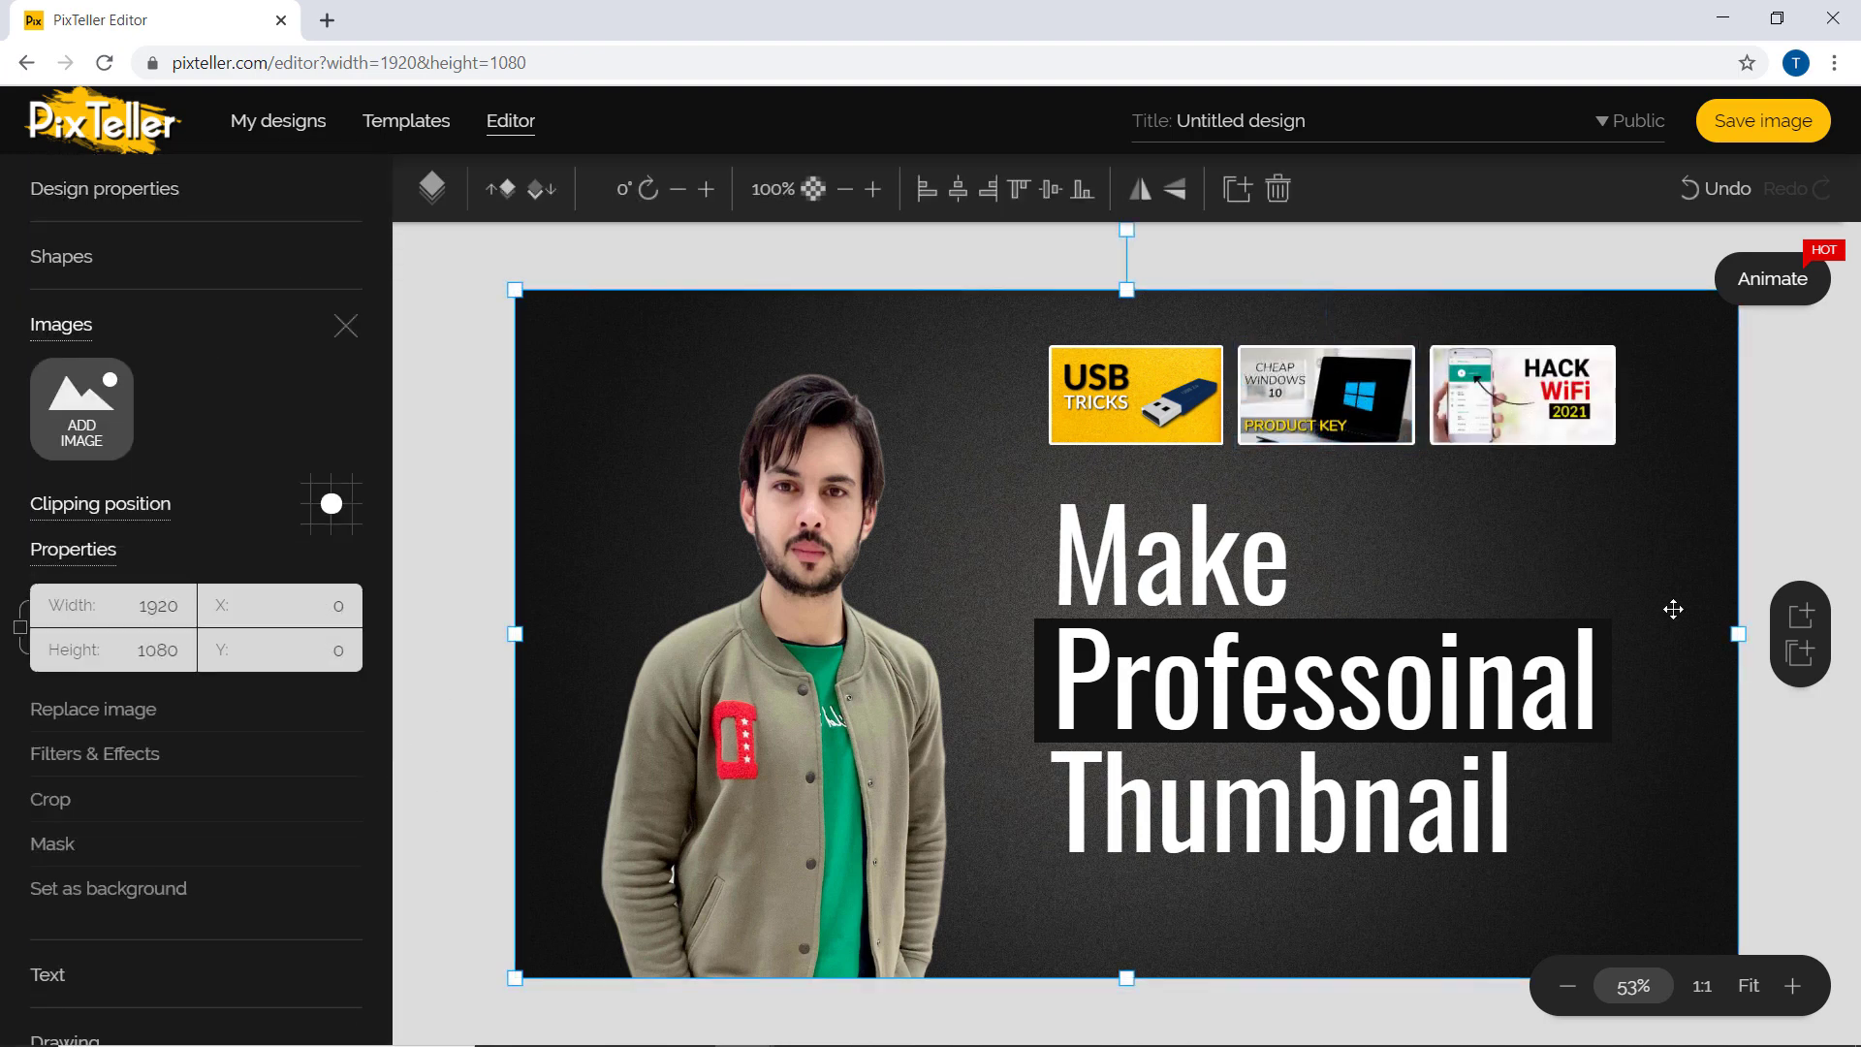
{"action": "left_click", "coordinate": [346, 325]}
{"action": "left_click", "coordinate": [209, 458]}
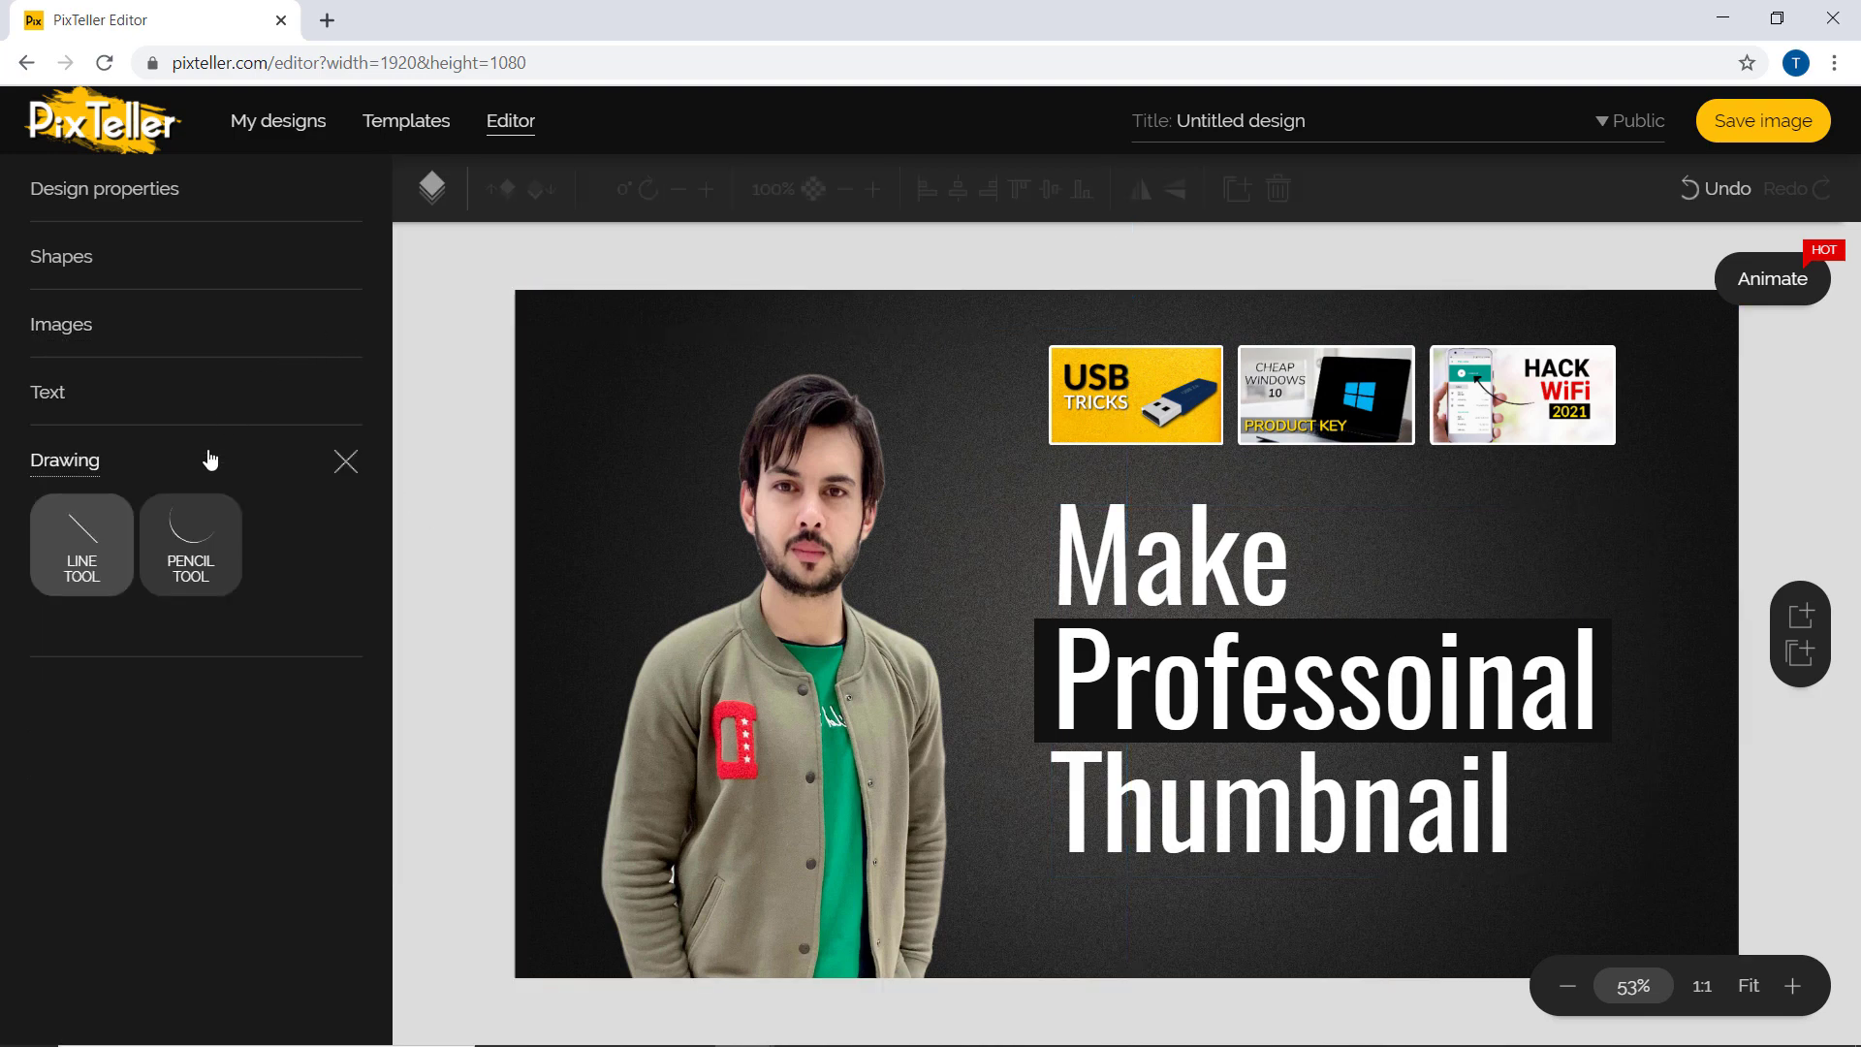
{"action": "left_click", "coordinate": [81, 538]}
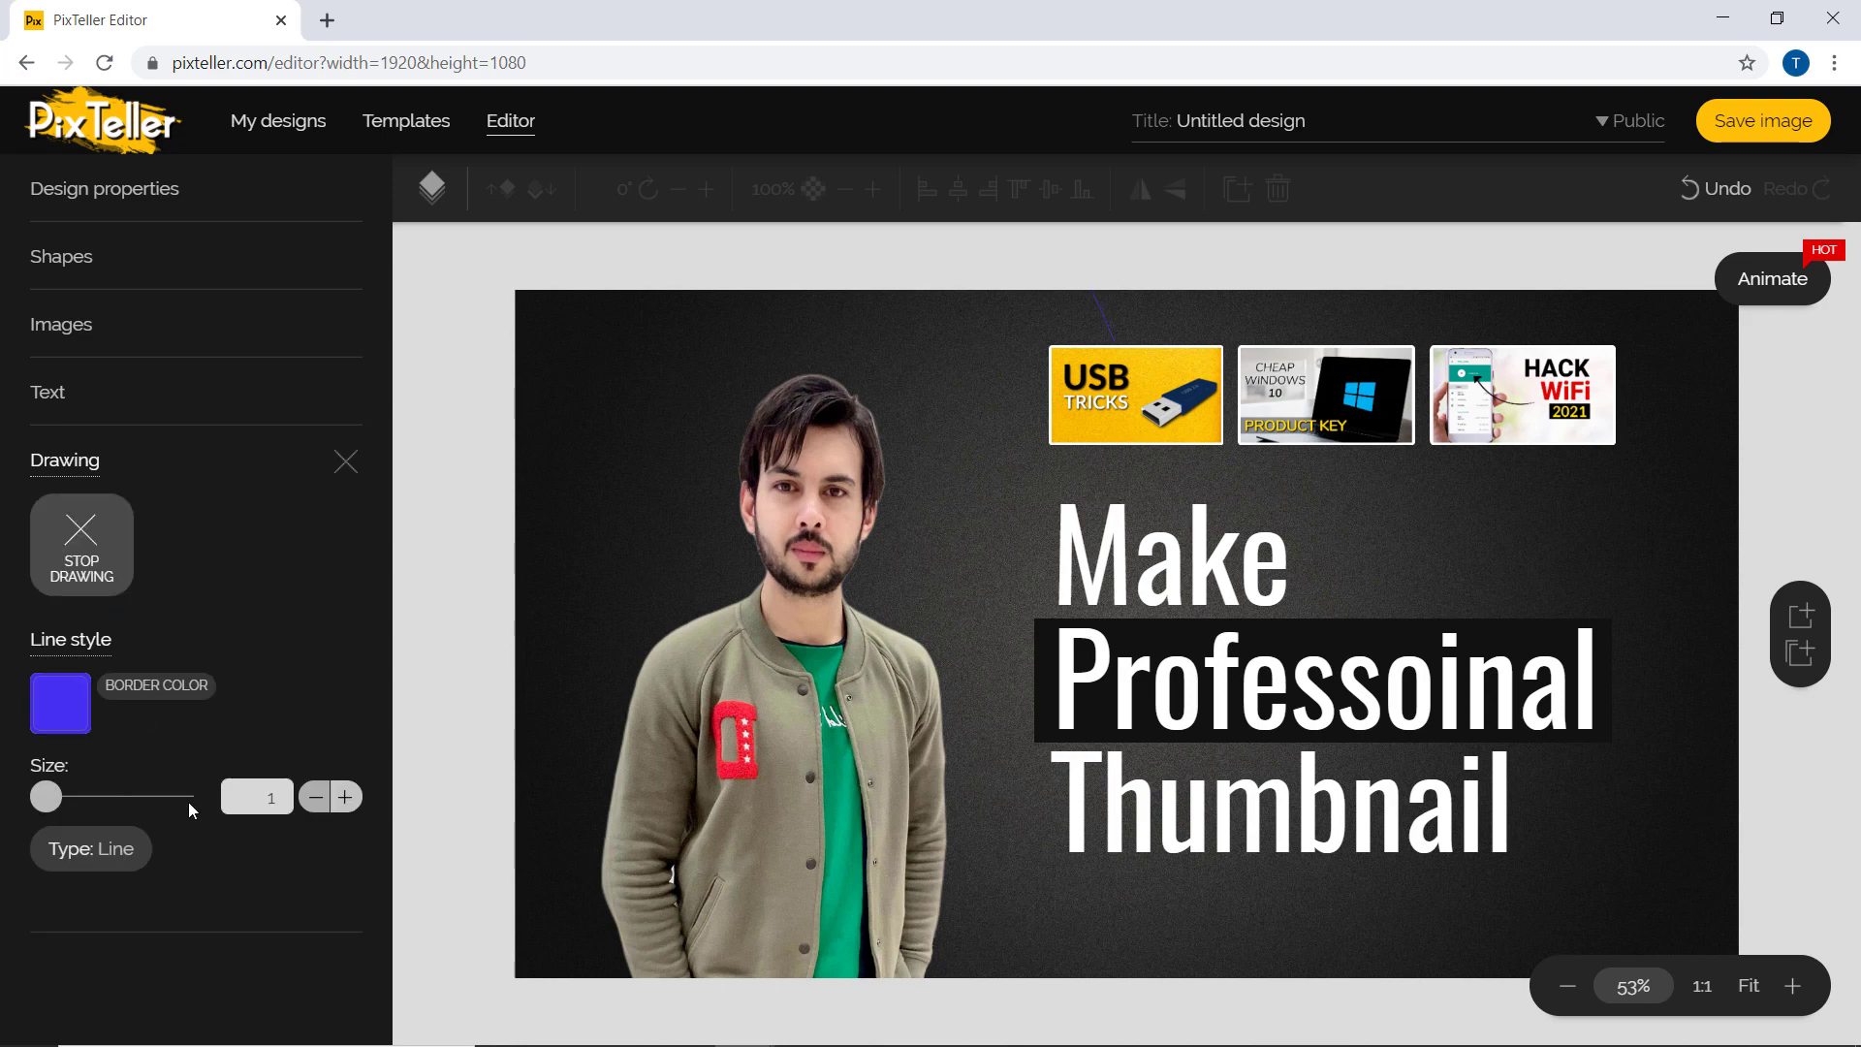
{"action": "left_click", "coordinate": [346, 463]}
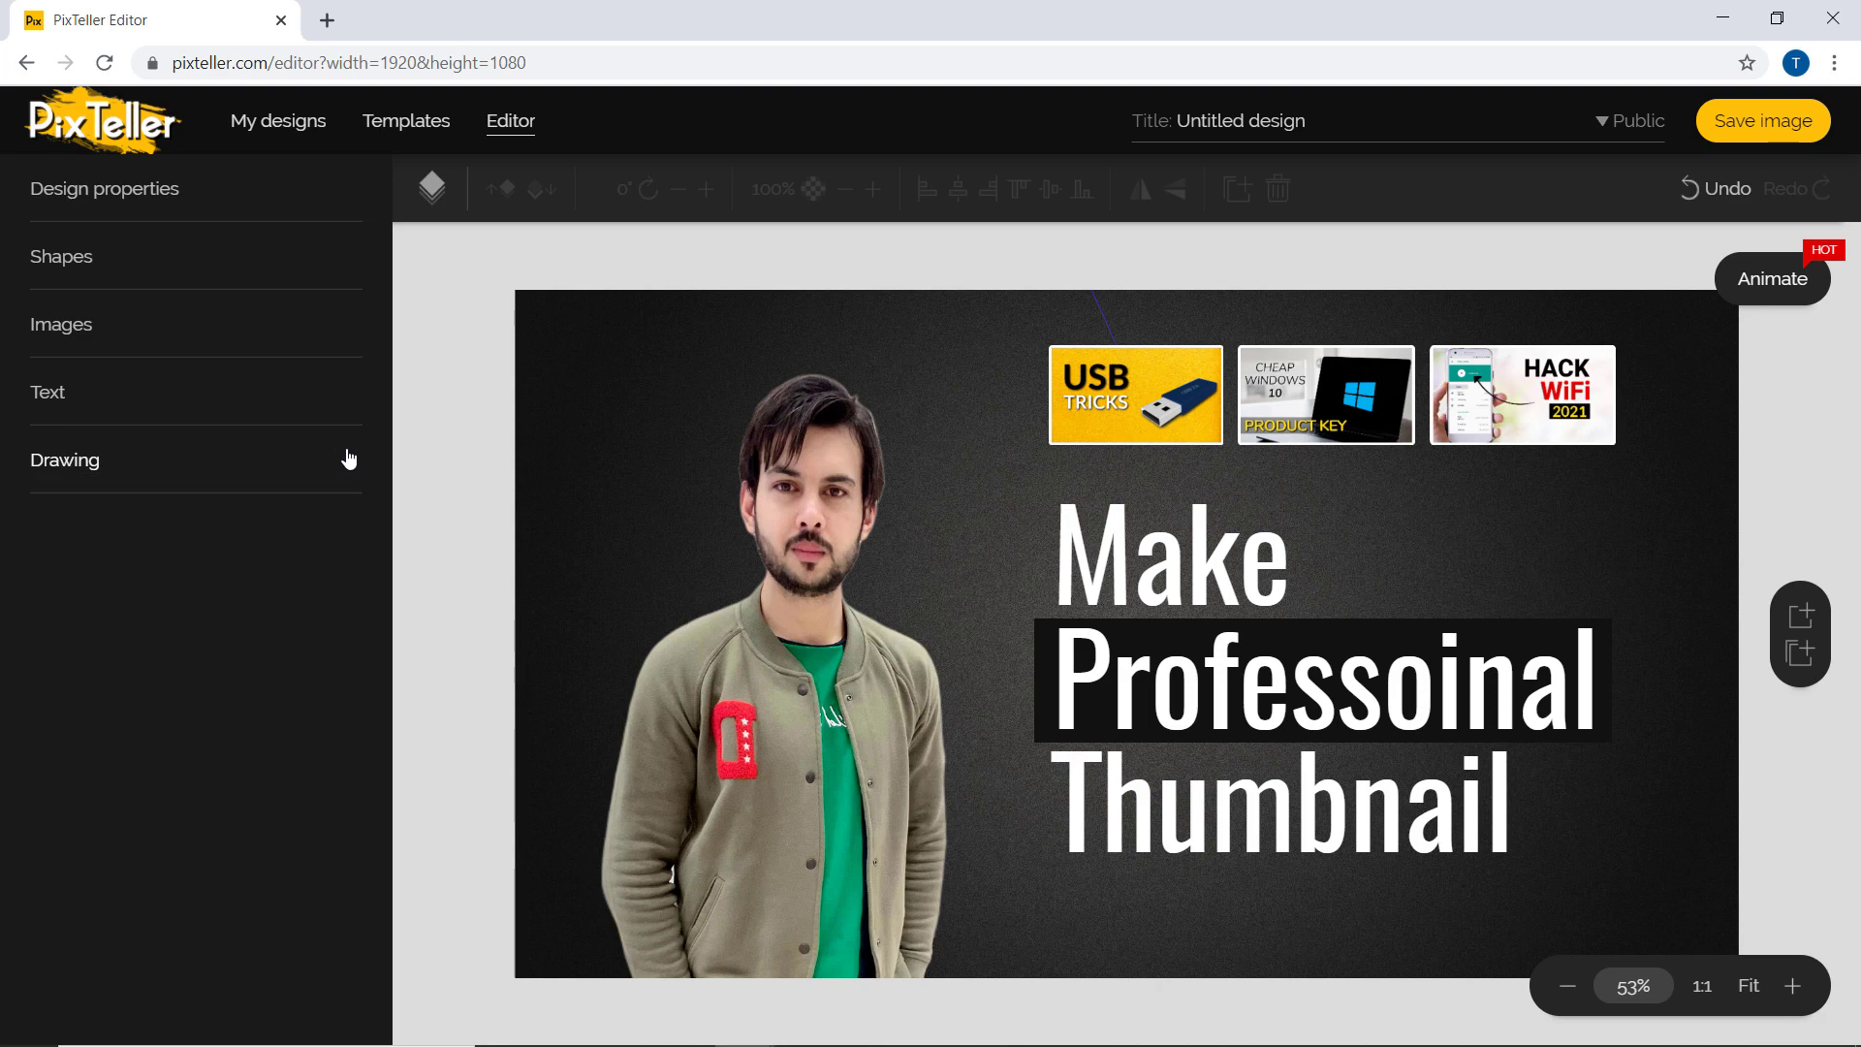
{"action": "left_click", "coordinate": [529, 407]}
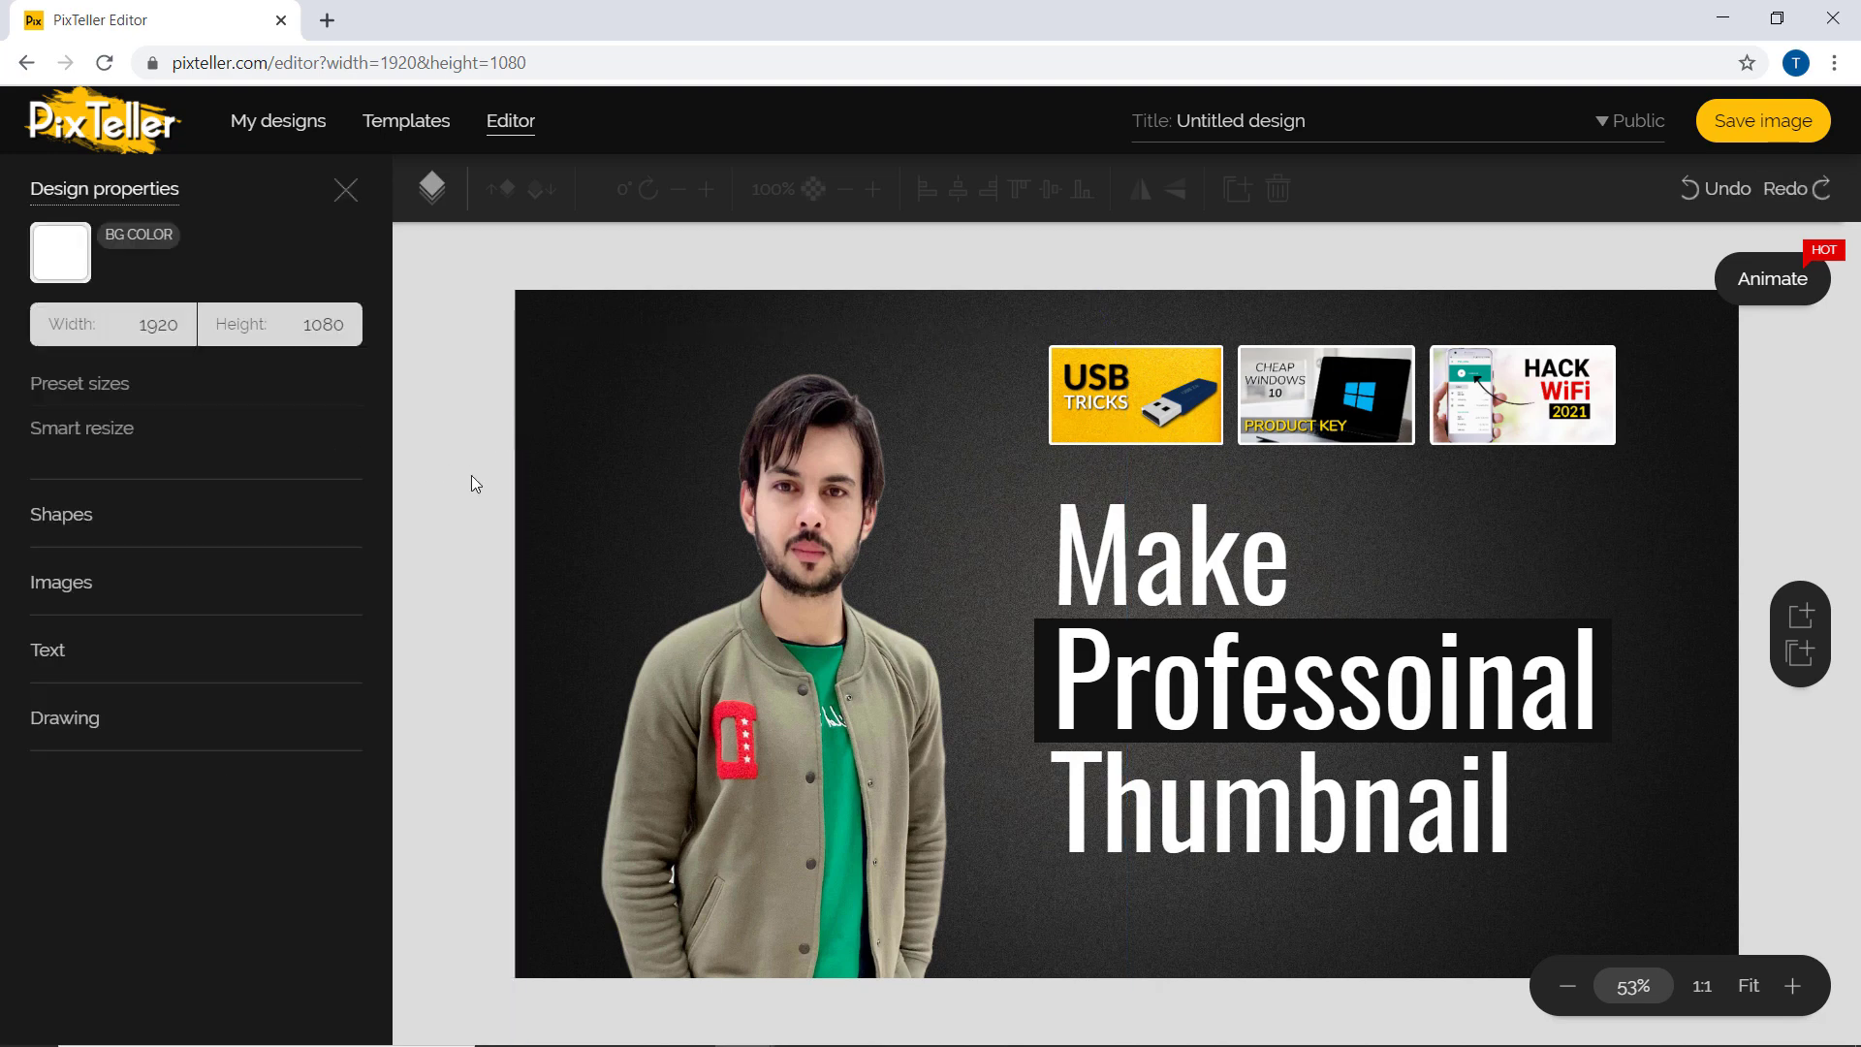
- Open the full shape collection via More and scroll through the shape browser
{"action": "left_click", "coordinate": [165, 532]}
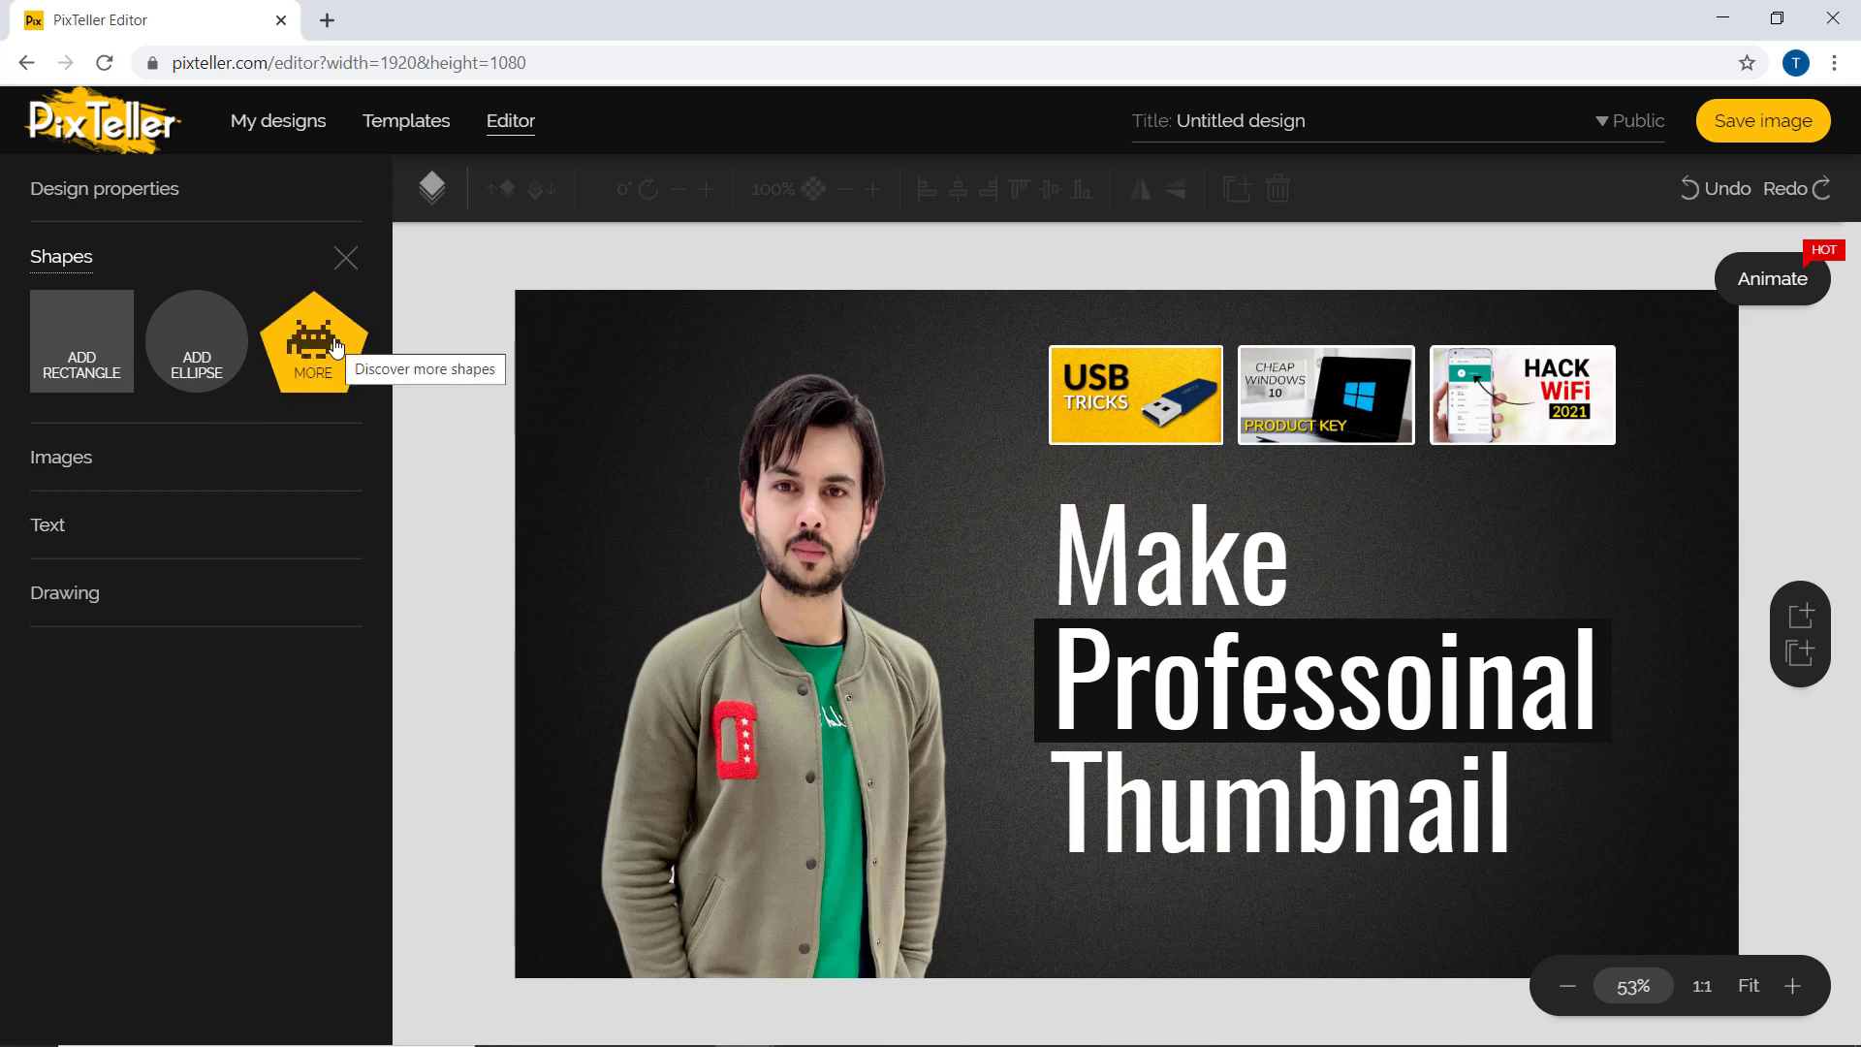
{"action": "left_click", "coordinate": [306, 363]}
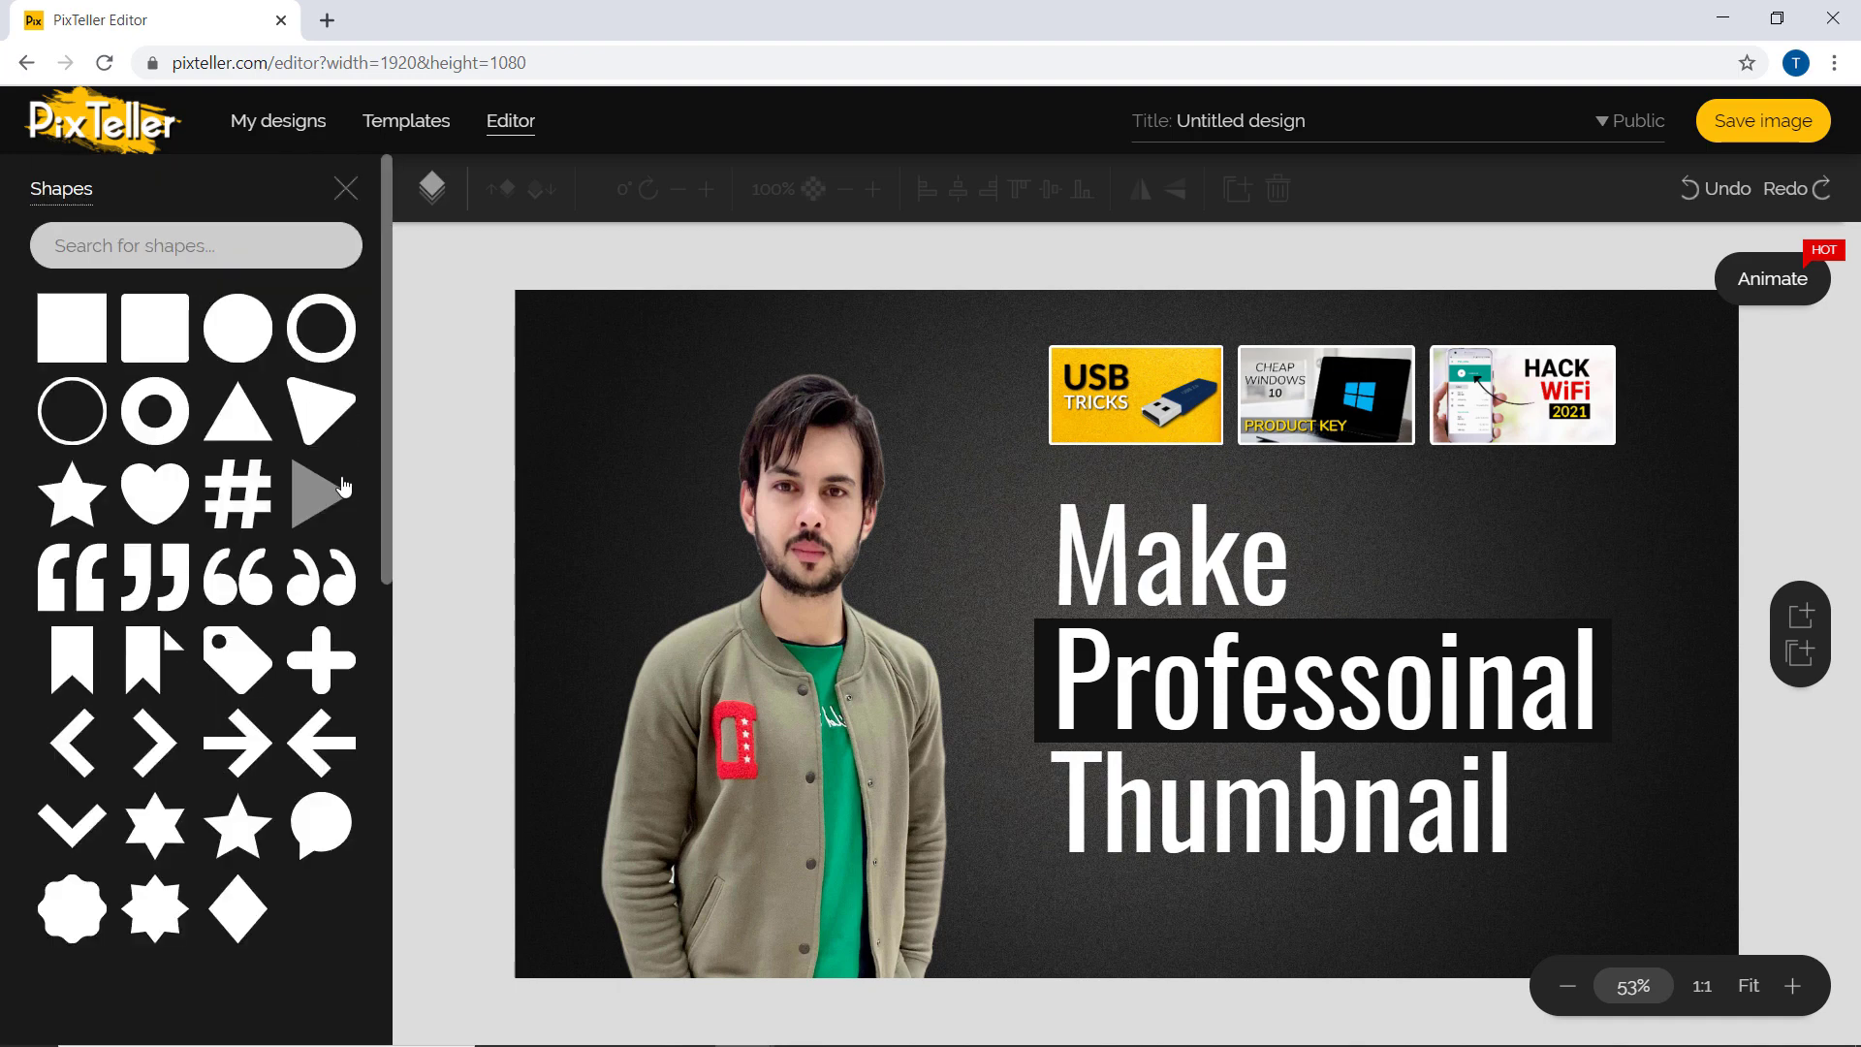
{"action": "left_click_drag", "start_coordinate": [388, 344], "coordinate": [444, 870]}
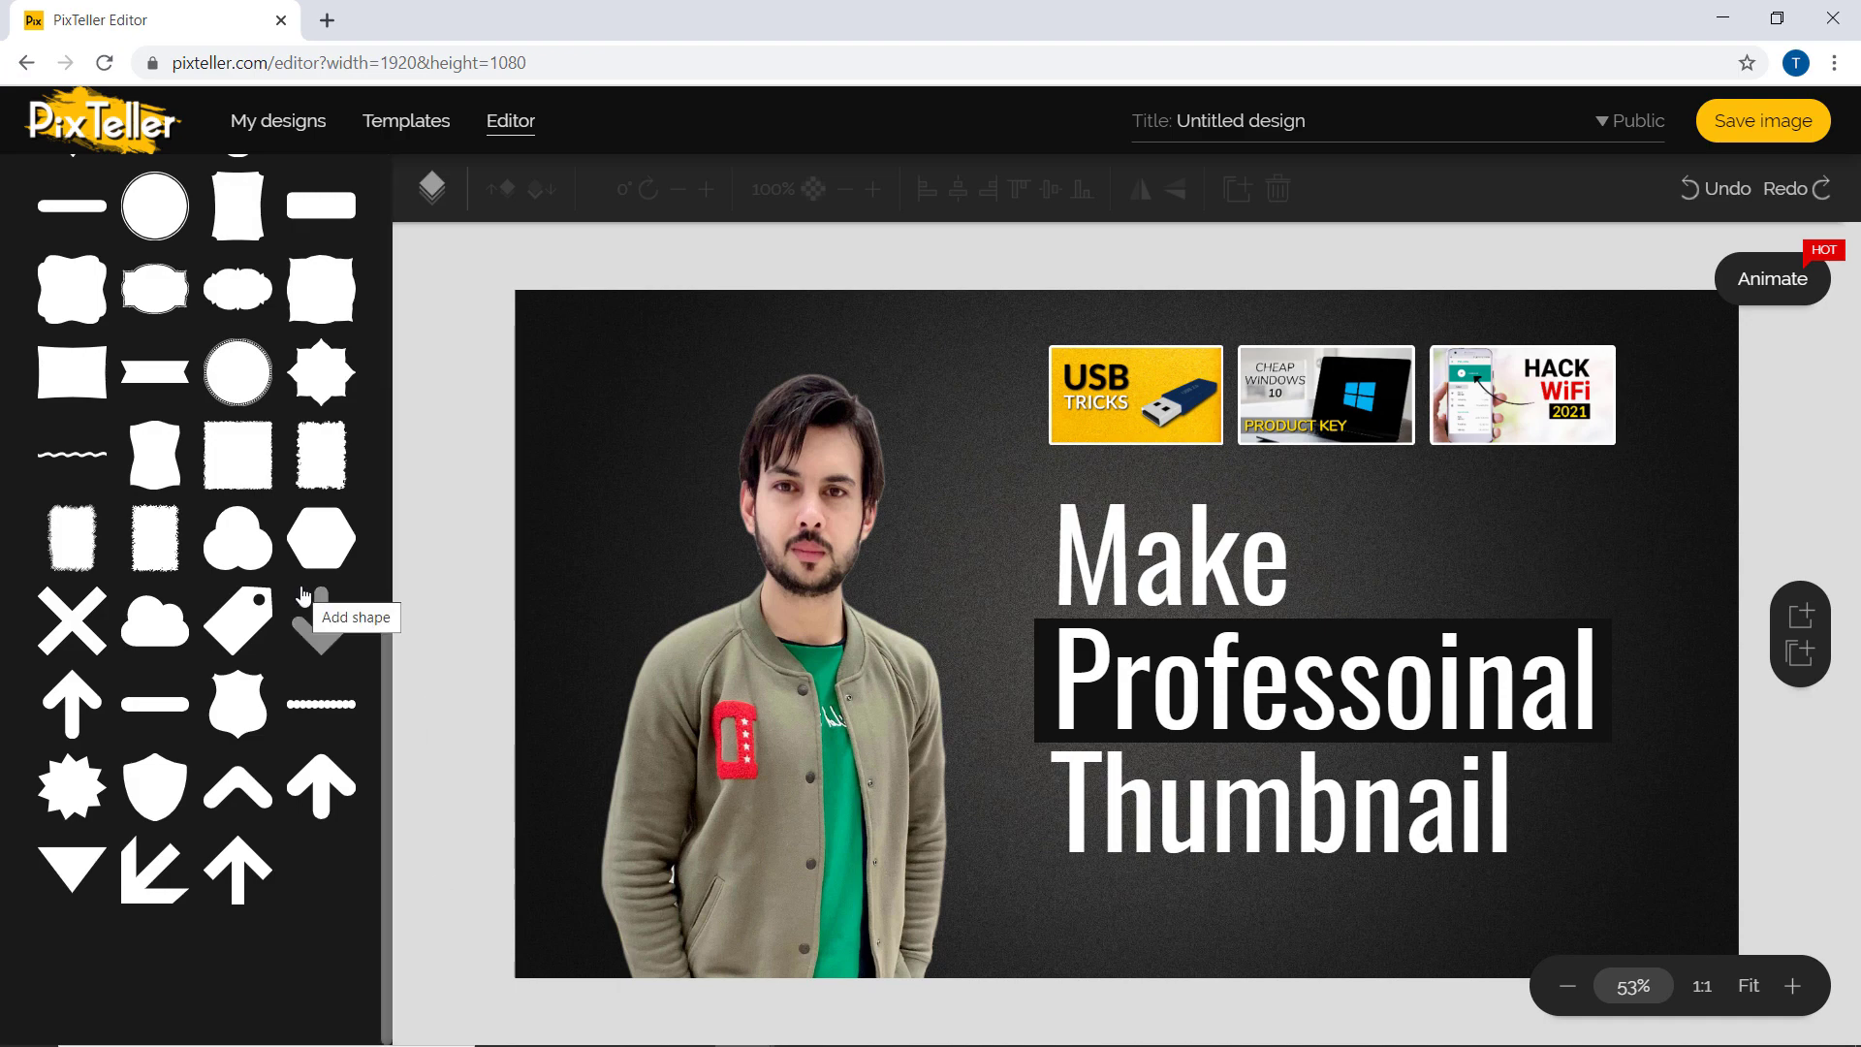
{"action": "scroll", "coordinate": [325, 453], "scroll_direction": "up", "scroll_amount": 2}
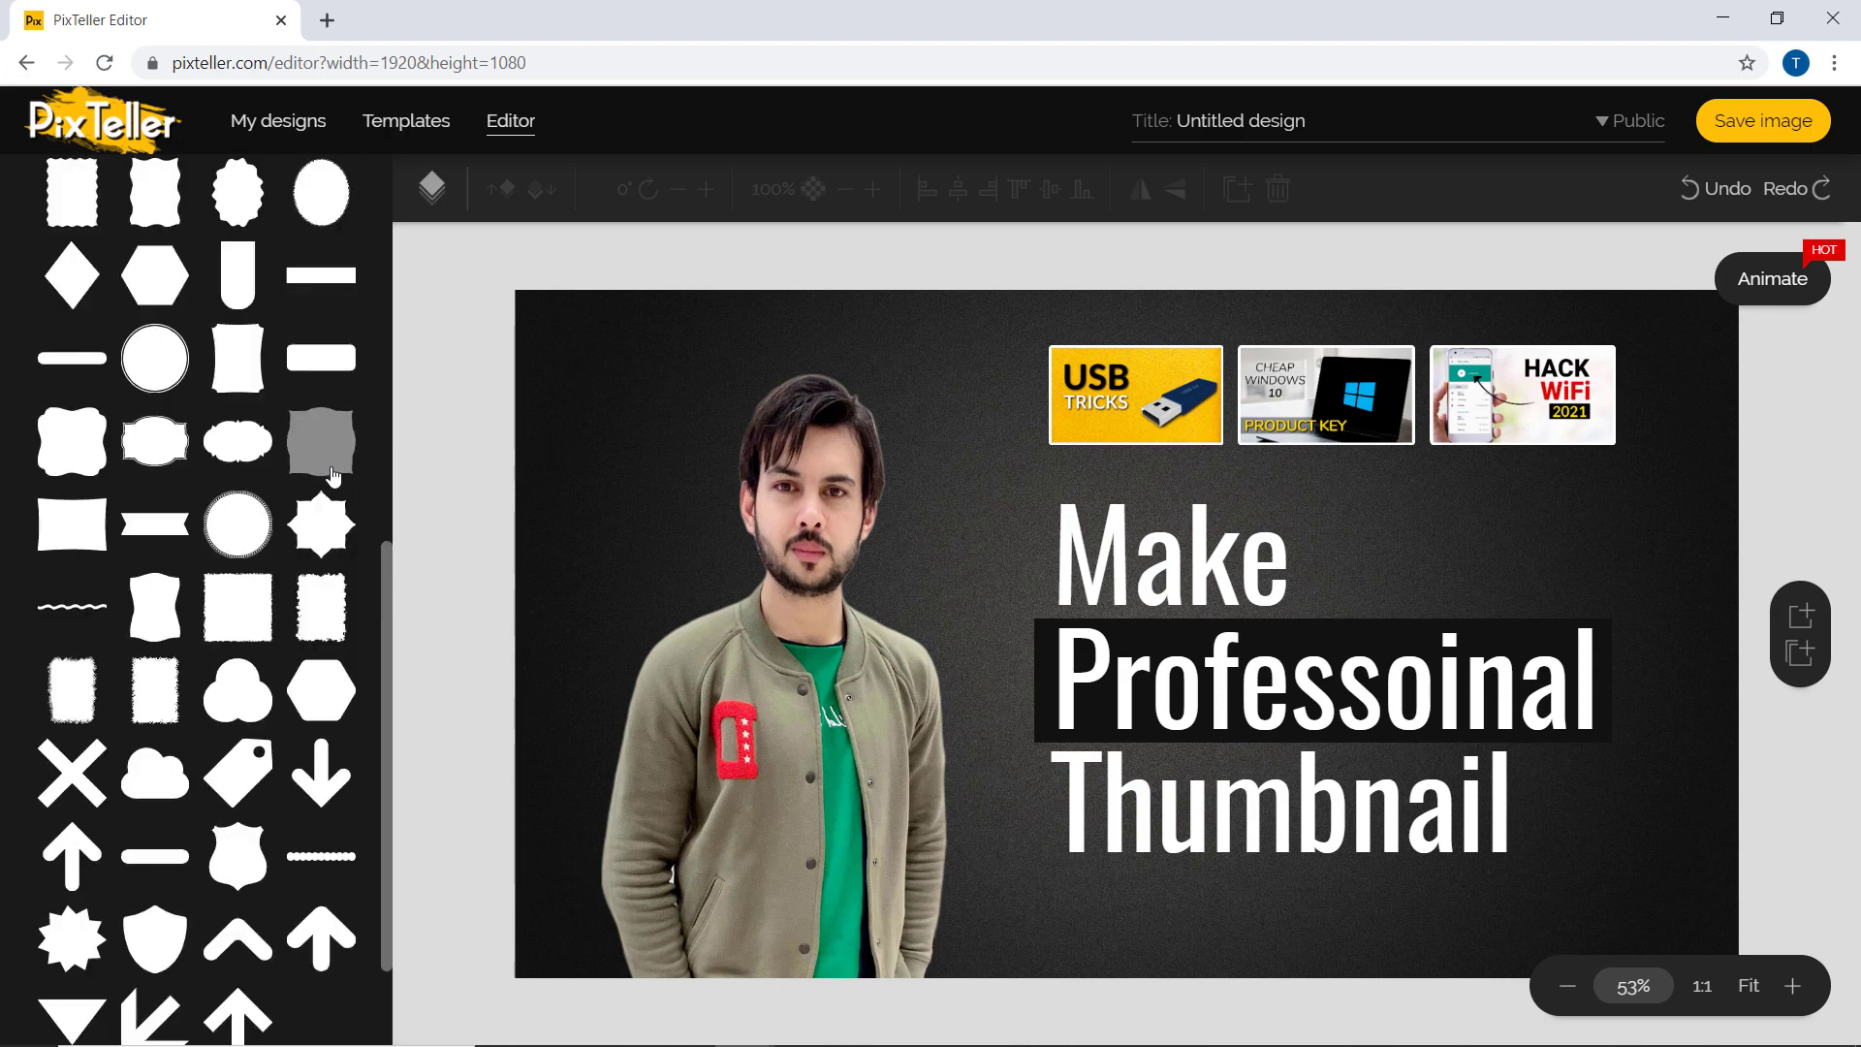
{"action": "scroll", "coordinate": [337, 487], "scroll_direction": "up", "scroll_amount": 6}
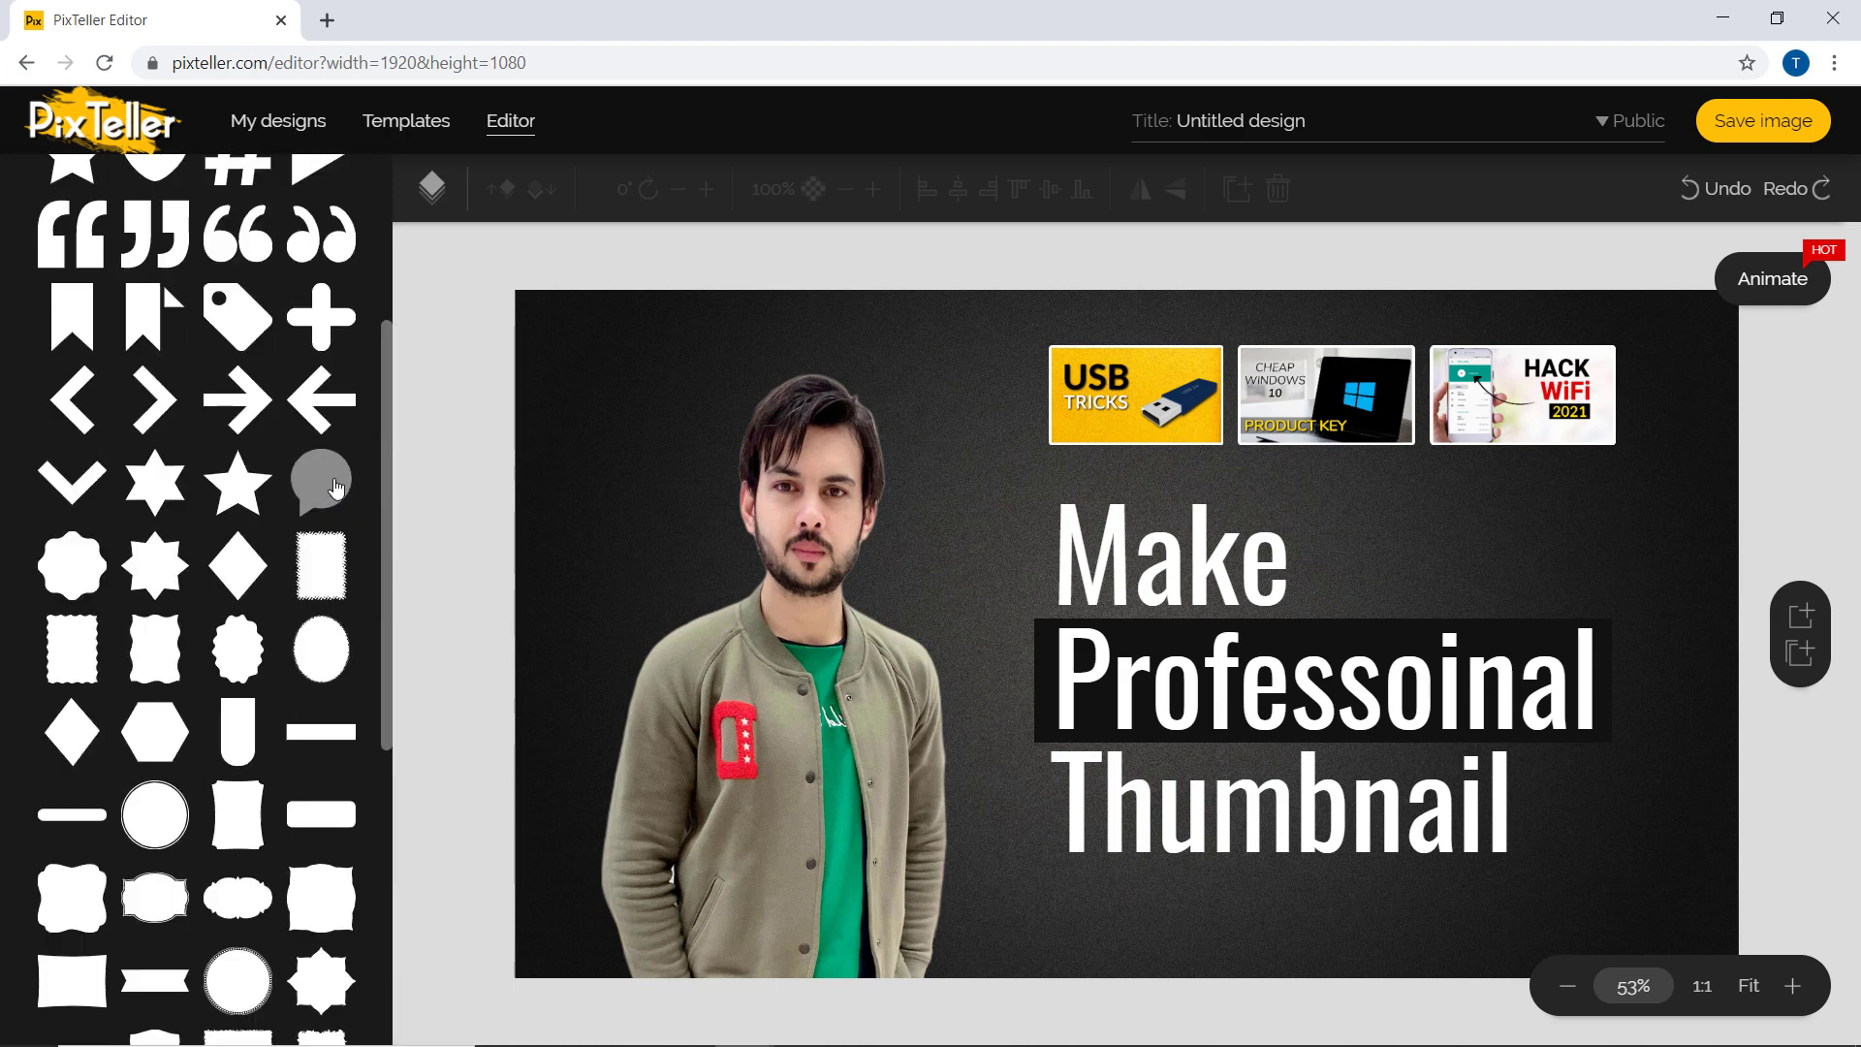